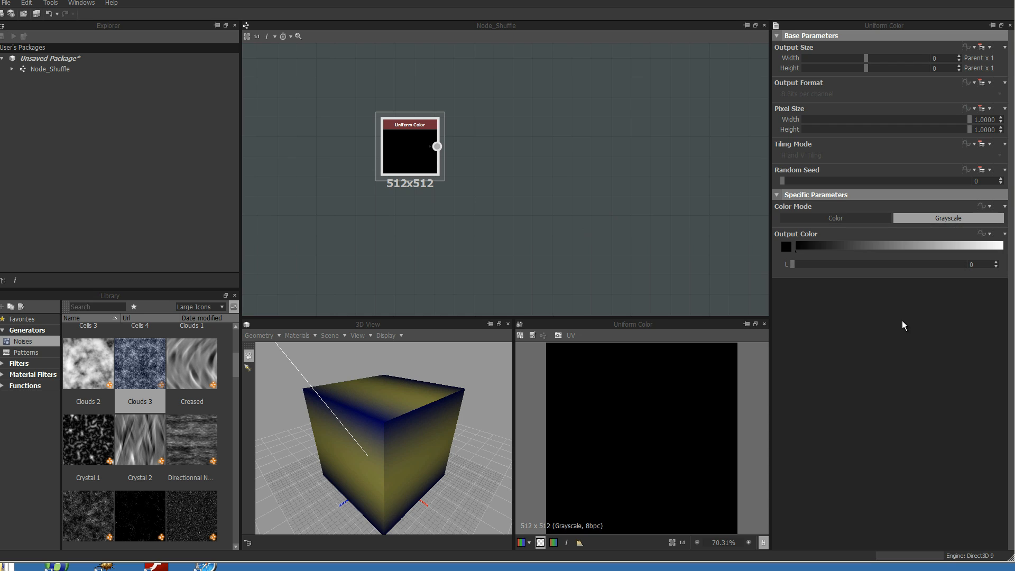
Step: Set the Uniform Color node's grayscale level to 136 and switch its color mode to Color
{"action": "left_click_drag", "start_coordinate": [790, 262], "coordinate": [887, 286]}
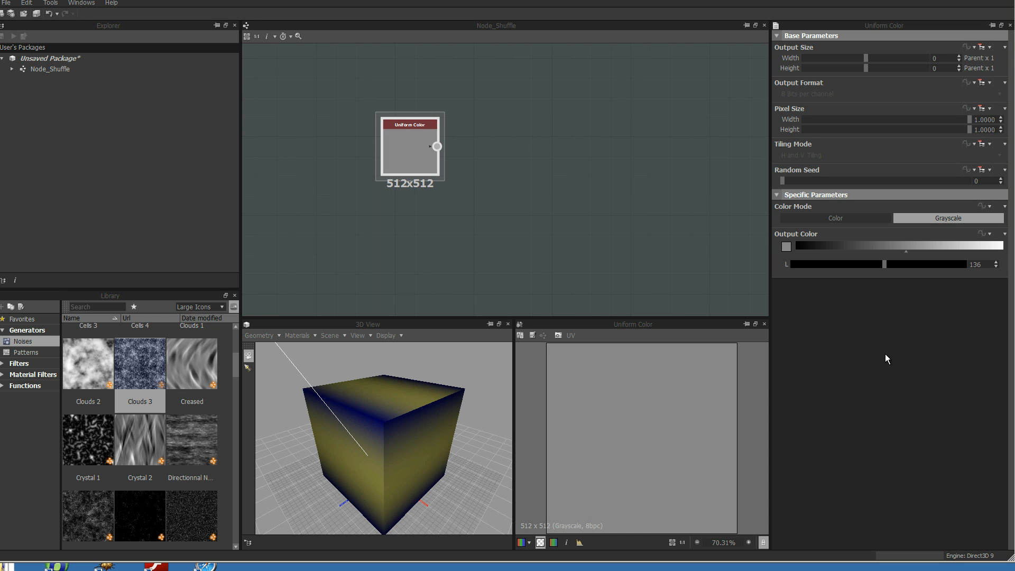
{"action": "left_click", "coordinate": [868, 221]}
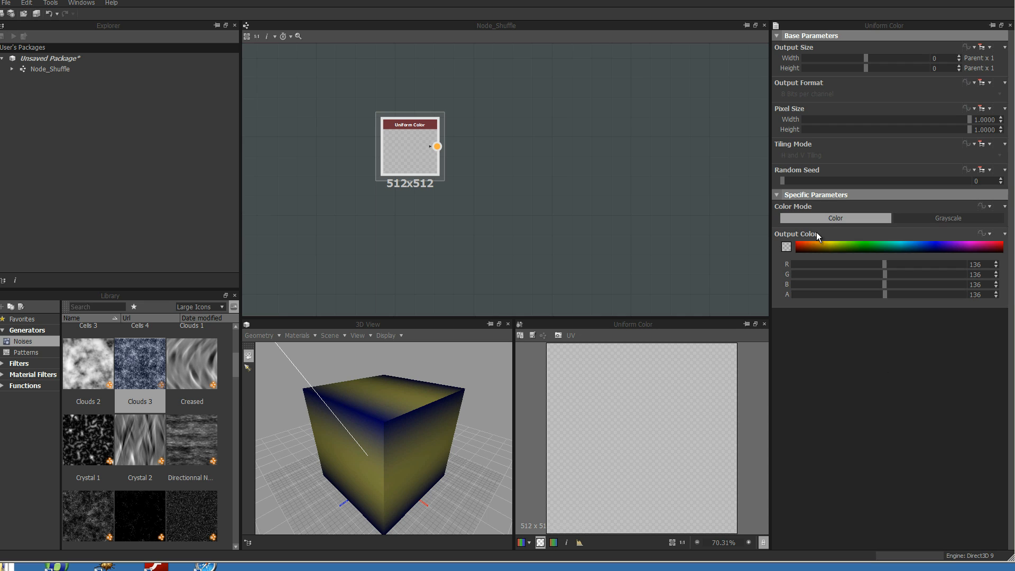
Step: Set the Uniform Color node's output color to pink with R 208, G 0 and B 104
{"action": "left_click_drag", "start_coordinate": [844, 249], "coordinate": [935, 246]}
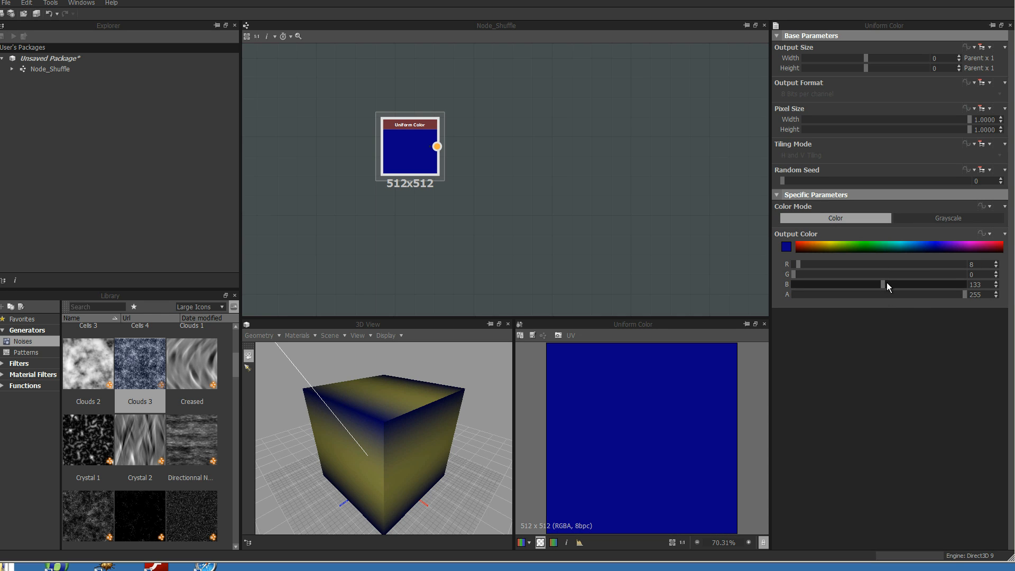
{"action": "mouse_move", "coordinate": [881, 284]}
{"action": "left_mouse_down"}
{"action": "mouse_move", "coordinate": [933, 282]}
{"action": "mouse_move", "coordinate": [864, 284]}
{"action": "left_mouse_up"}
{"action": "left_click_drag", "start_coordinate": [799, 268], "coordinate": [933, 270]}
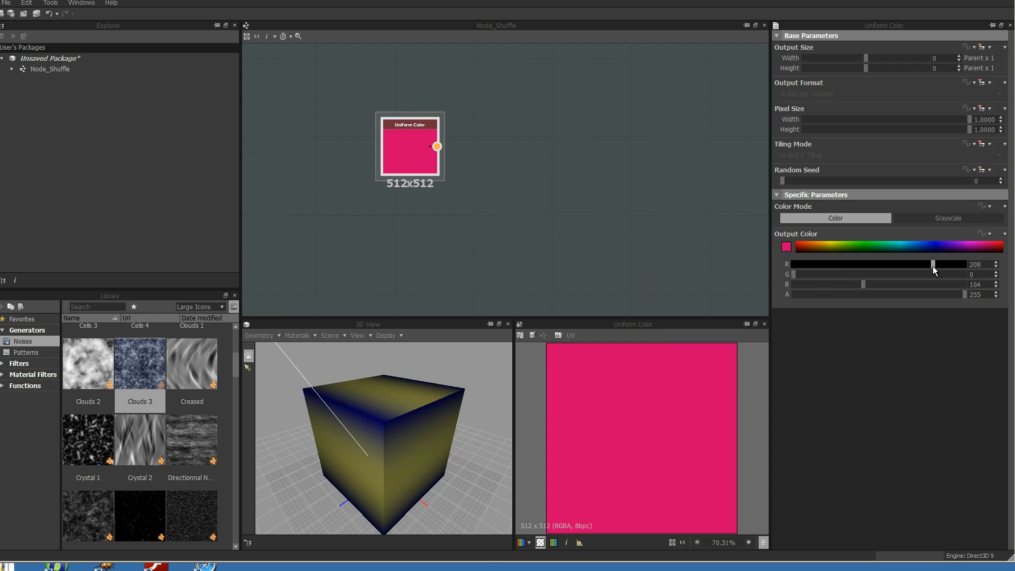
Step: Change the output color in the Color Editor to dark teal with R 20, G 96 and B 113
{"action": "left_click", "coordinate": [788, 247]}
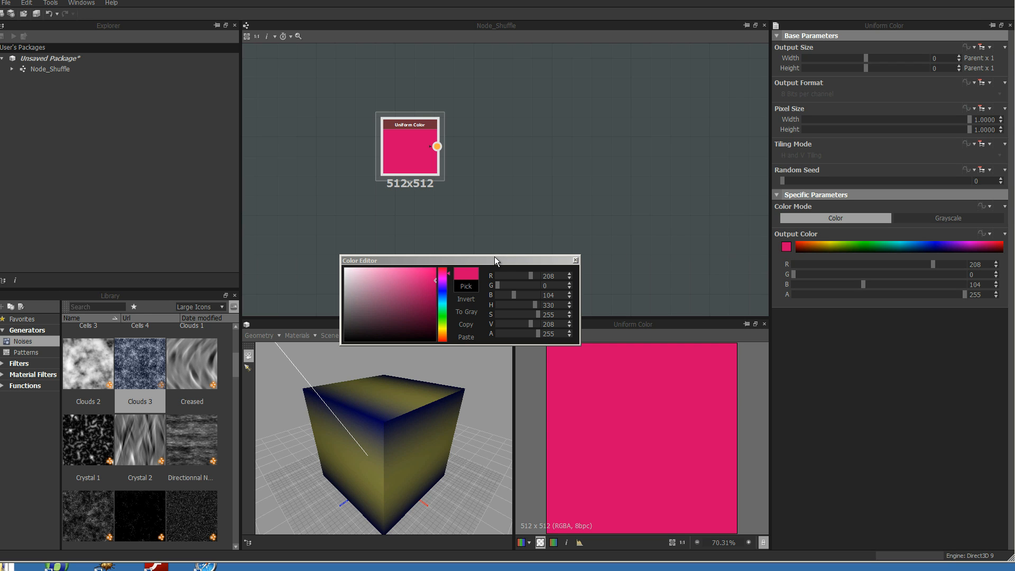
{"action": "left_click_drag", "start_coordinate": [494, 259], "coordinate": [596, 195]}
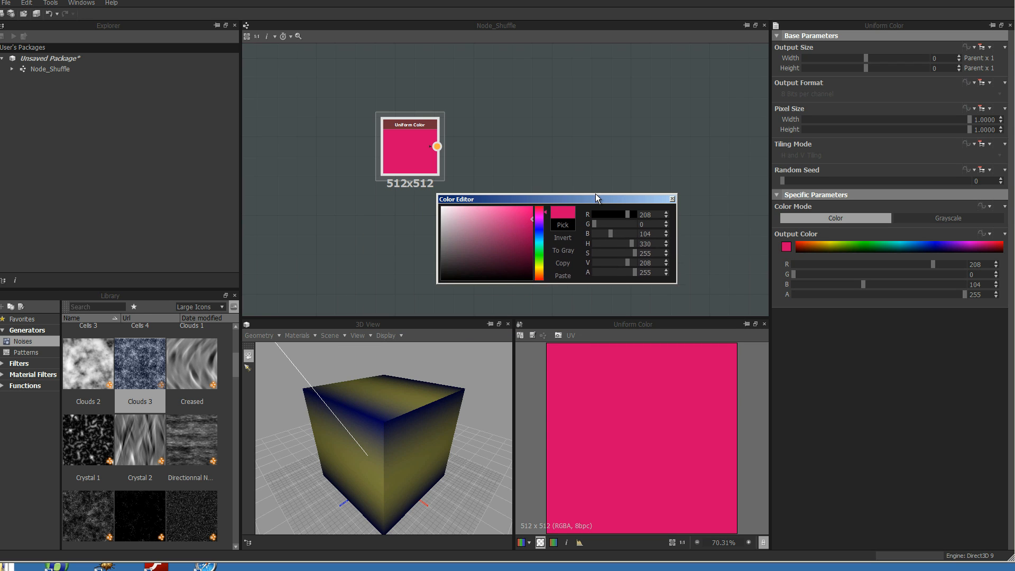
{"action": "left_click", "coordinate": [543, 238]}
{"action": "mouse_move", "coordinate": [496, 237]}
{"action": "left_mouse_down"}
{"action": "mouse_move", "coordinate": [512, 218]}
{"action": "mouse_move", "coordinate": [508, 243]}
{"action": "mouse_move", "coordinate": [491, 244]}
{"action": "left_mouse_up"}
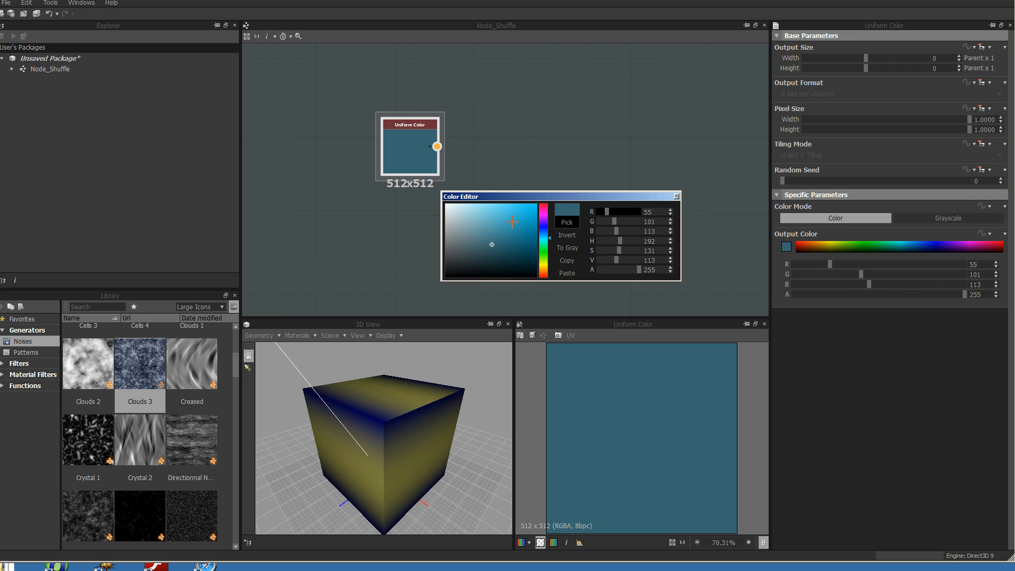
{"action": "mouse_move", "coordinate": [607, 212]}
{"action": "left_mouse_down"}
{"action": "mouse_move", "coordinate": [641, 212]}
{"action": "mouse_move", "coordinate": [600, 211]}
{"action": "left_mouse_up"}
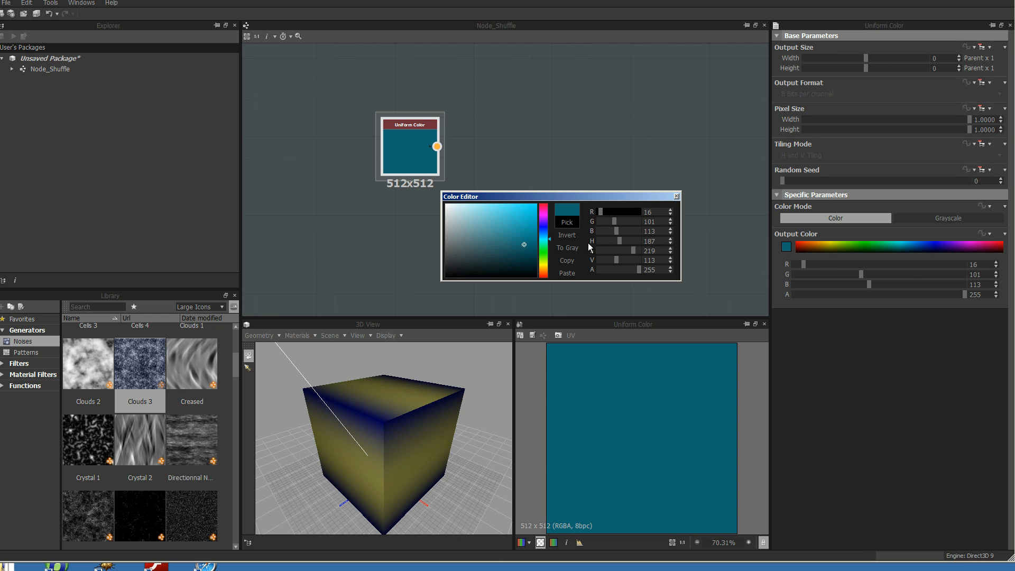
{"action": "mouse_move", "coordinate": [623, 244]}
{"action": "left_mouse_down"}
{"action": "mouse_move", "coordinate": [633, 242]}
{"action": "mouse_move", "coordinate": [615, 251]}
{"action": "mouse_move", "coordinate": [632, 249]}
{"action": "left_mouse_up"}
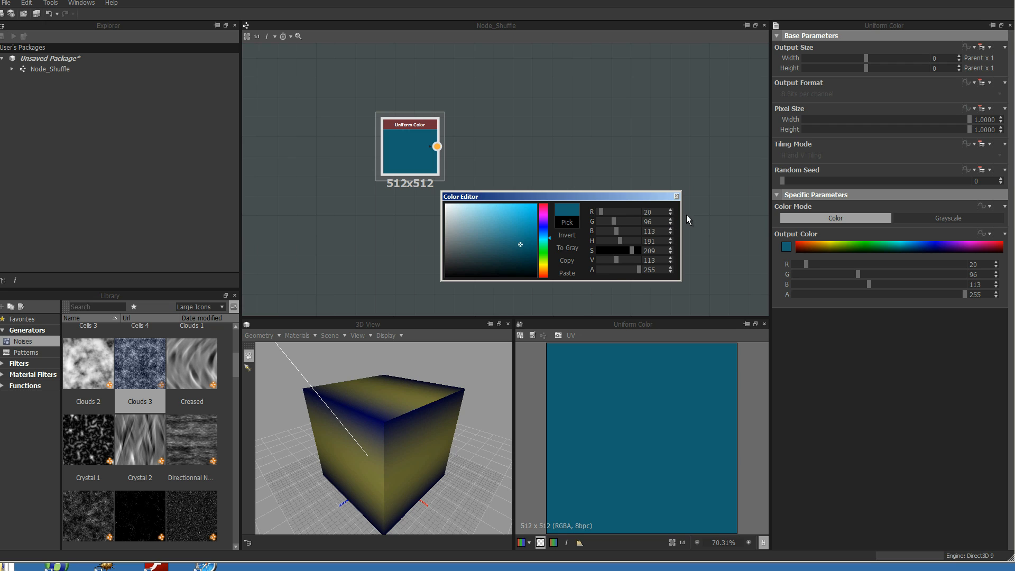
{"action": "left_click", "coordinate": [676, 196]}
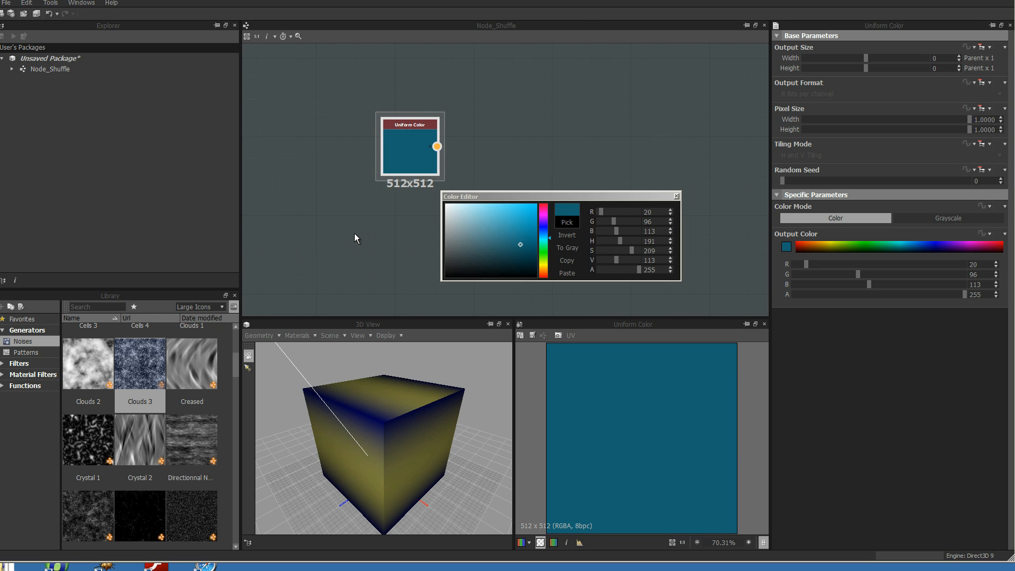
Step: Sample the olive color of the cube in the 3D view as the node's output color
{"action": "left_click", "coordinate": [566, 221]}
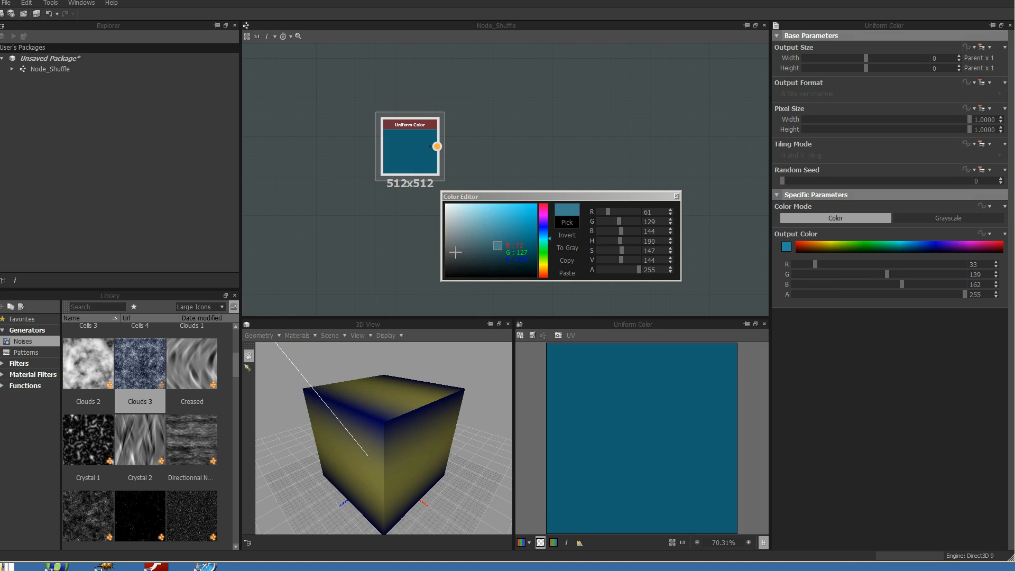
{"action": "left_click", "coordinate": [403, 399]}
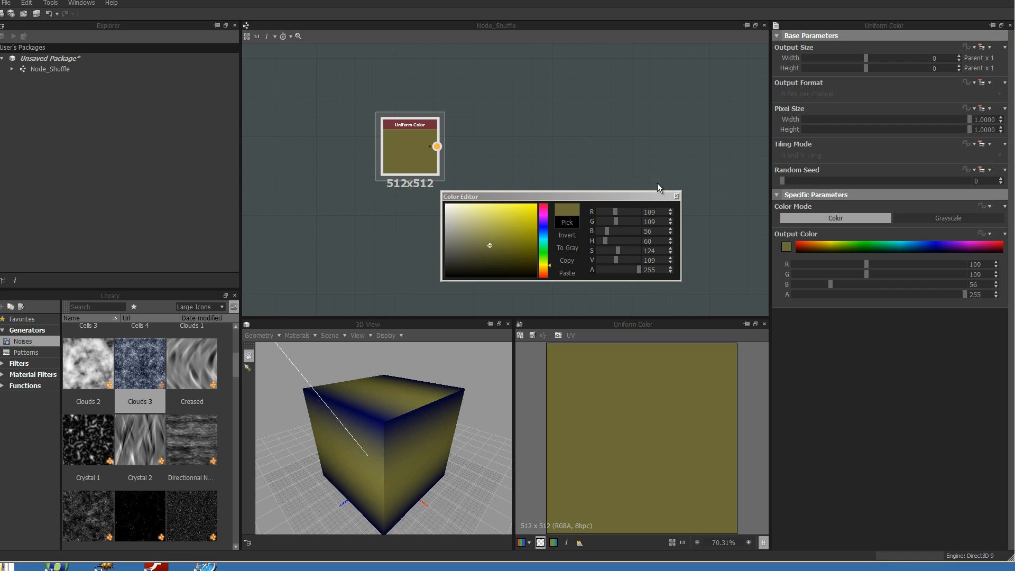
{"action": "left_click_drag", "start_coordinate": [490, 245], "coordinate": [490, 246]}
Step: Try inverting the sampled color and converting it to gray, finishing with a yellow output color of R 174, G 177, B 0
{"action": "left_click", "coordinate": [567, 236]}
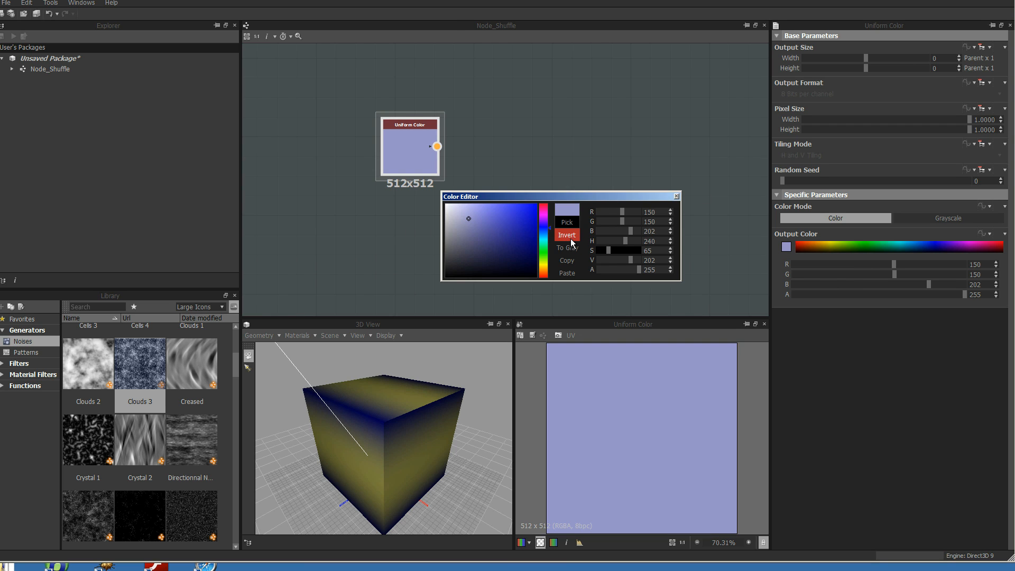
{"action": "left_click", "coordinate": [570, 239]}
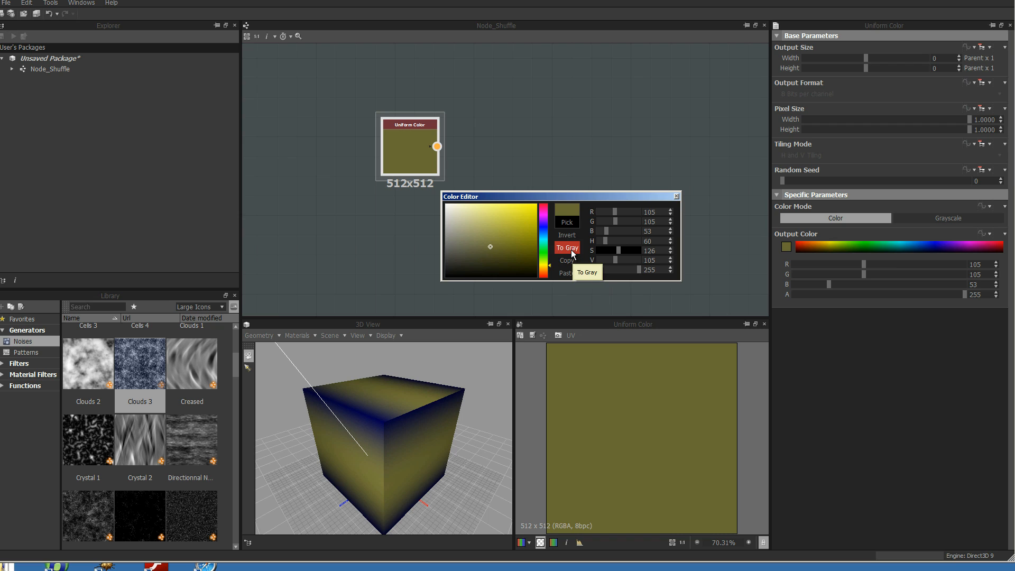
{"action": "left_click", "coordinate": [571, 250]}
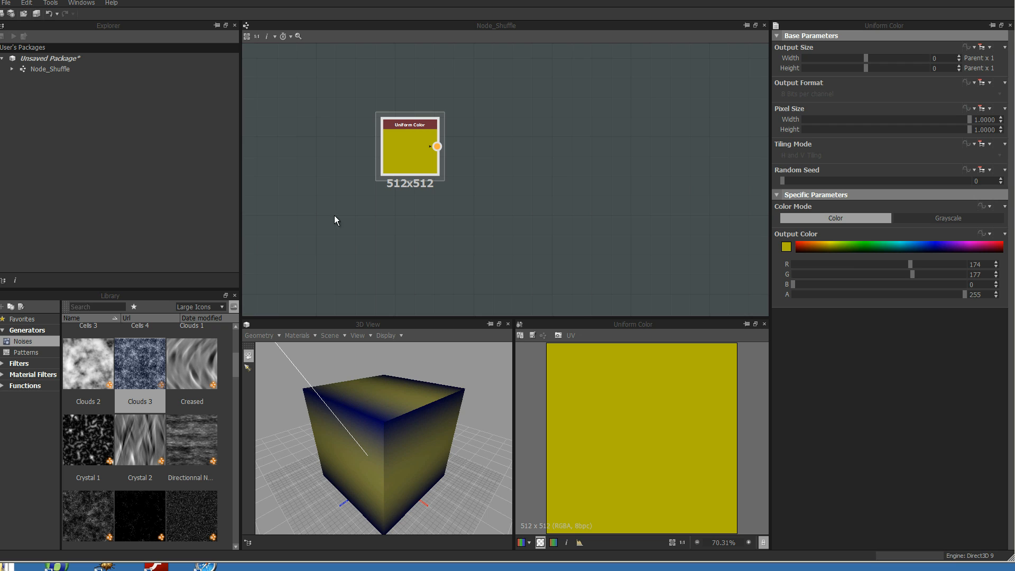
Step: Add the Gradient Linear 2 pattern from the library to the graph below the Uniform Color node
{"action": "left_click", "coordinate": [27, 353]}
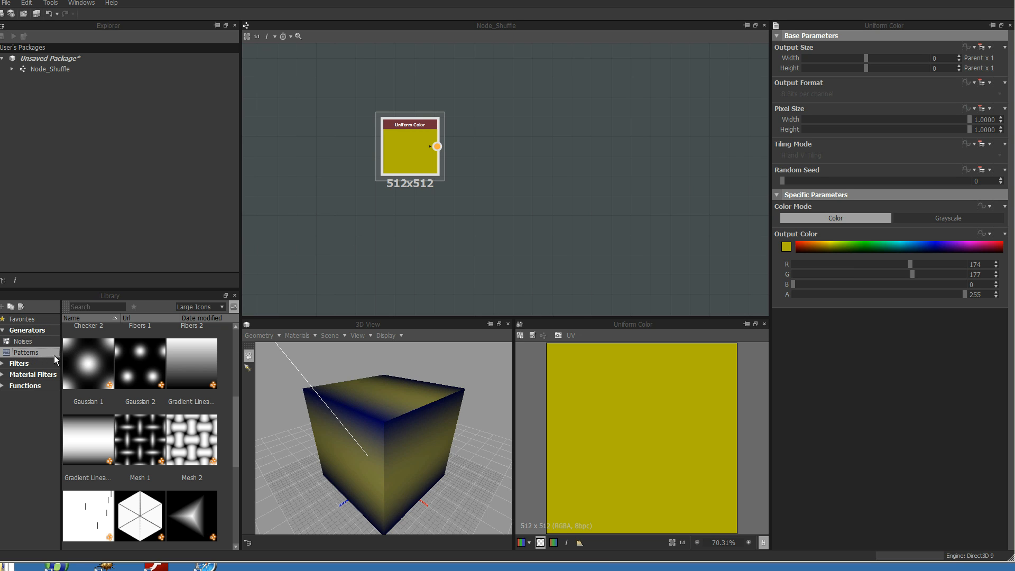
{"action": "mouse_move", "coordinate": [236, 402]}
{"action": "left_mouse_down"}
{"action": "mouse_move", "coordinate": [241, 473]}
{"action": "mouse_move", "coordinate": [221, 331]}
{"action": "mouse_move", "coordinate": [233, 383]}
{"action": "left_mouse_up"}
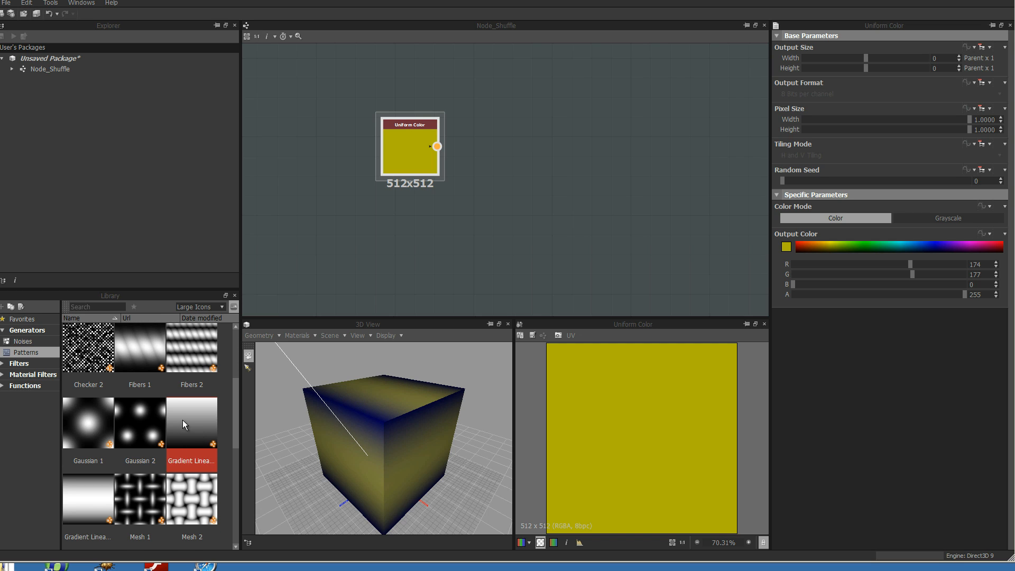
{"action": "left_click_drag", "start_coordinate": [82, 496], "coordinate": [409, 252]}
{"action": "left_click", "coordinate": [376, 232]}
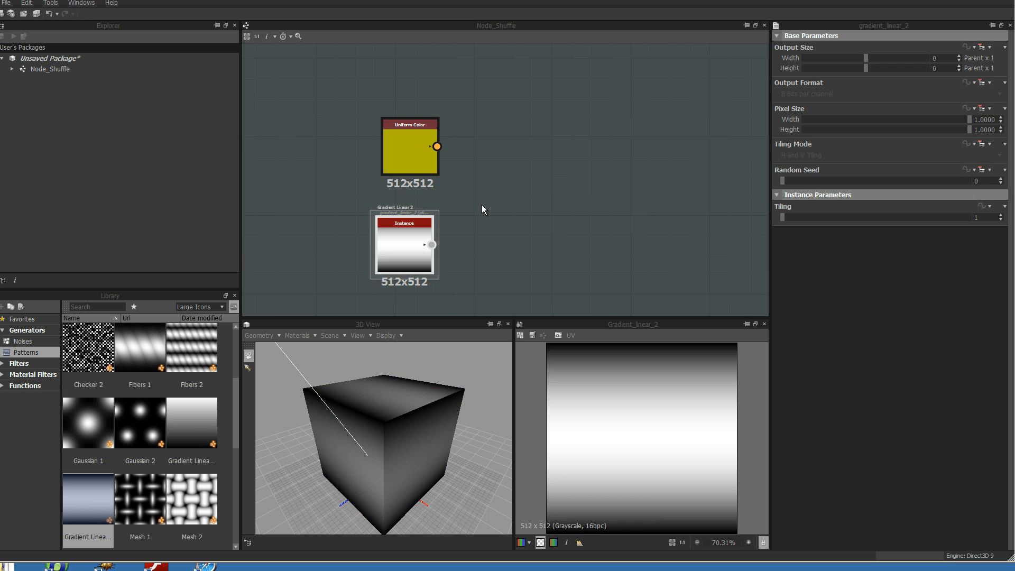
Step: Show the Gradient Linear 2 node as Diffuse in the 3D view and try raising its tiling
{"action": "right_click", "coordinate": [414, 249]}
{"action": "left_click", "coordinate": [458, 263]}
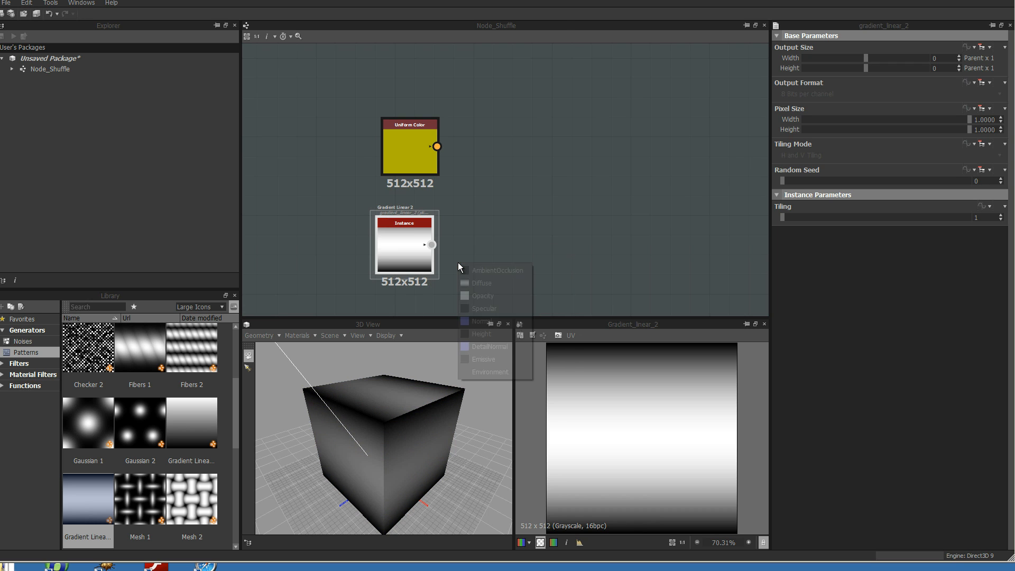
{"action": "left_click", "coordinate": [503, 285]}
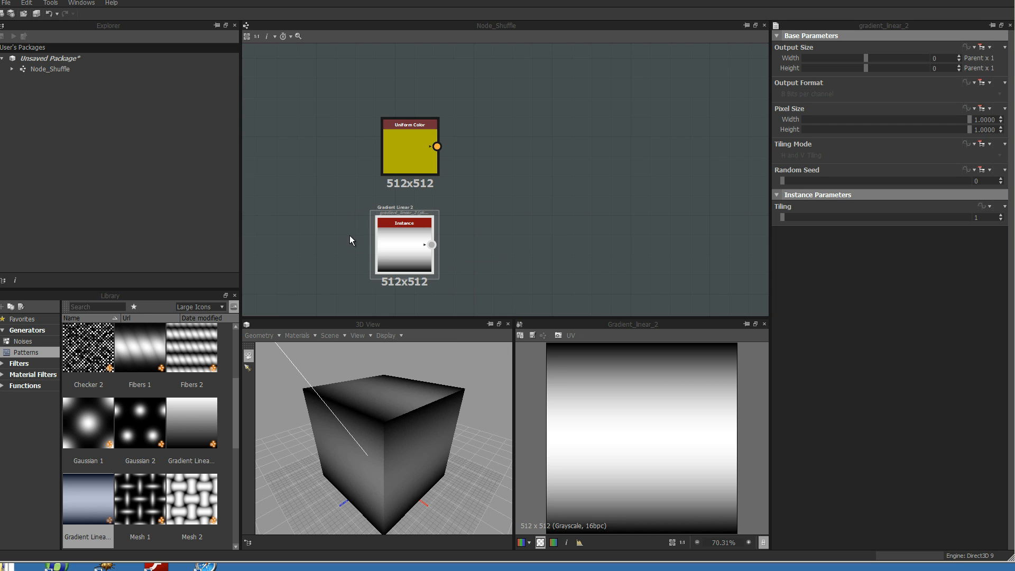
{"action": "left_click_drag", "start_coordinate": [782, 217], "coordinate": [931, 213]}
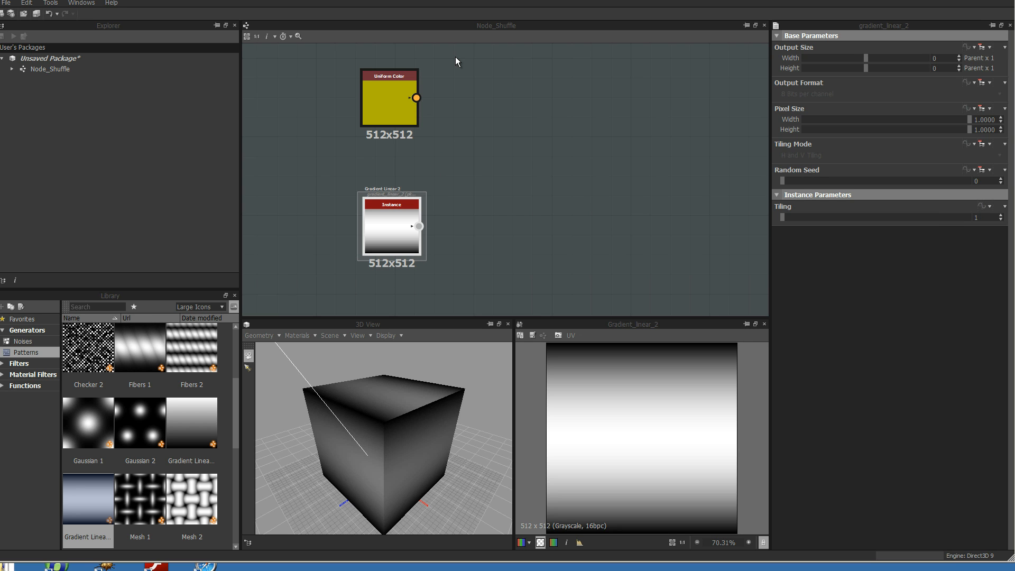
Step: Add a Channels Shuffle node and place it to the right of the color and gradient nodes
{"action": "right_click", "coordinate": [456, 57]}
{"action": "mouse_move", "coordinate": [592, 66]}
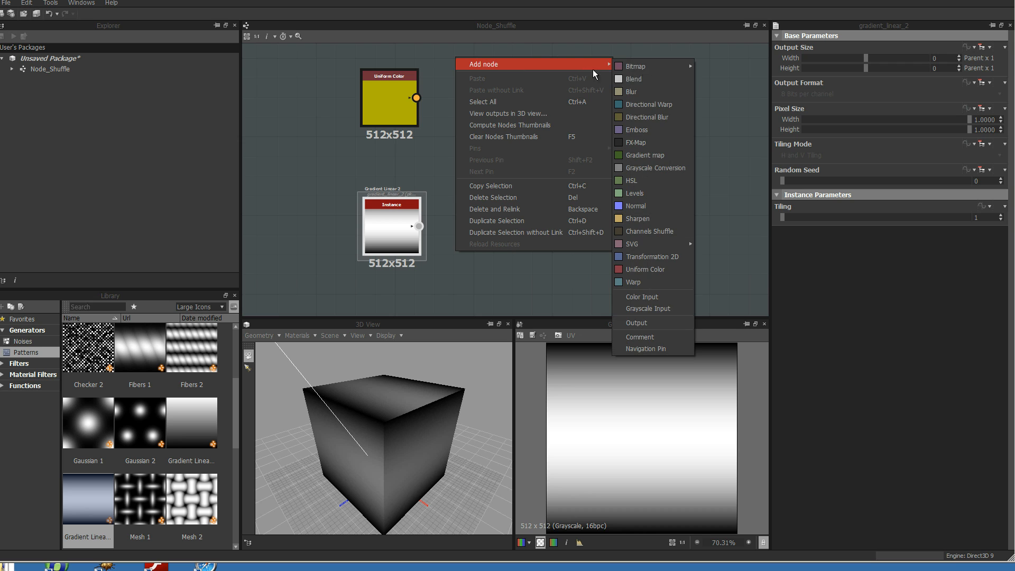
{"action": "mouse_move", "coordinate": [655, 66]}
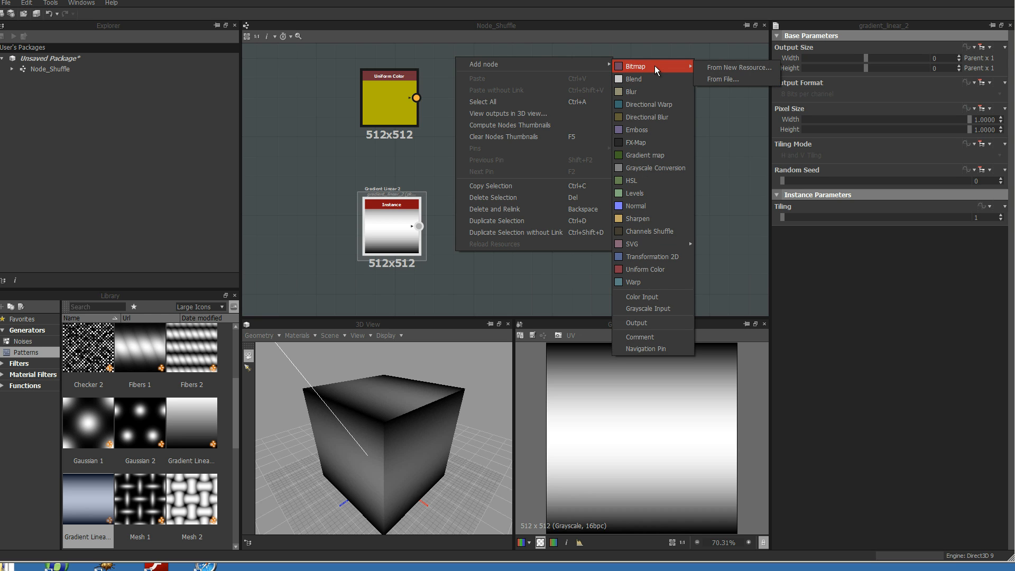
{"action": "left_click", "coordinate": [661, 234]}
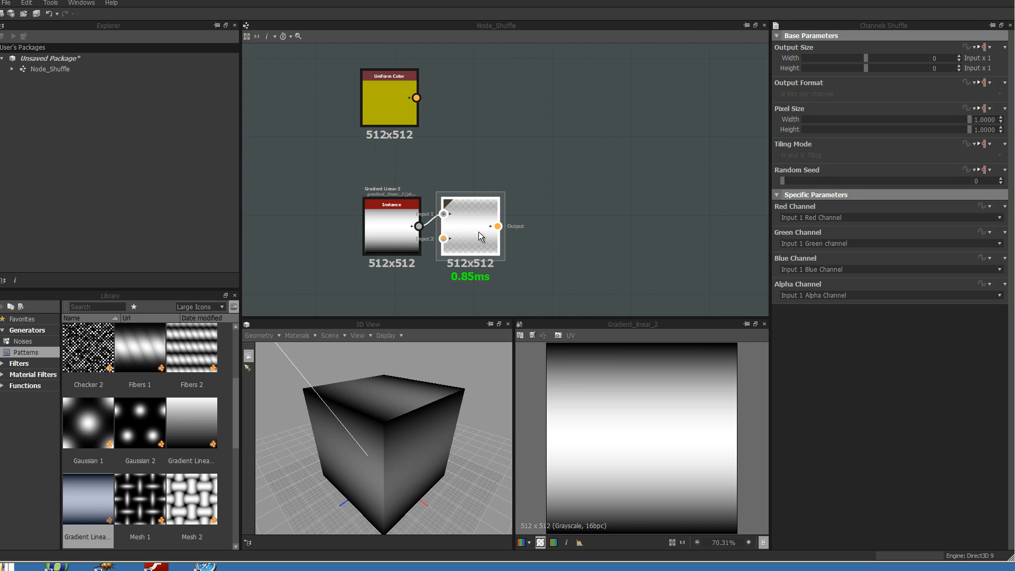
{"action": "left_click_drag", "start_coordinate": [480, 235], "coordinate": [564, 175]}
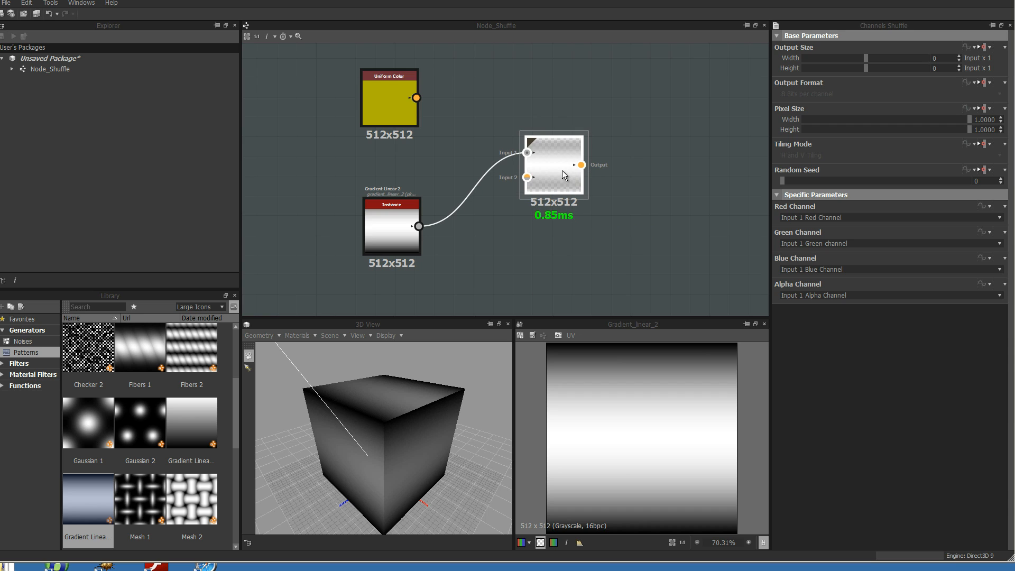
Step: Delete the gradient's link to the Channels Shuffle node and connect the Uniform Color output to Input 1
{"action": "left_click", "coordinate": [475, 188]}
{"action": "key", "text": "Delete"}
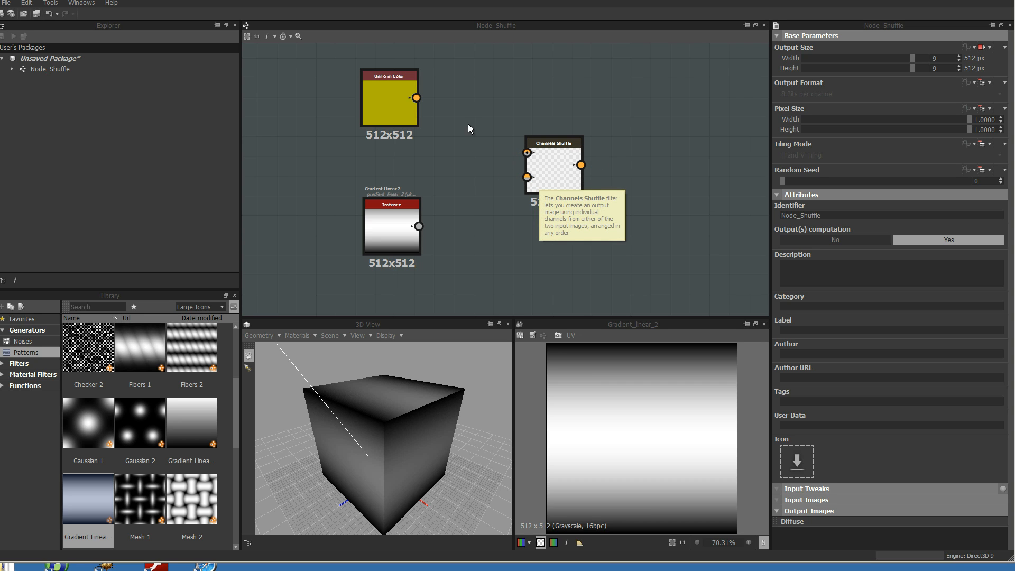
{"action": "left_click_drag", "start_coordinate": [418, 99], "coordinate": [521, 157]}
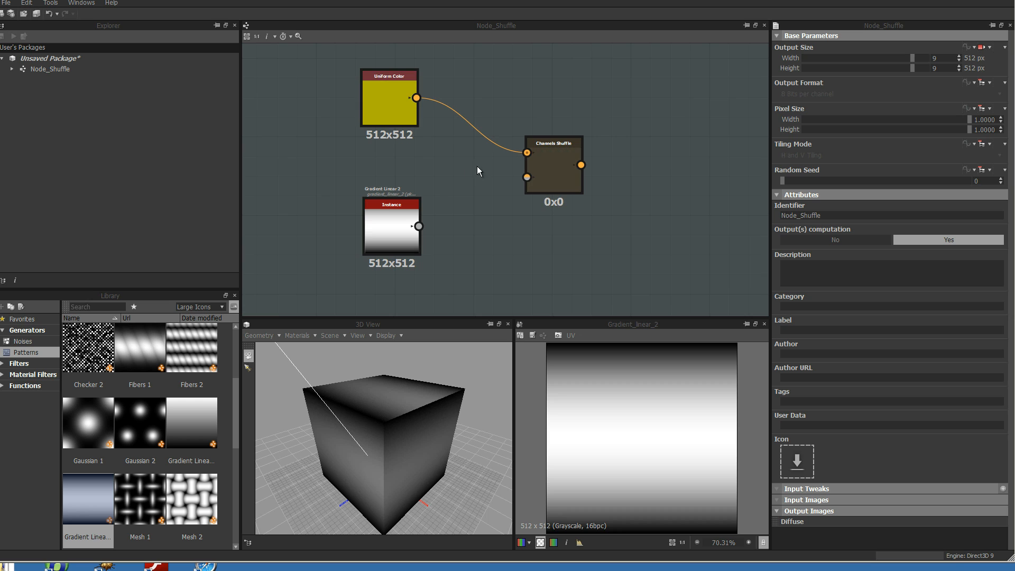
Step: Display the Channels Shuffle output as Diffuse in the 3D view
{"action": "left_click", "coordinate": [555, 164]}
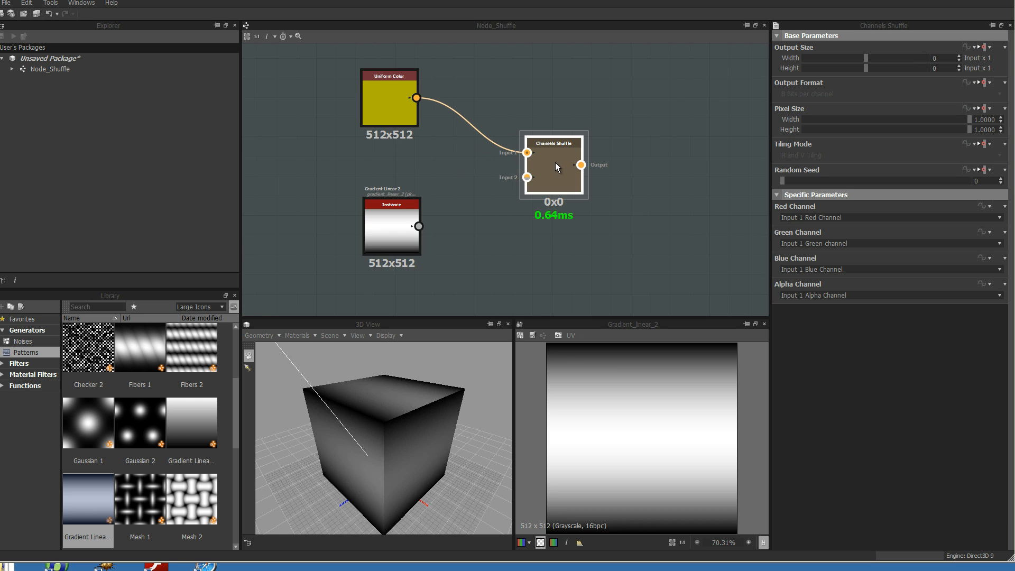
{"action": "right_click", "coordinate": [556, 163]}
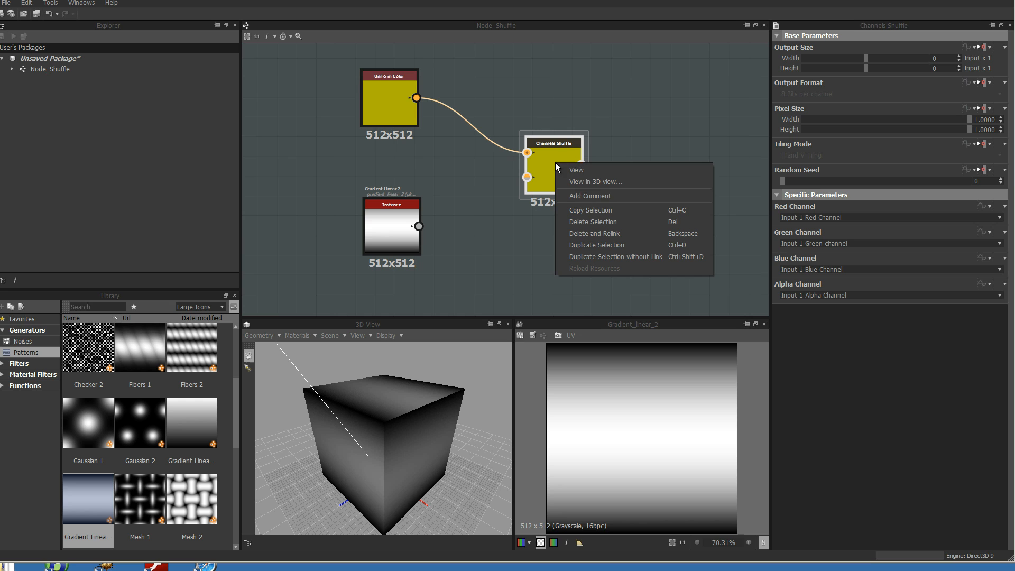
{"action": "left_click", "coordinate": [601, 182]}
{"action": "left_click", "coordinate": [627, 207]}
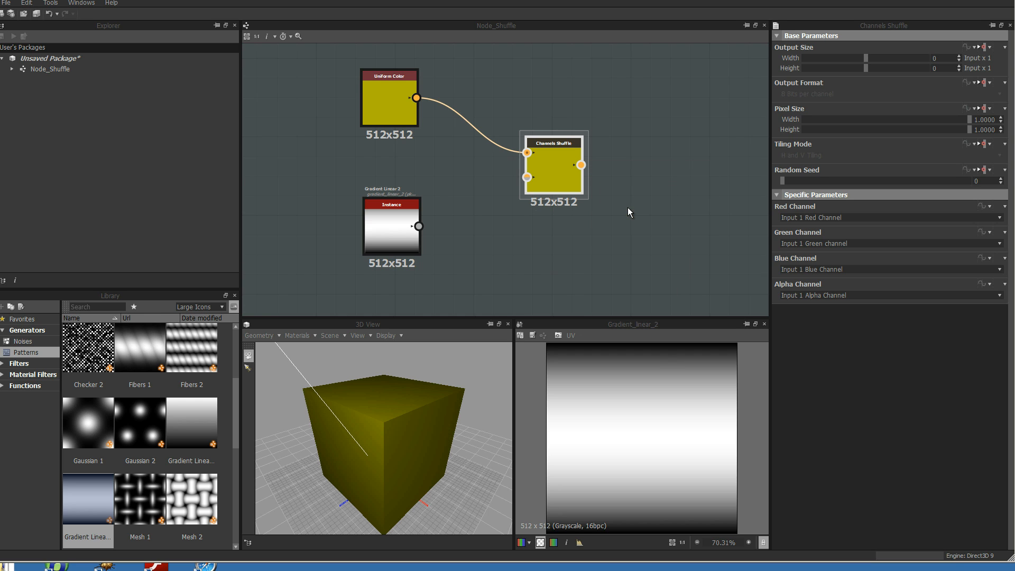
Step: Connect the Gradient Linear 2 output to Input 2 of the Channels Shuffle node and display the shuffle node's channel parameters
{"action": "left_click", "coordinate": [474, 177]}
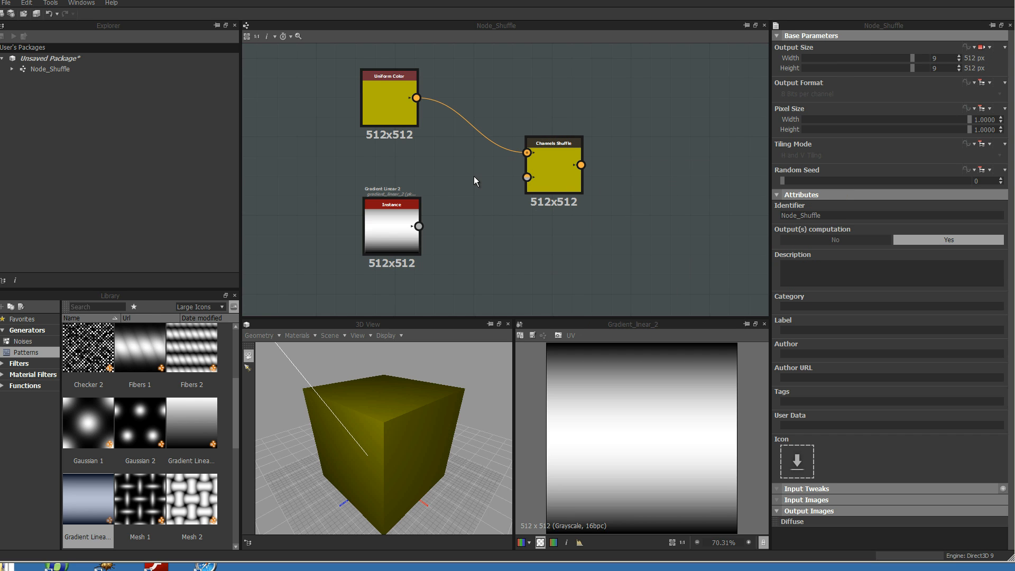
{"action": "left_click_drag", "start_coordinate": [418, 226], "coordinate": [525, 186]}
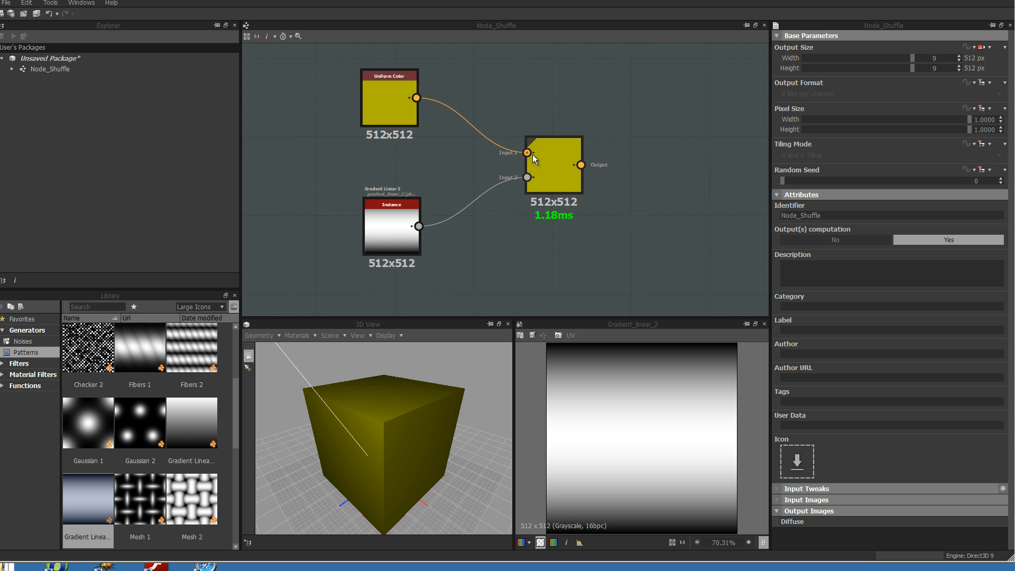
{"action": "left_click", "coordinate": [546, 167]}
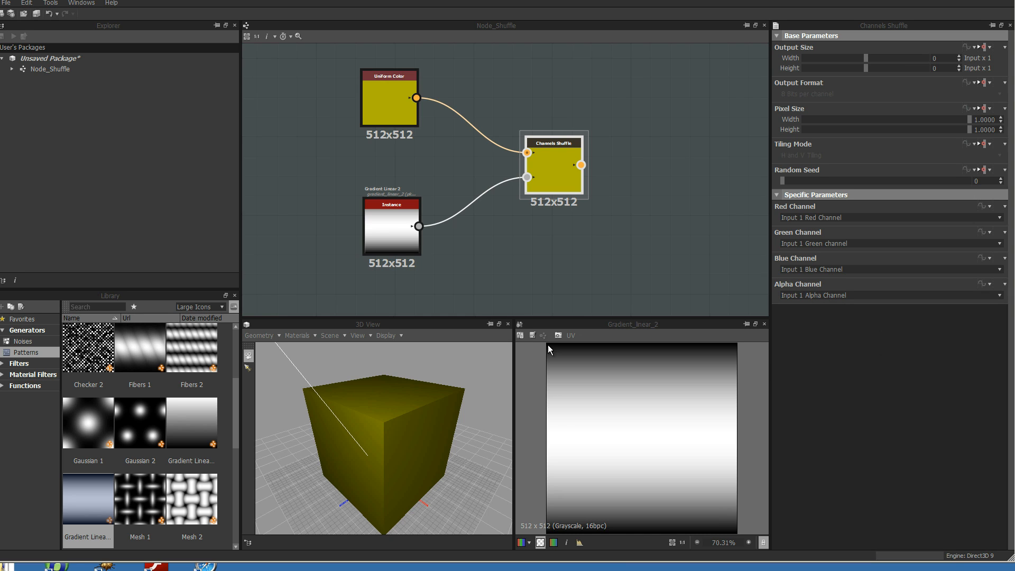
{"action": "left_click", "coordinate": [392, 226]}
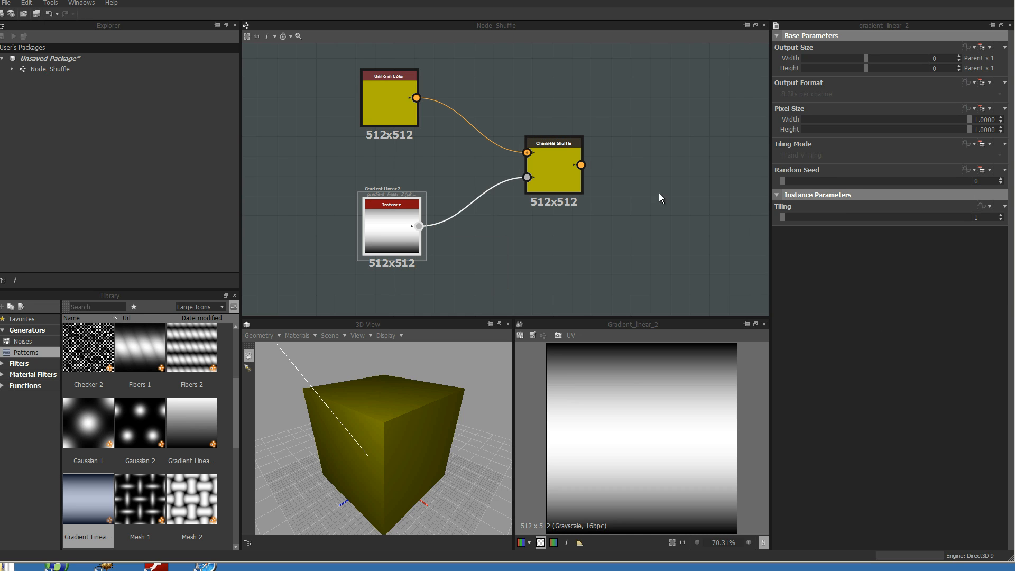
{"action": "left_click", "coordinate": [554, 161]}
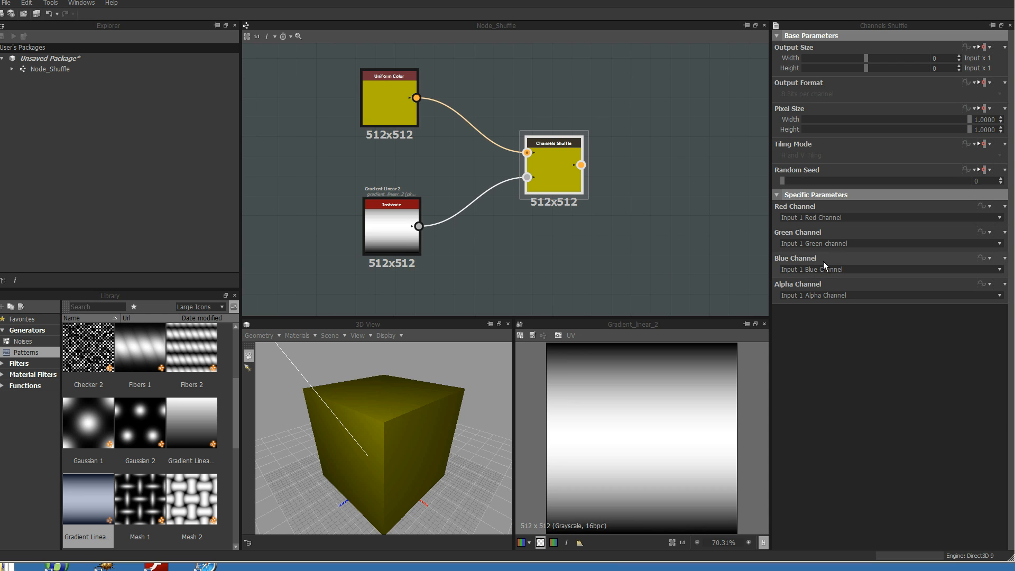
Step: Assign Input 2 Blue Channel to the shuffle node's Blue Channel, preview its output in 2D, and assign Input 2 Green Channel to its Green Channel
{"action": "left_click", "coordinate": [865, 271]}
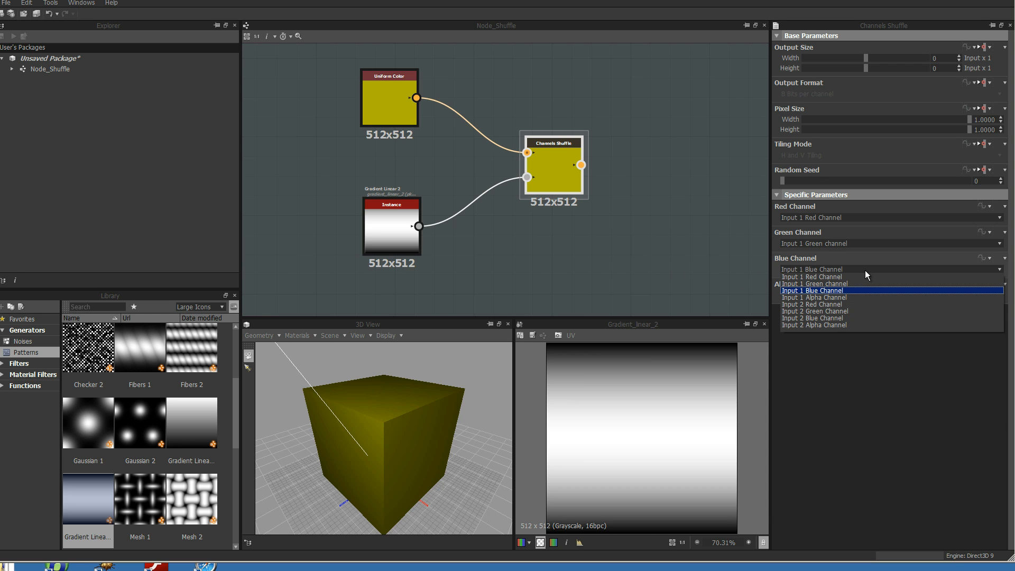
{"action": "left_click", "coordinate": [865, 318]}
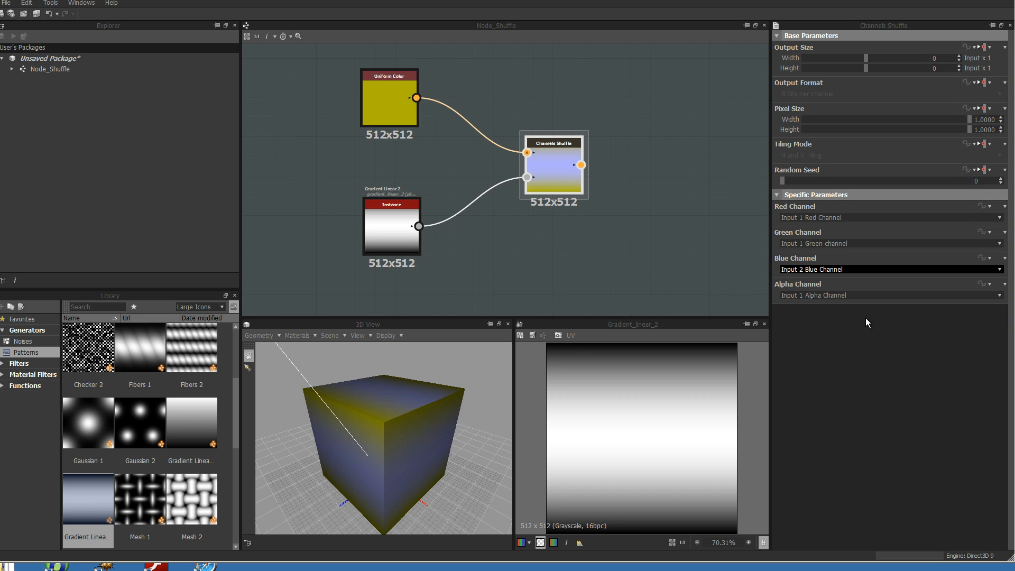
{"action": "double_click", "coordinate": [557, 156]}
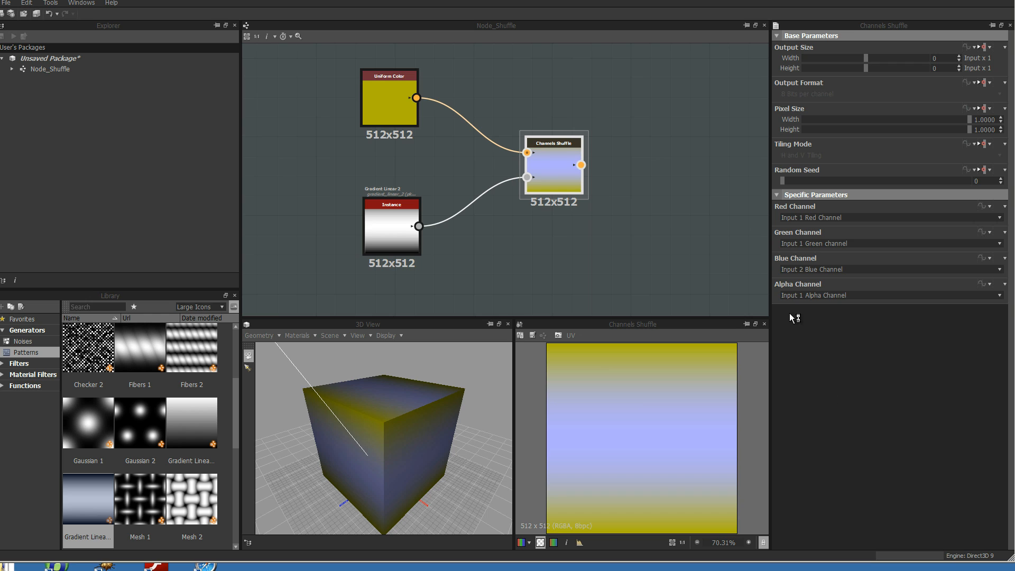
{"action": "left_click", "coordinate": [839, 244]}
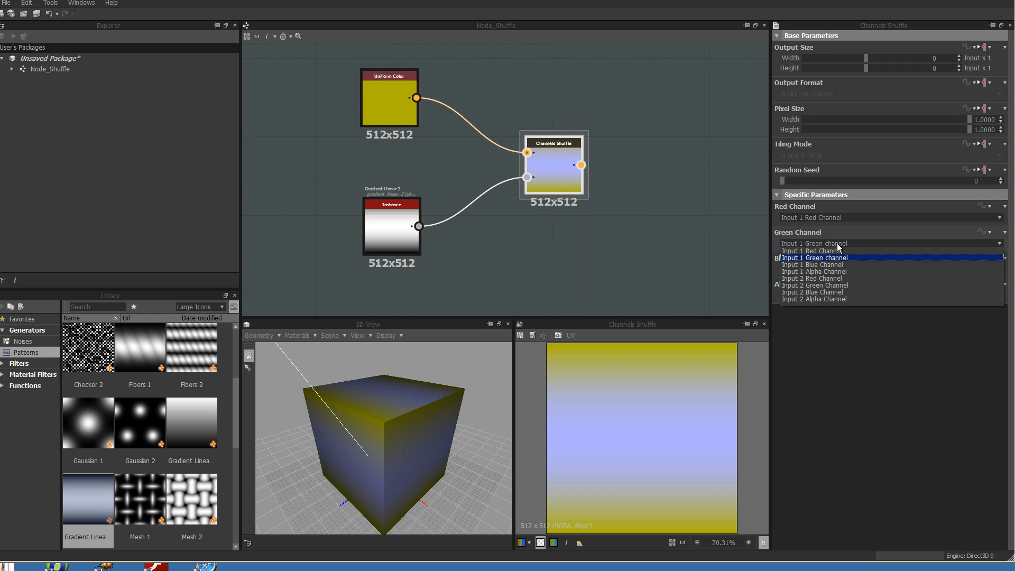
{"action": "left_click", "coordinate": [829, 285]}
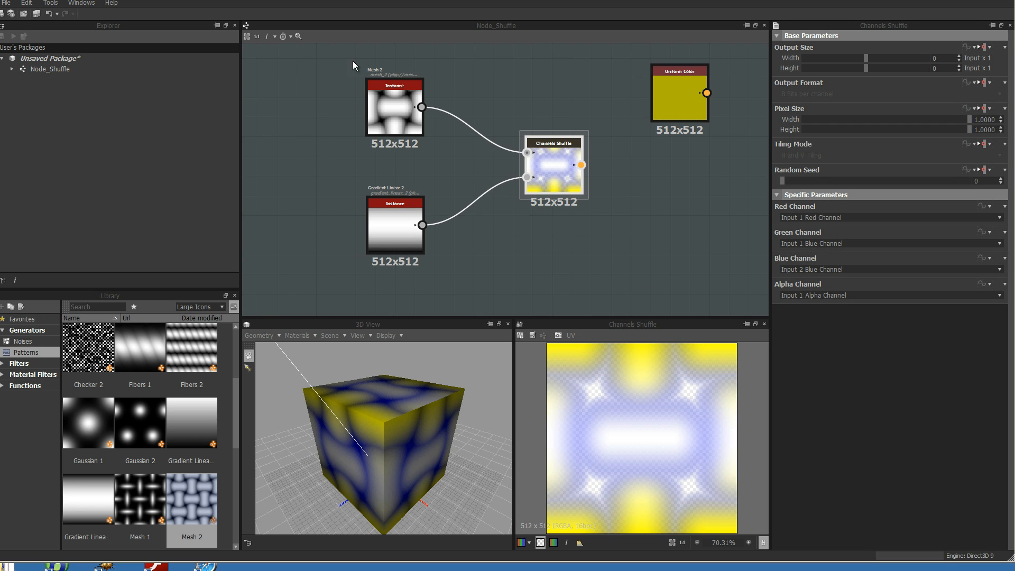
Step: Set the Mesh 2 node's Tiling to 6, trying Rotate 45 Degrees as True before returning it to False
{"action": "left_click", "coordinate": [408, 110]}
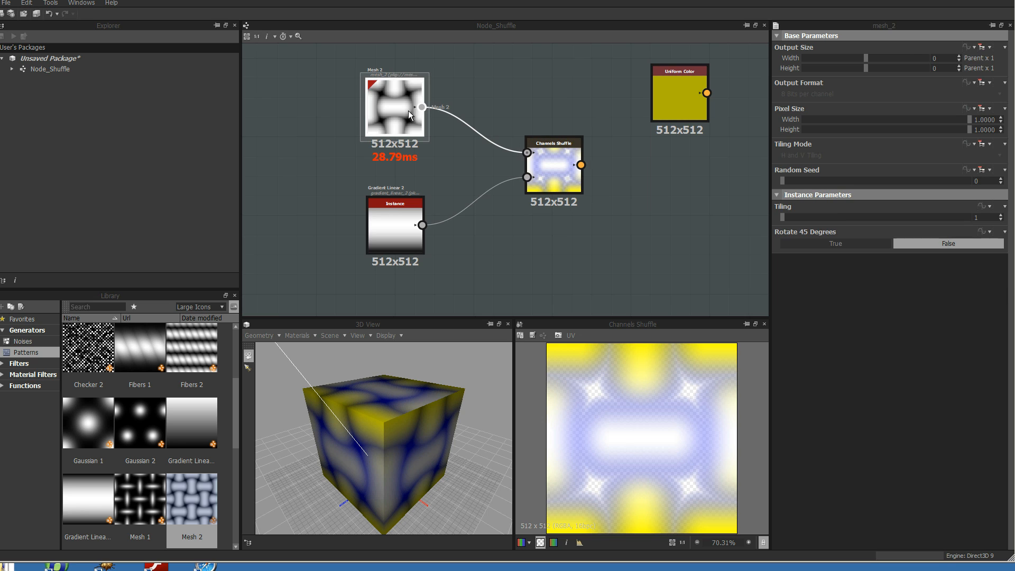
{"action": "left_click", "coordinate": [848, 246]}
{"action": "left_click_drag", "start_coordinate": [793, 218], "coordinate": [845, 221]}
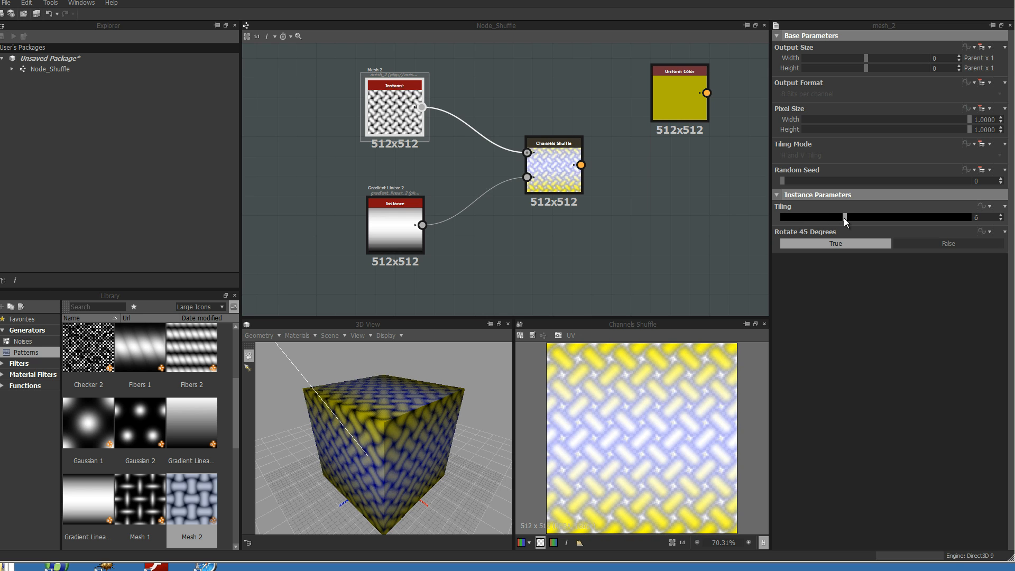
{"action": "left_click", "coordinate": [941, 246]}
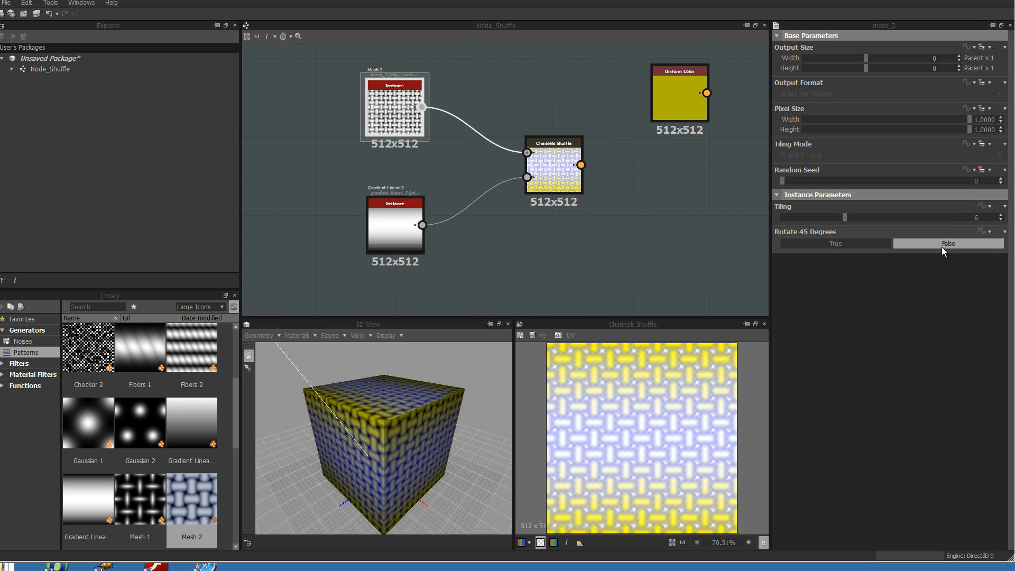
{"action": "left_click", "coordinate": [925, 246]}
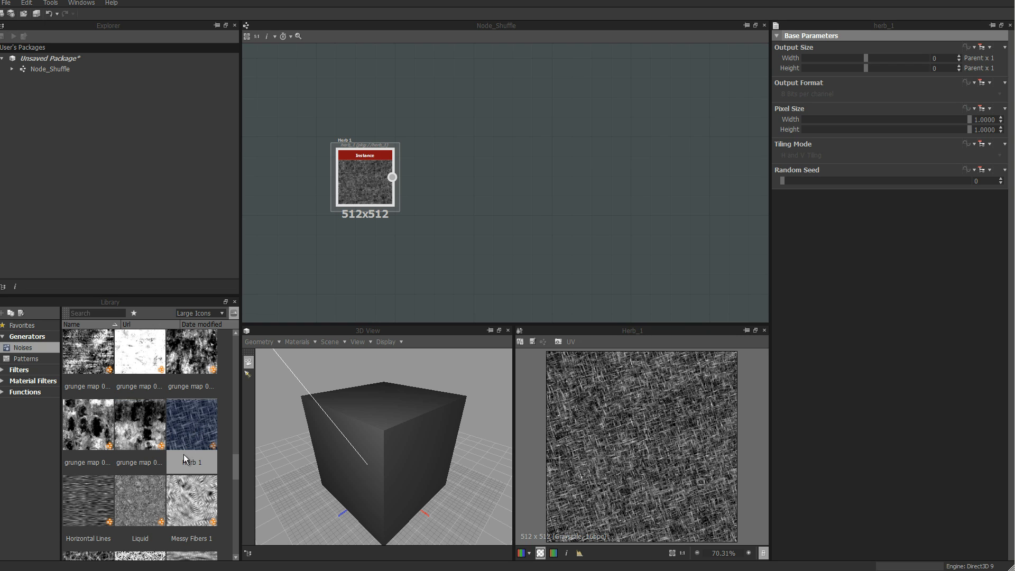
Step: Add a Gradient map node fed by the Herb 1 node and place it to the right of Herb 1
{"action": "right_click", "coordinate": [448, 65]}
{"action": "mouse_move", "coordinate": [496, 71]}
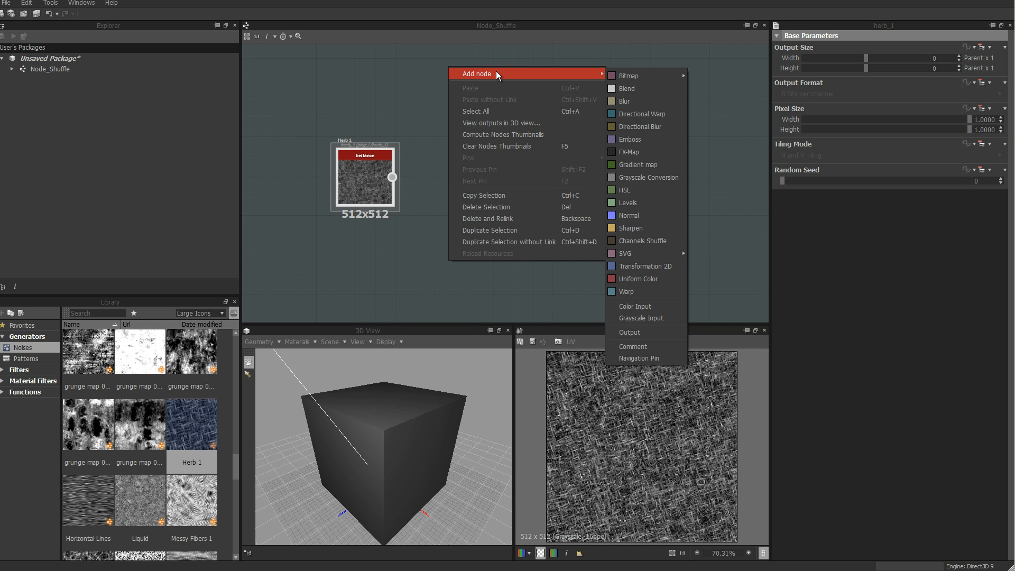
{"action": "left_click", "coordinate": [660, 168]}
{"action": "left_click", "coordinate": [451, 185]}
{"action": "left_click_drag", "start_coordinate": [450, 185], "coordinate": [522, 187]}
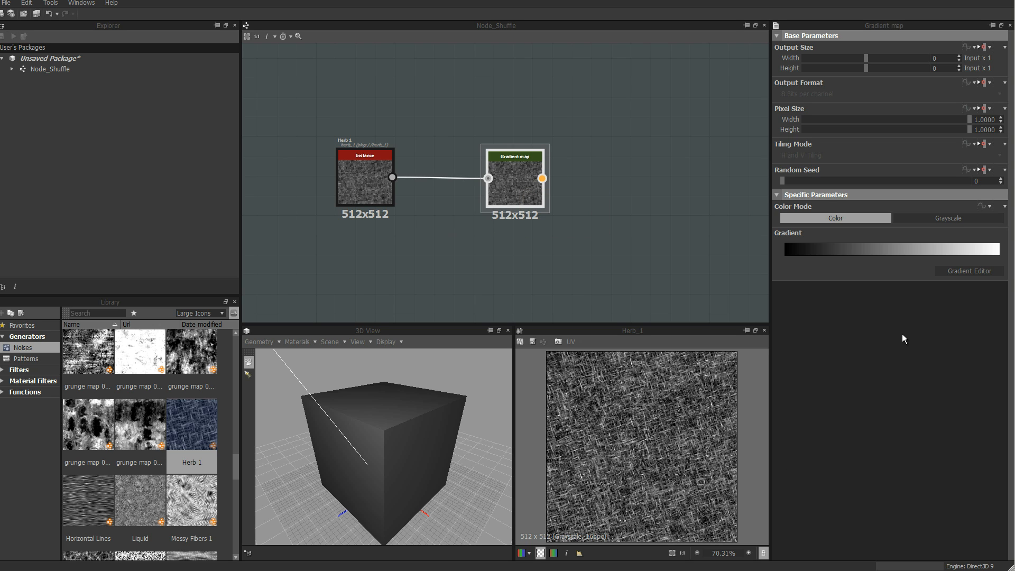
Step: Open the Gradient map's gradient for editing and add a red key (R 239, G 22, B 22) at position 0.27
{"action": "left_click", "coordinate": [961, 272]}
{"action": "left_click_drag", "start_coordinate": [461, 233], "coordinate": [545, 243]}
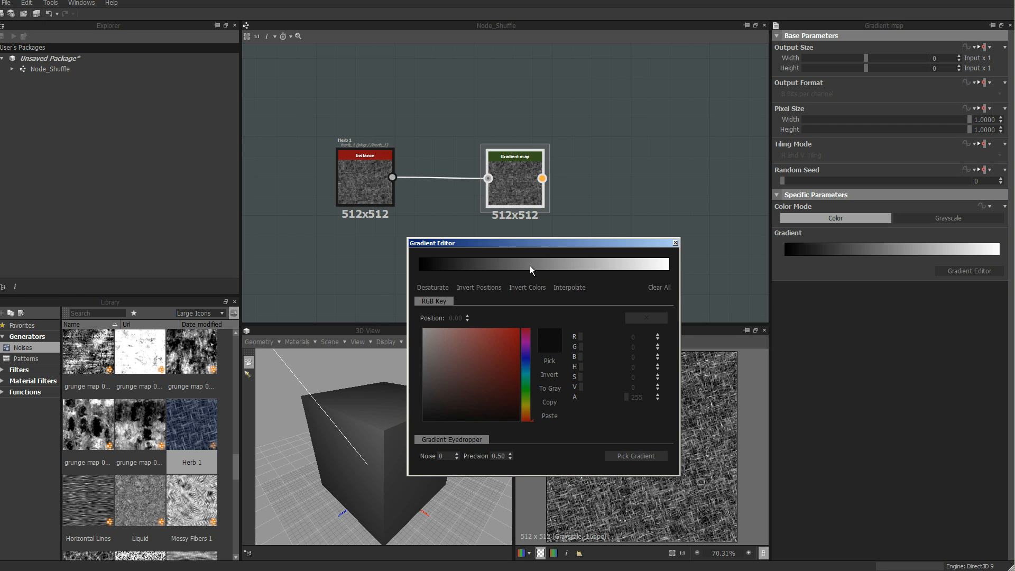
{"action": "left_click", "coordinate": [486, 271]}
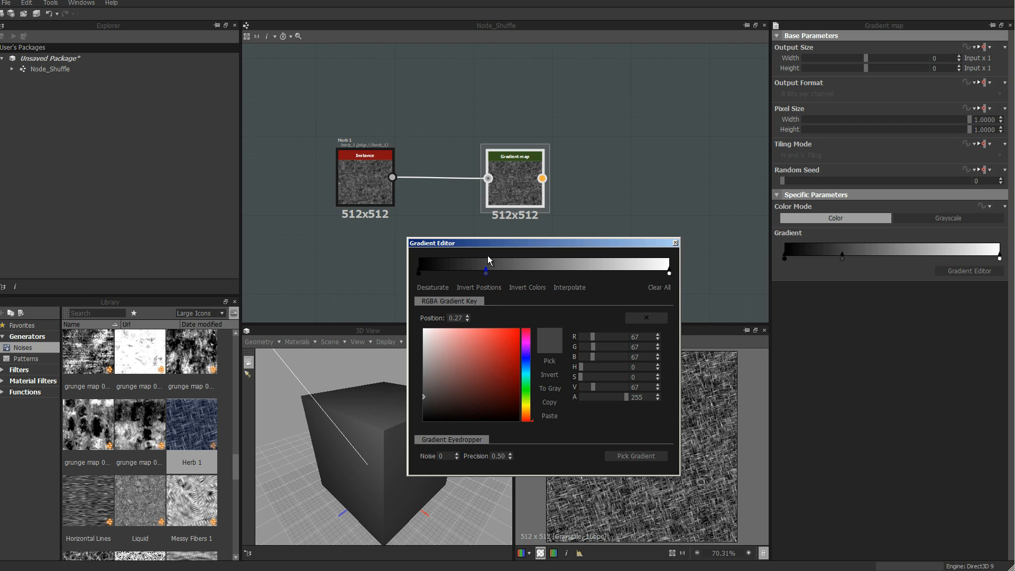
{"action": "left_click", "coordinate": [510, 333]}
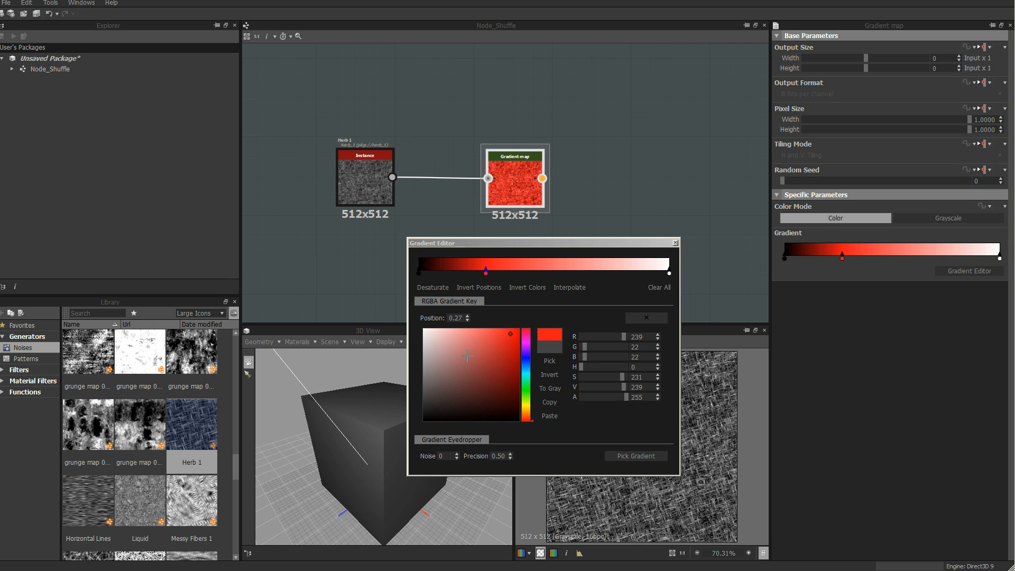
Step: Add a second gradient key at position 0.72 and color it yellow (R 205, G 217, B 25)
{"action": "left_click", "coordinate": [599, 273]}
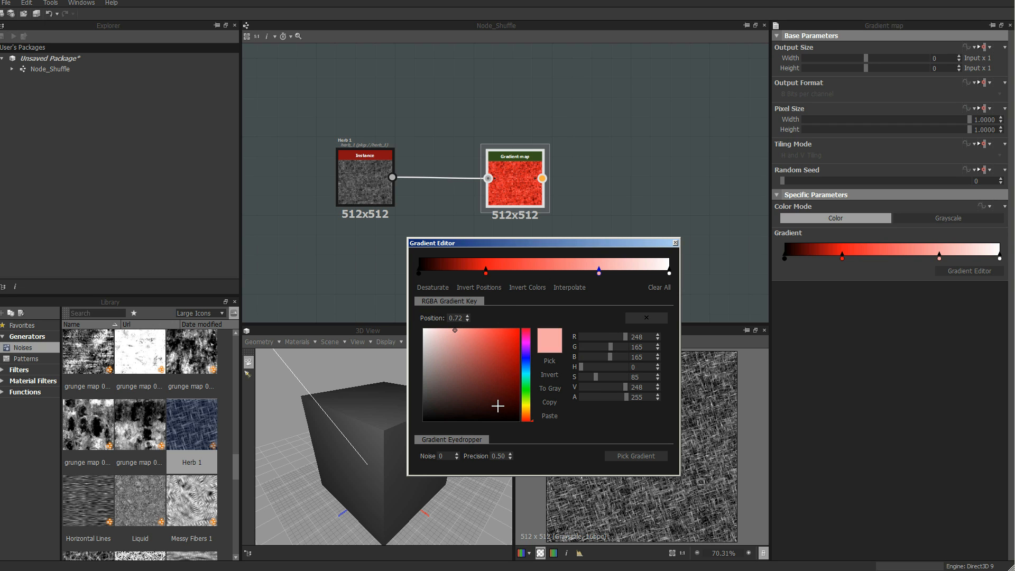
{"action": "left_click", "coordinate": [524, 405]}
{"action": "left_click", "coordinate": [508, 342]}
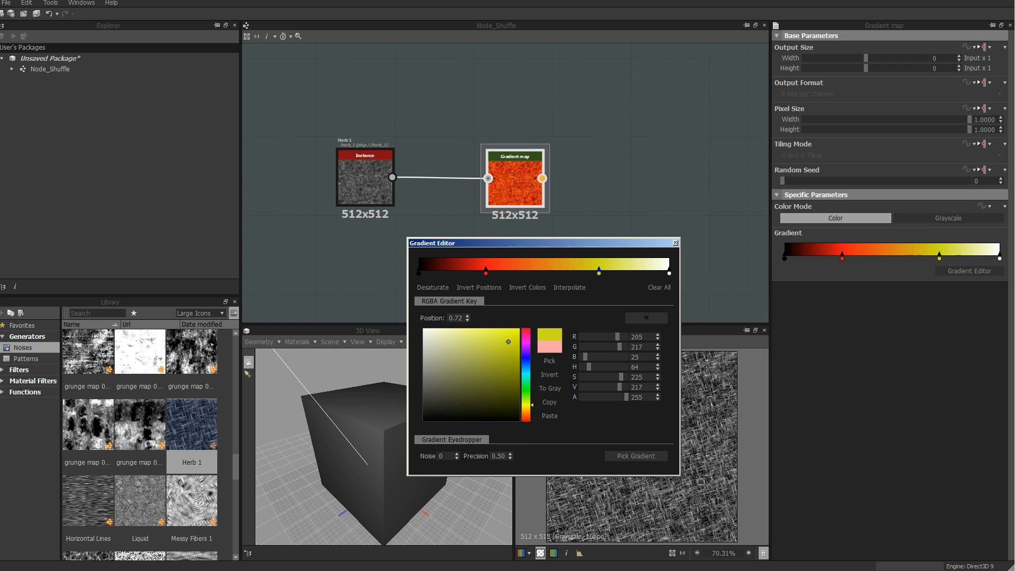
Step: Recolor the red gradient key at position 0.25 dark green (R 31, G 70, B 21)
{"action": "left_click_drag", "start_coordinate": [476, 243], "coordinate": [332, 239]}
{"action": "left_click", "coordinate": [338, 269]}
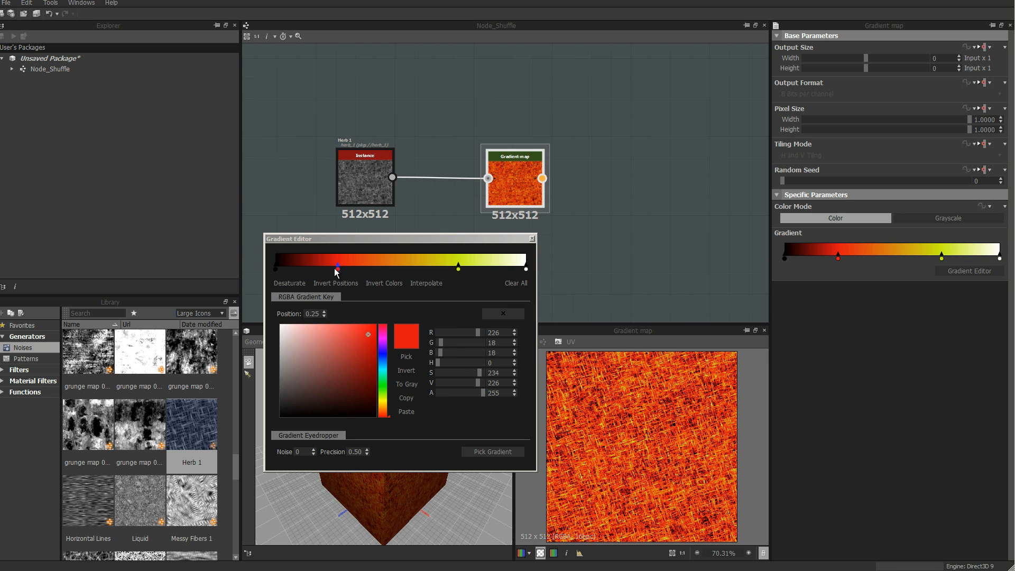
{"action": "left_click", "coordinate": [338, 270]}
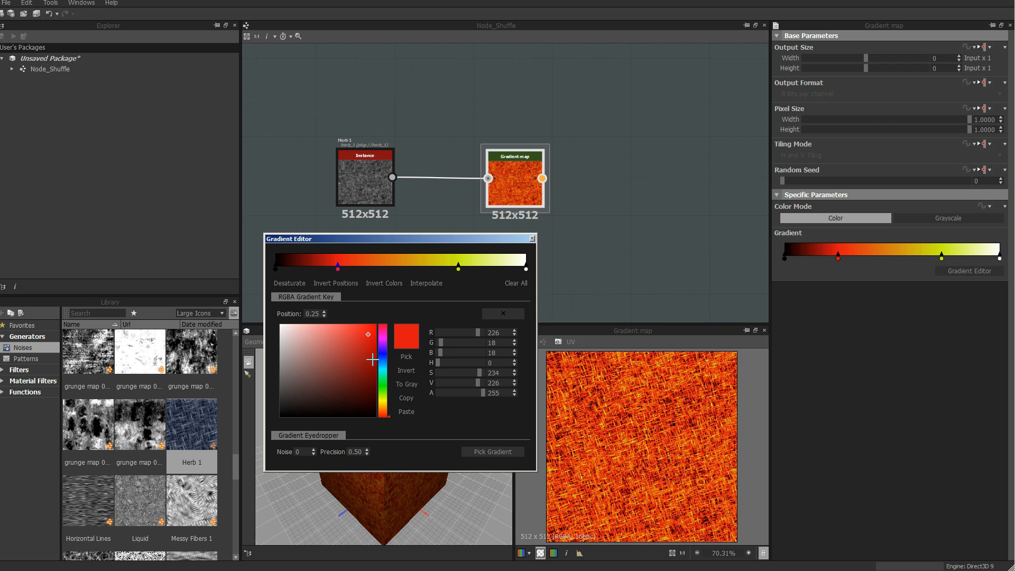
{"action": "left_click", "coordinate": [382, 389]}
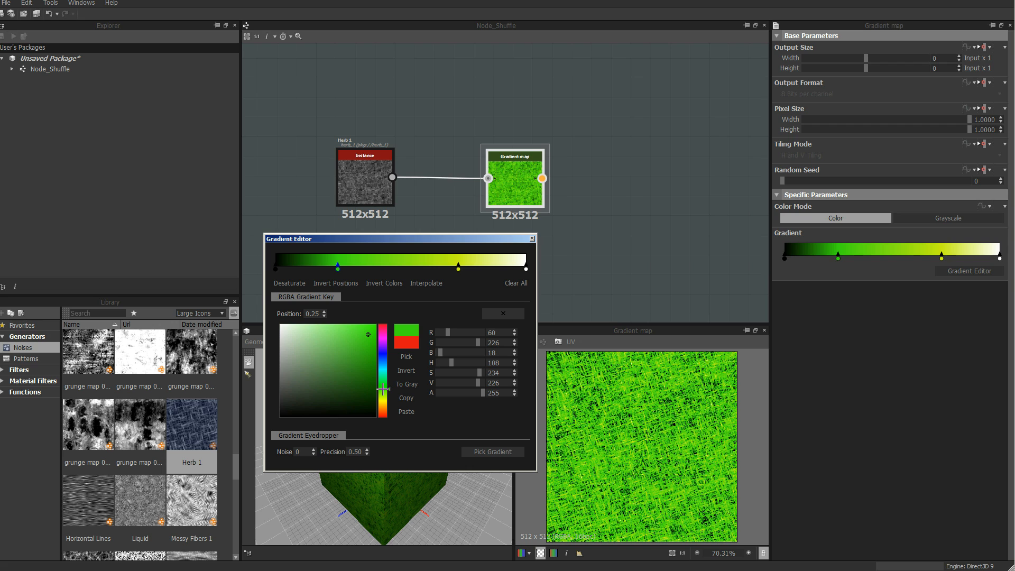
{"action": "left_click", "coordinate": [359, 347]}
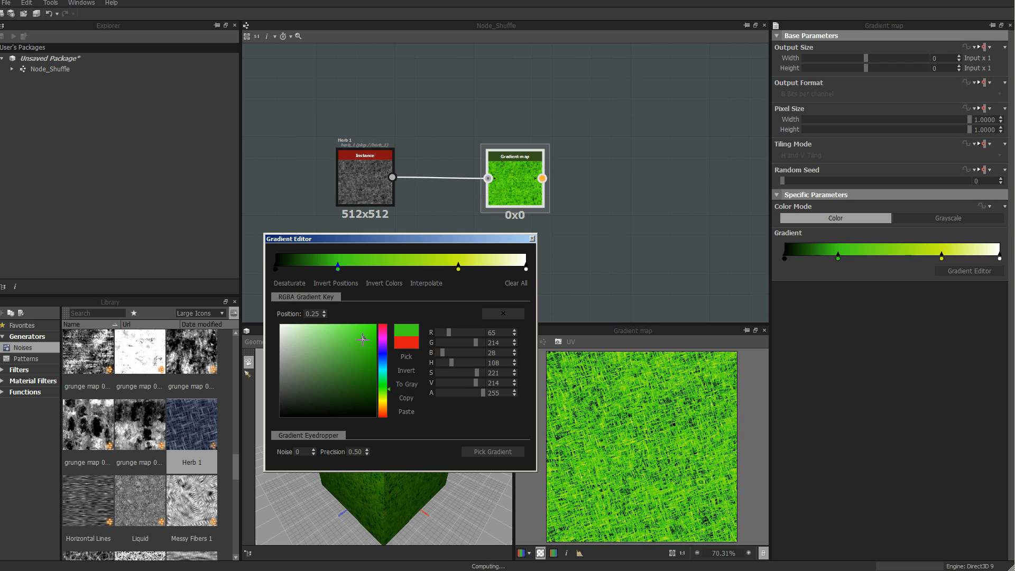
{"action": "mouse_move", "coordinate": [360, 347]}
{"action": "left_mouse_down"}
{"action": "mouse_move", "coordinate": [340, 364]}
{"action": "mouse_move", "coordinate": [332, 398]}
{"action": "mouse_move", "coordinate": [347, 392]}
{"action": "left_mouse_up"}
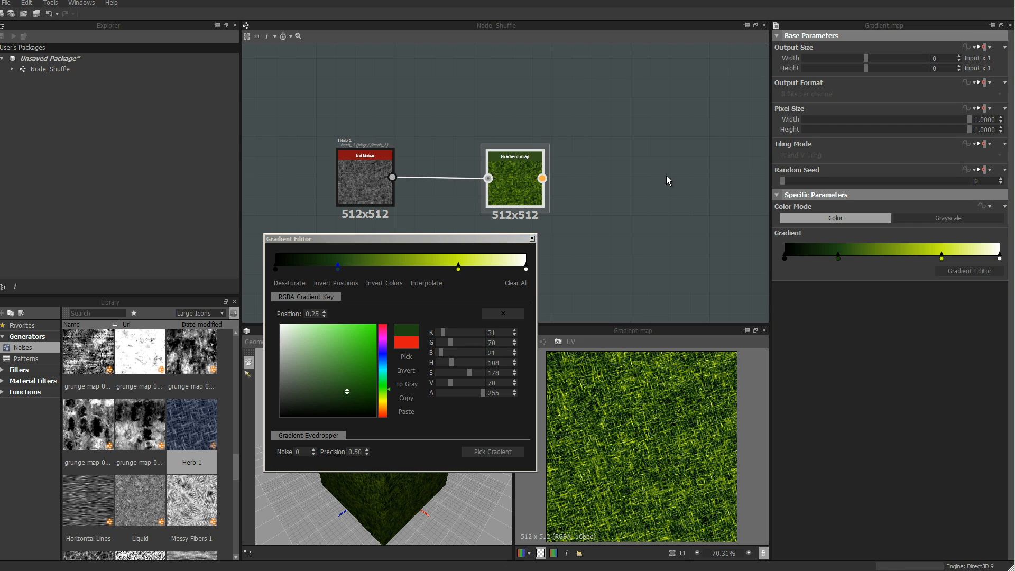
Step: Clear the existing gradient keys and set a single green key at position 0.30
{"action": "left_click", "coordinate": [516, 284]}
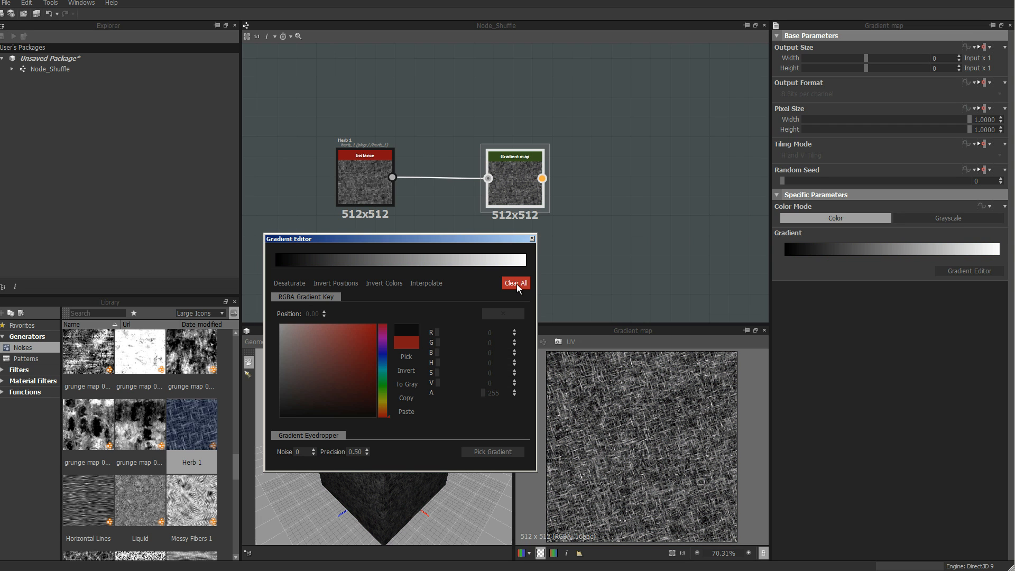
{"action": "key", "text": "ctrl+z"}
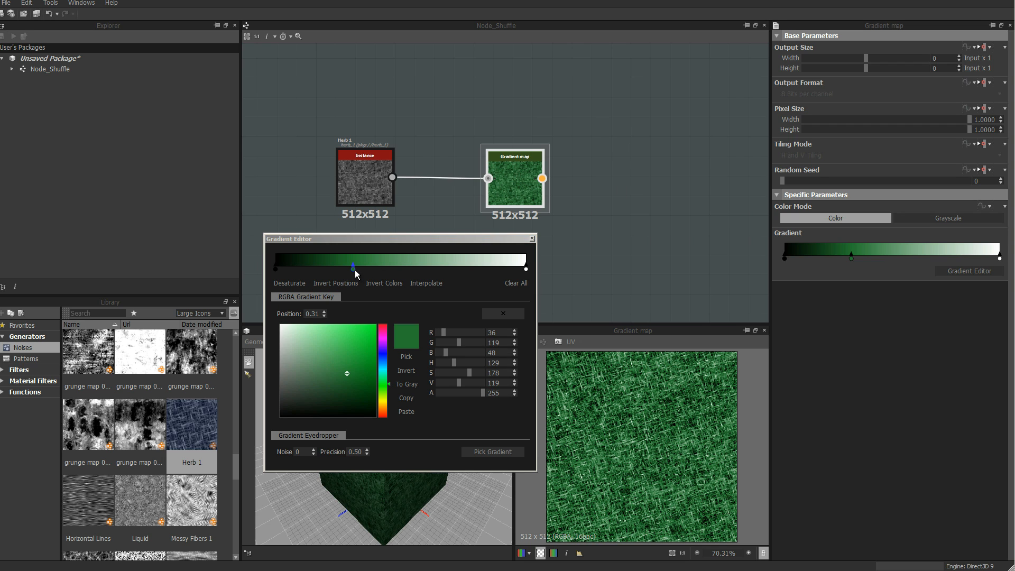
{"action": "mouse_move", "coordinate": [356, 274]}
{"action": "left_mouse_down"}
{"action": "mouse_move", "coordinate": [335, 268]}
{"action": "mouse_move", "coordinate": [351, 273]}
{"action": "left_mouse_up"}
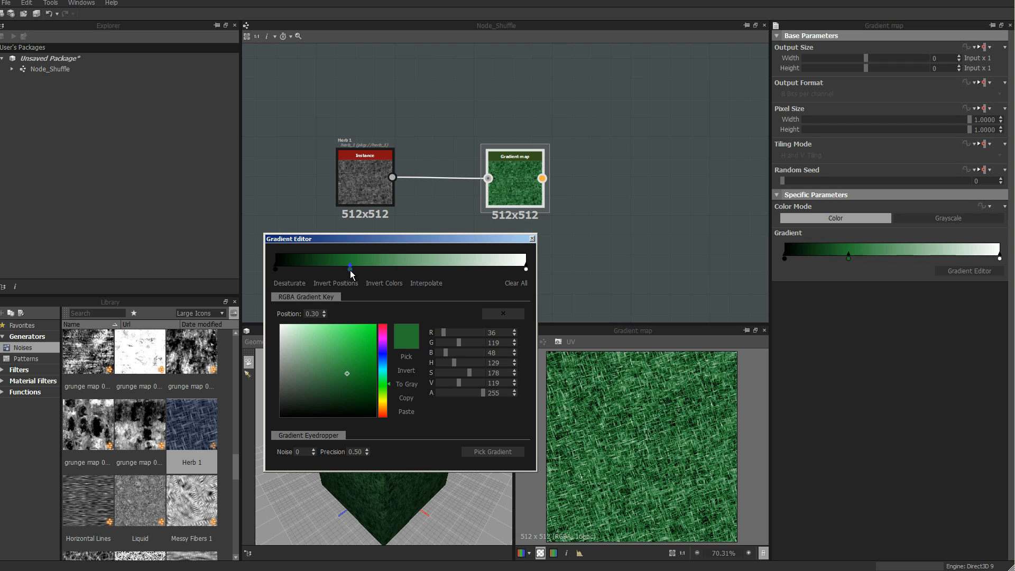
{"action": "left_click", "coordinate": [324, 313]}
{"action": "left_click", "coordinate": [324, 313]}
{"action": "left_click", "coordinate": [324, 312]}
{"action": "left_click", "coordinate": [324, 312]}
{"action": "left_click", "coordinate": [324, 312]}
{"action": "left_click", "coordinate": [324, 311]}
{"action": "left_click", "coordinate": [324, 312]}
{"action": "left_click", "coordinate": [324, 311]}
Step: Invert the gradient's colors and restore them, and do the same with the key positions
{"action": "left_click", "coordinate": [383, 287]}
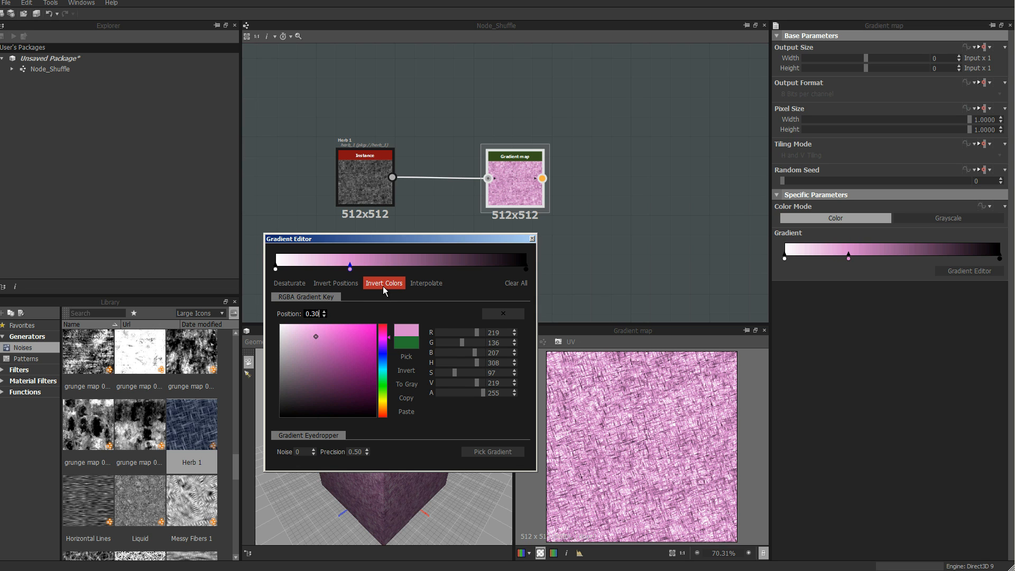
{"action": "left_click", "coordinate": [383, 287]}
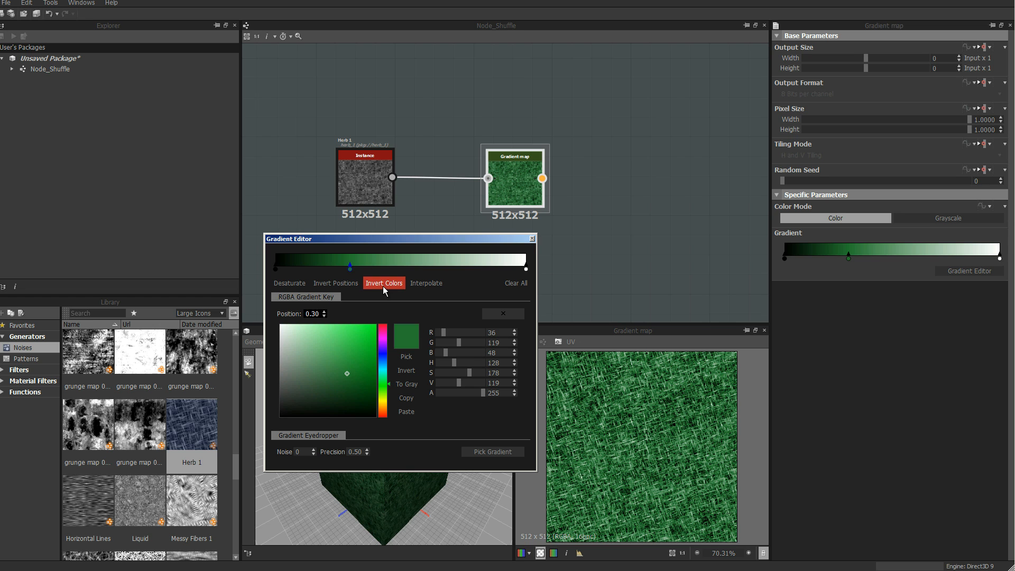
{"action": "left_click", "coordinate": [345, 286]}
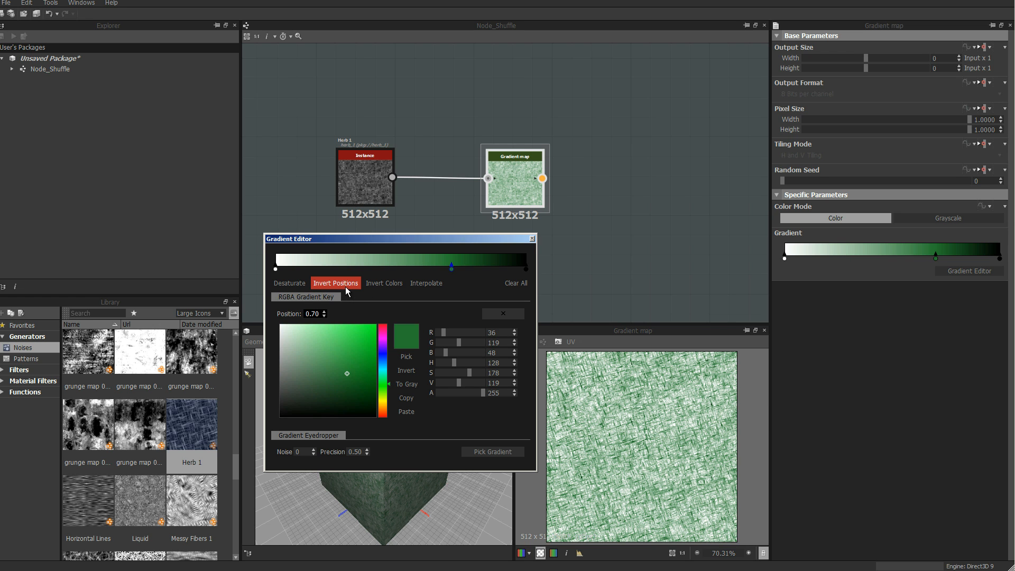
{"action": "left_click", "coordinate": [345, 286]}
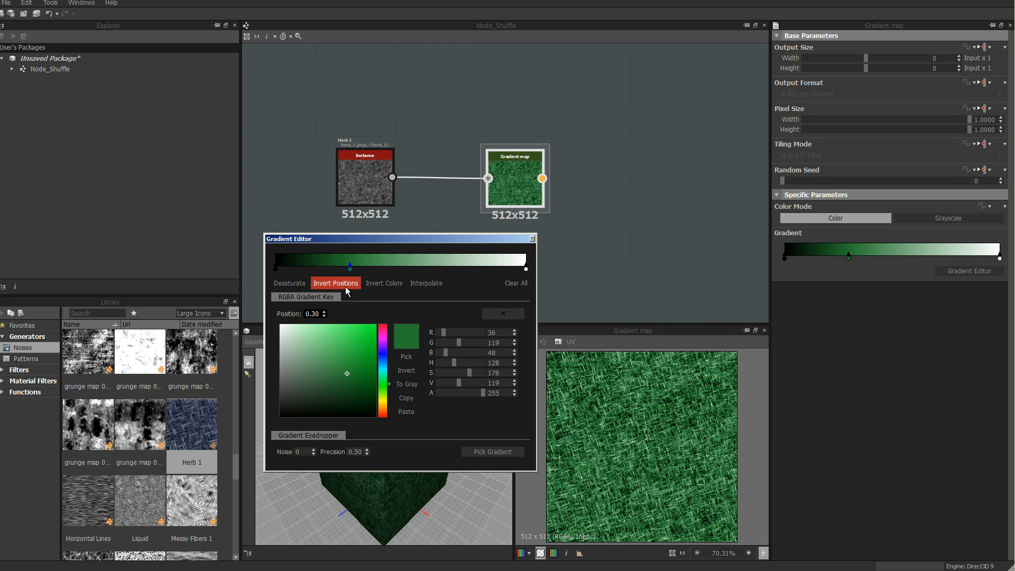
Step: Add a teal gradient key (R 26, G 210, B 183) at position 0.69 and turn on Interpolate
{"action": "left_click", "coordinate": [448, 266]}
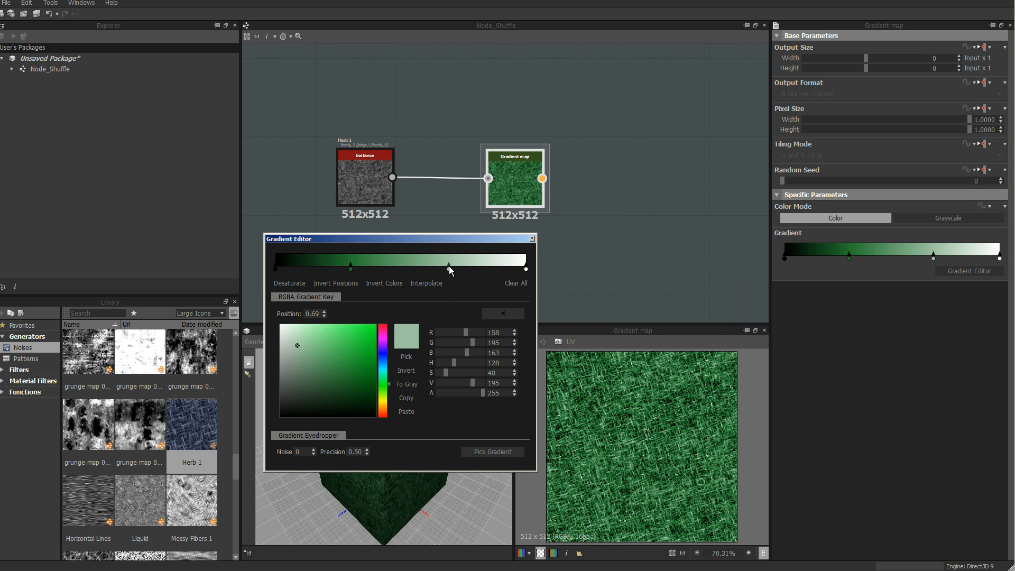
{"action": "left_click", "coordinate": [382, 373]}
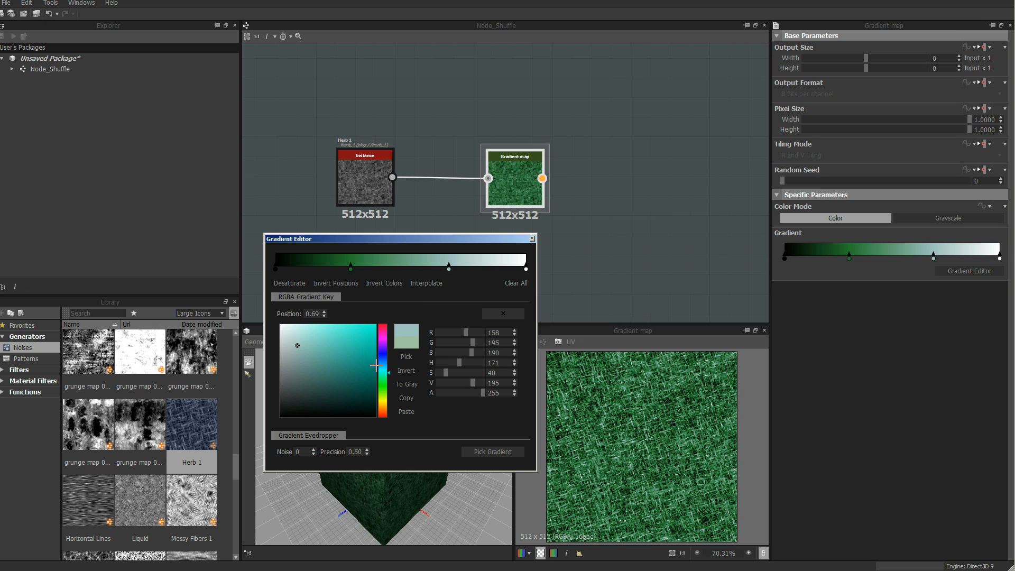
{"action": "left_click", "coordinate": [364, 339]}
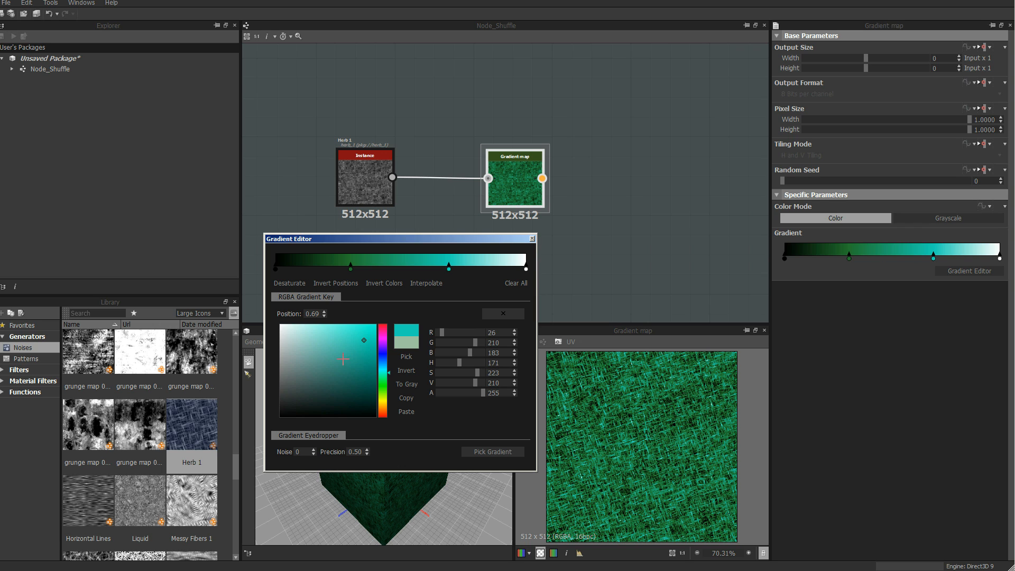
{"action": "left_click", "coordinate": [426, 283]}
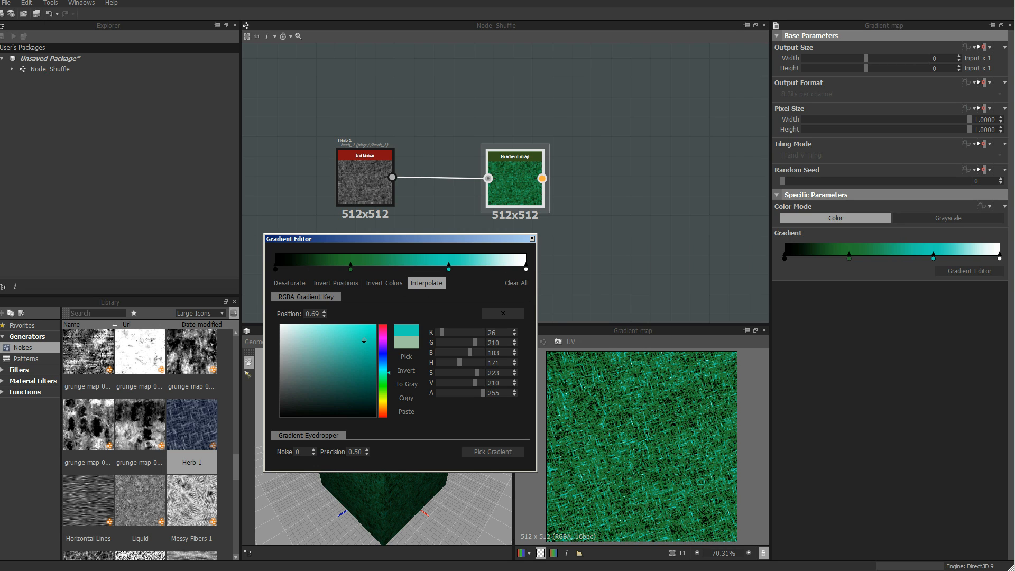
Step: Sample colors from the 2D preview for the gradient key at 0.69, ending on dark green (R 22, G 73, B 29)
{"action": "left_click", "coordinate": [870, 386]}
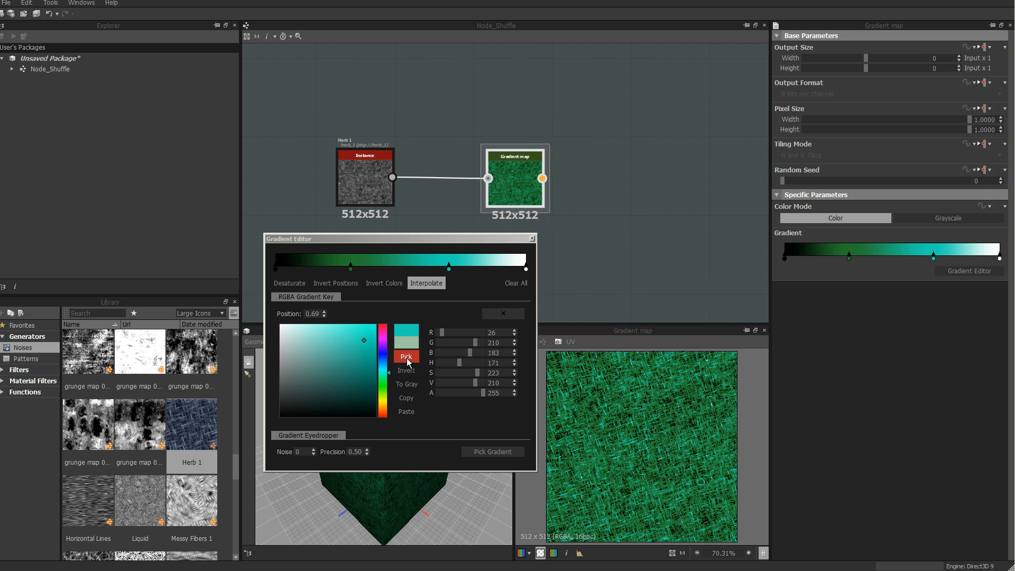
{"action": "left_click", "coordinate": [555, 375]}
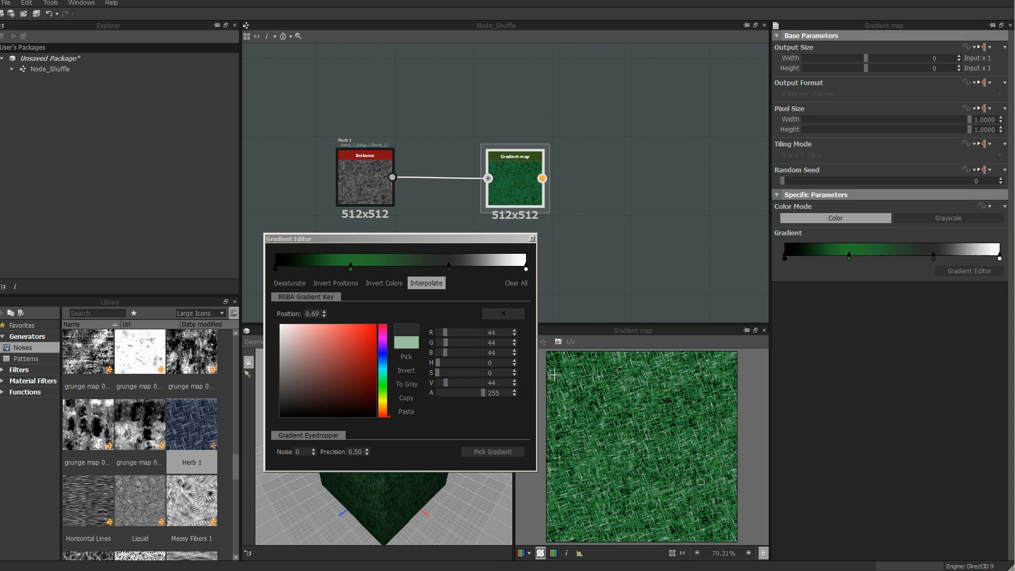
{"action": "left_click", "coordinate": [632, 373]}
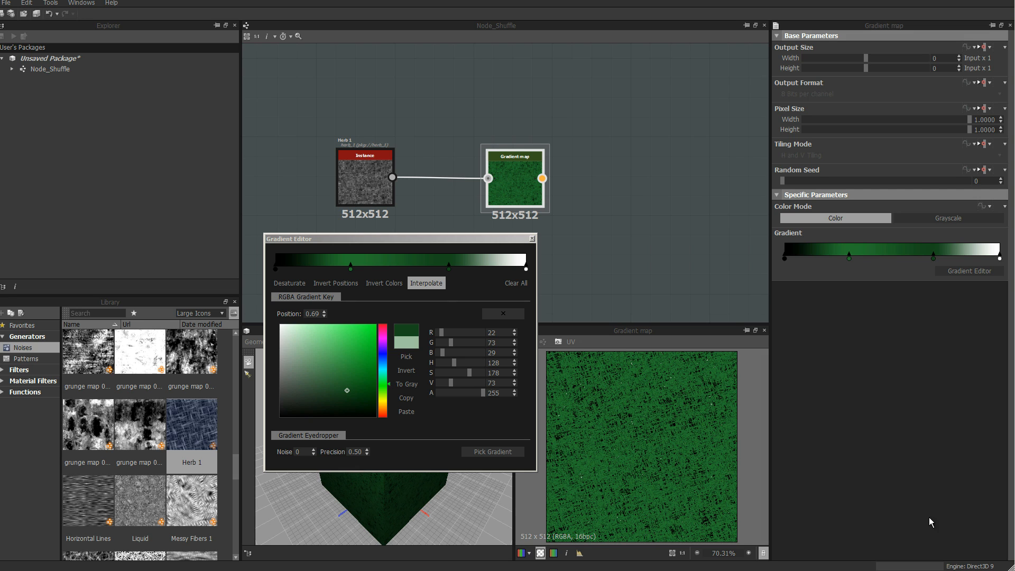
Step: Add an HSL node after the Gradient map node and connect the Gradient map's output to its input
{"action": "left_click", "coordinate": [347, 251]}
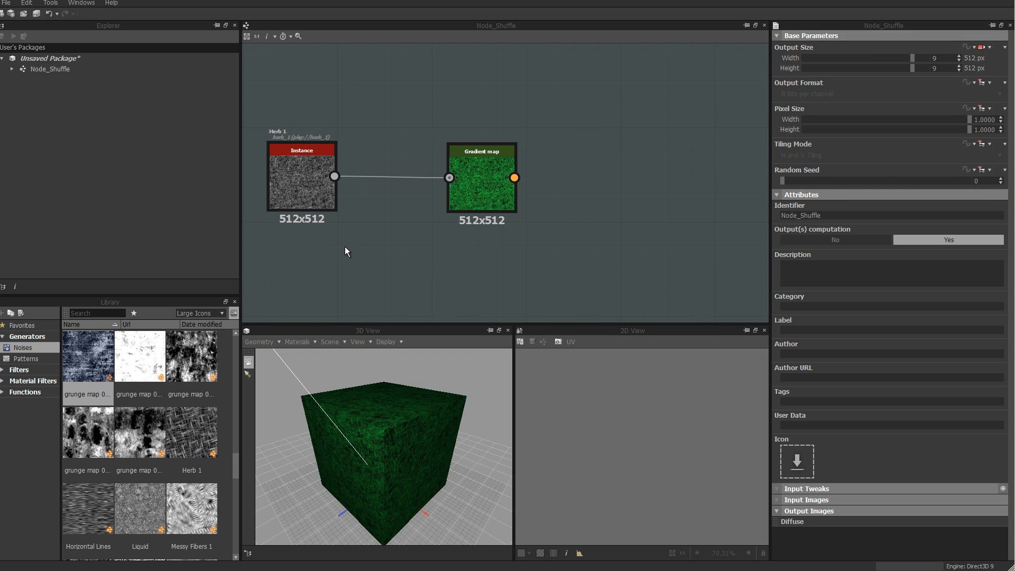
{"action": "left_click", "coordinate": [492, 185]}
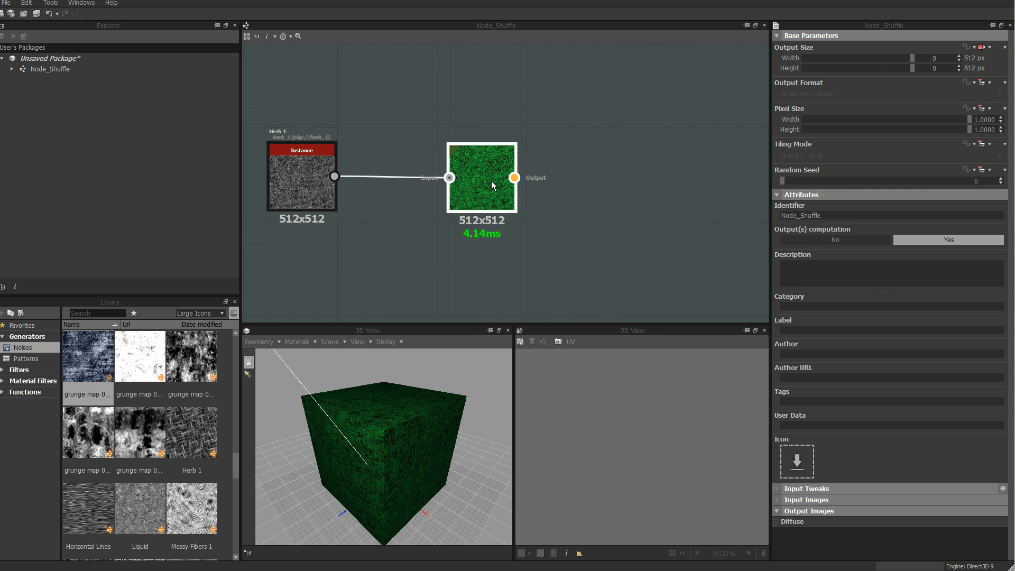
{"action": "right_click", "coordinate": [535, 56]}
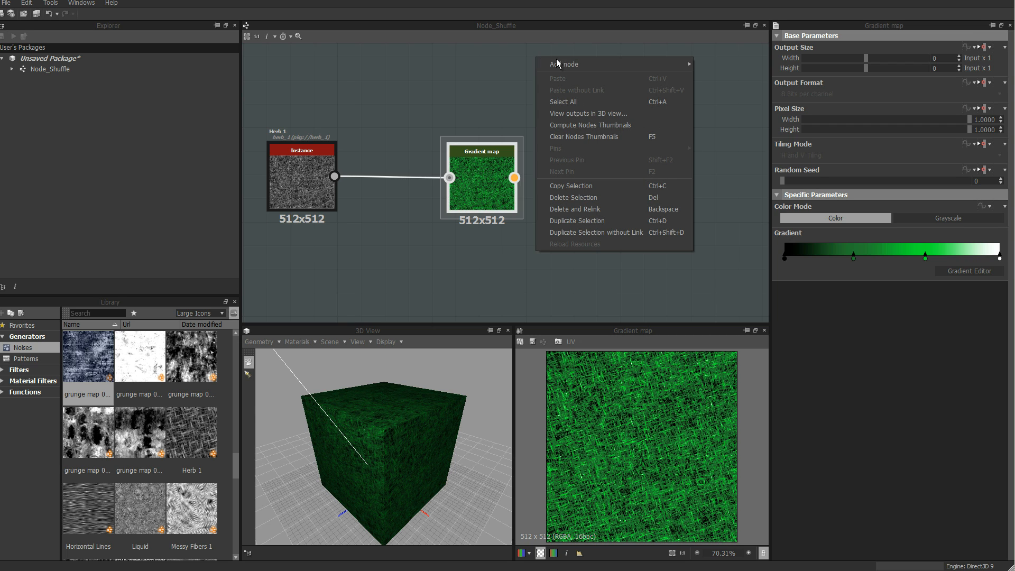
{"action": "mouse_move", "coordinate": [585, 63]}
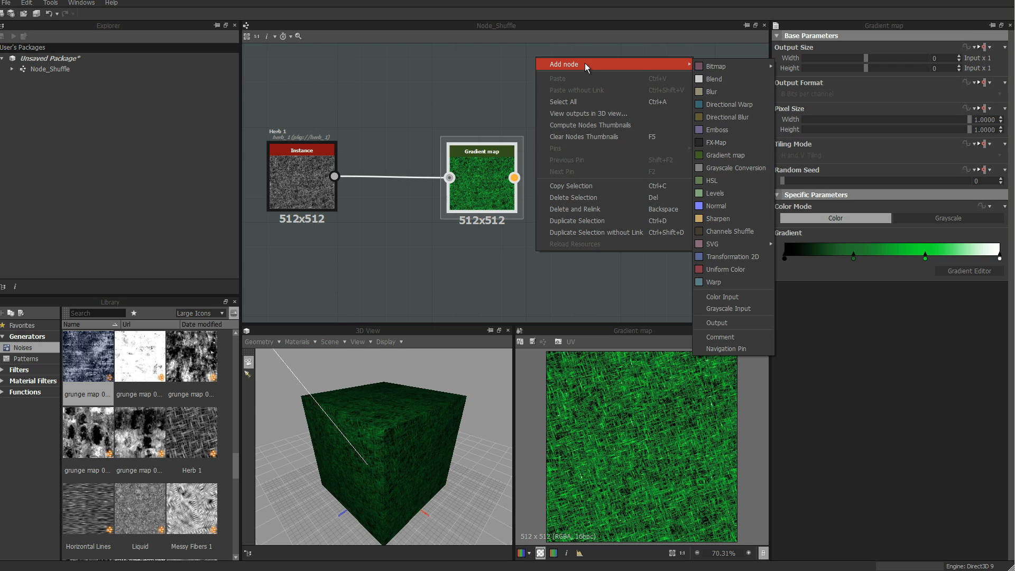
{"action": "left_click", "coordinate": [731, 184]}
{"action": "left_click_drag", "start_coordinate": [580, 190], "coordinate": [617, 189]}
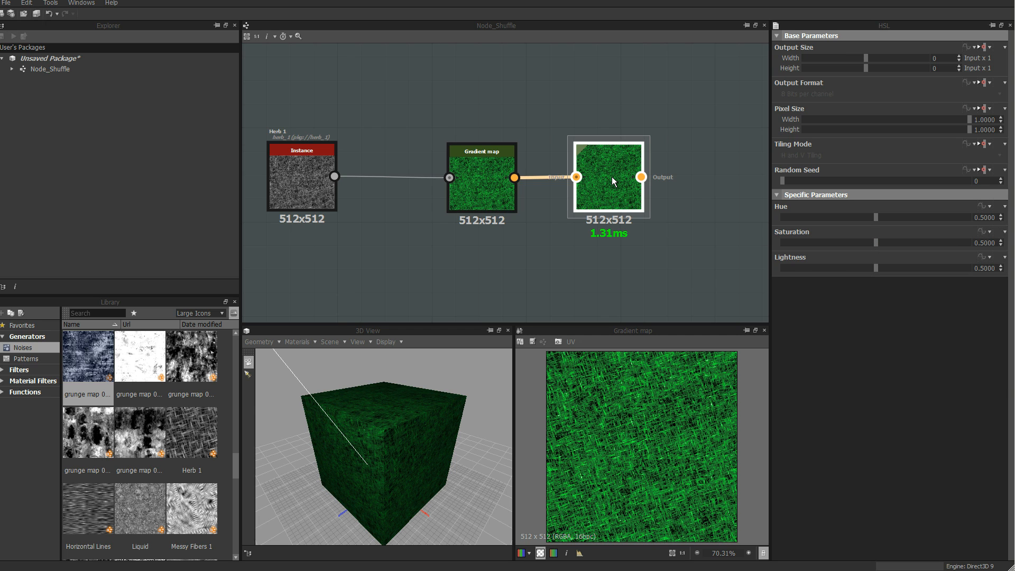
Step: Try the HSL node's saturation at 0.68 and 0.18, return it to 0.5, and set the hue to 0.44
{"action": "left_click", "coordinate": [876, 242]}
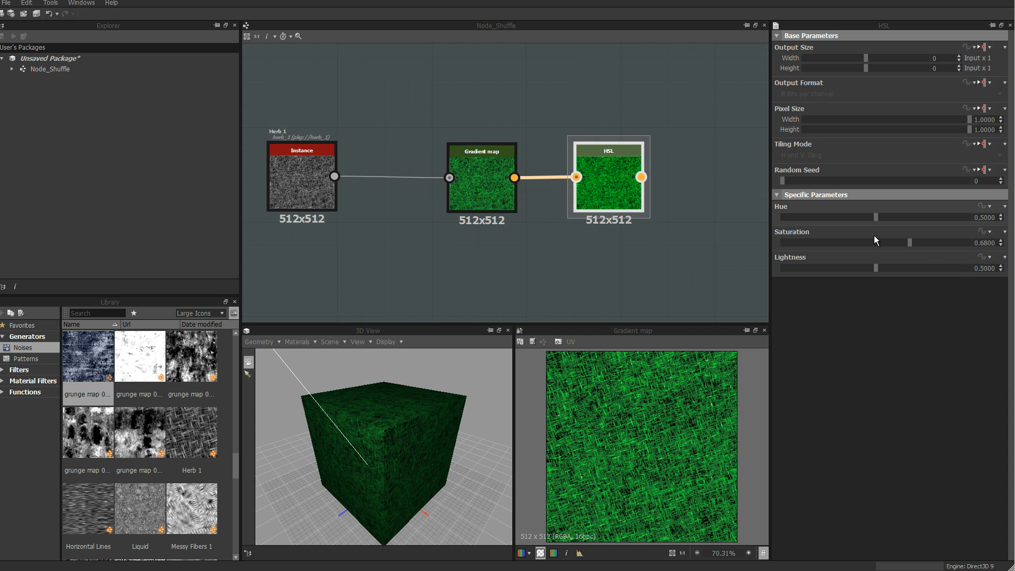
{"action": "left_click_drag", "start_coordinate": [910, 242], "coordinate": [823, 243]}
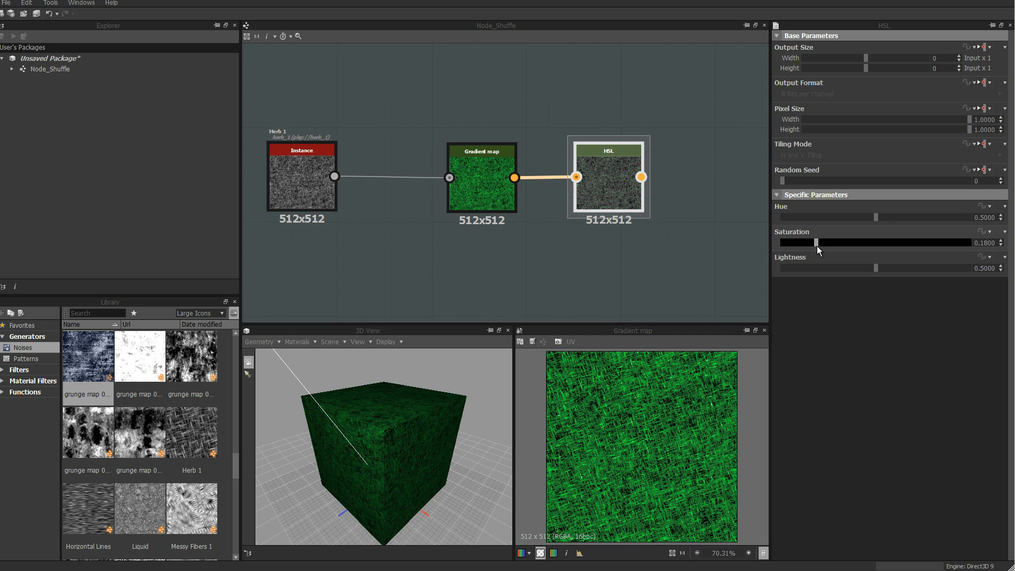
{"action": "double_click", "coordinate": [616, 179]}
{"action": "left_click_drag", "start_coordinate": [815, 242], "coordinate": [877, 268]}
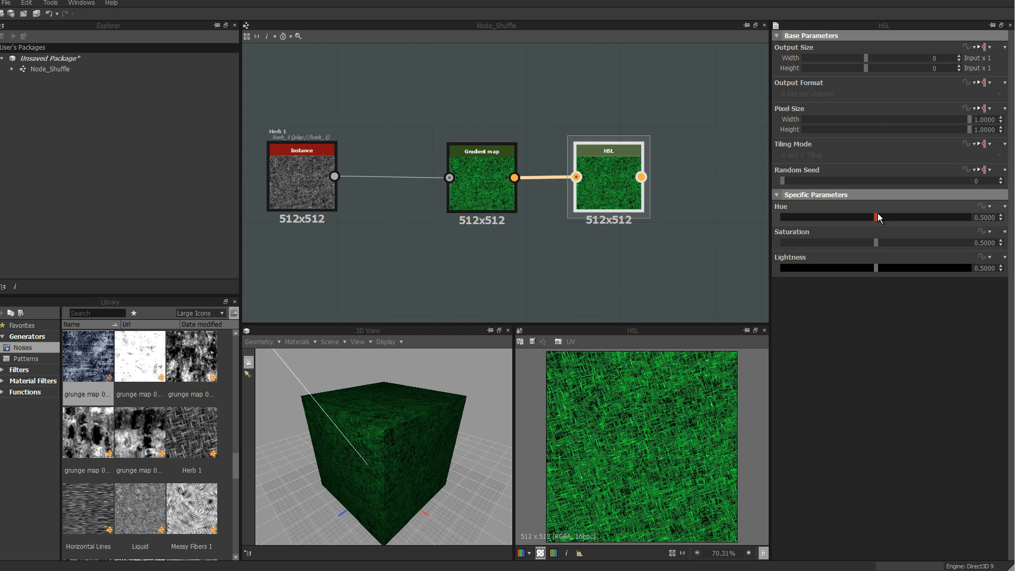
{"action": "left_click_drag", "start_coordinate": [876, 215], "coordinate": [864, 218]}
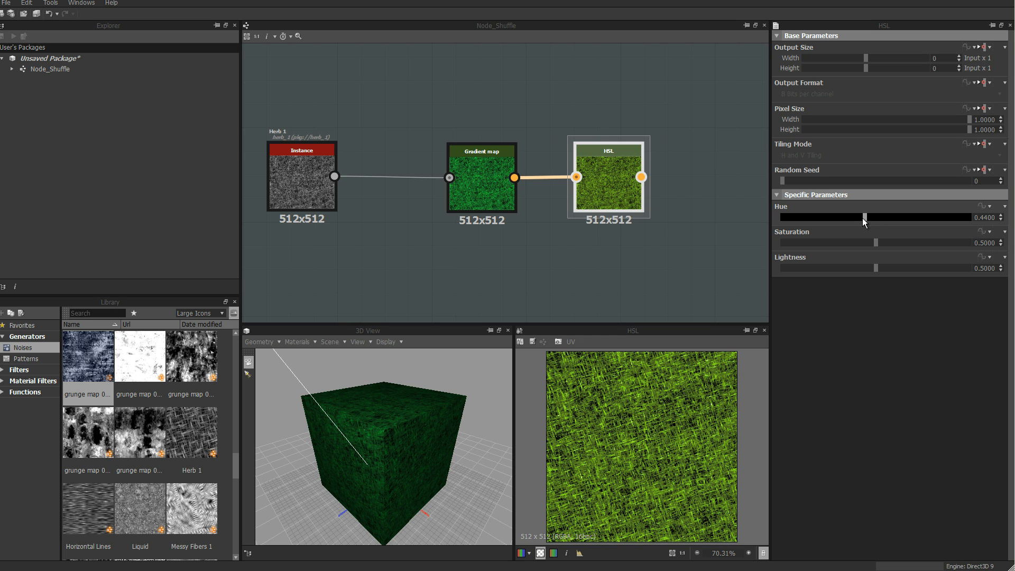
{"action": "scroll", "coordinate": [319, 300], "scroll_direction": "up", "scroll_amount": 1}
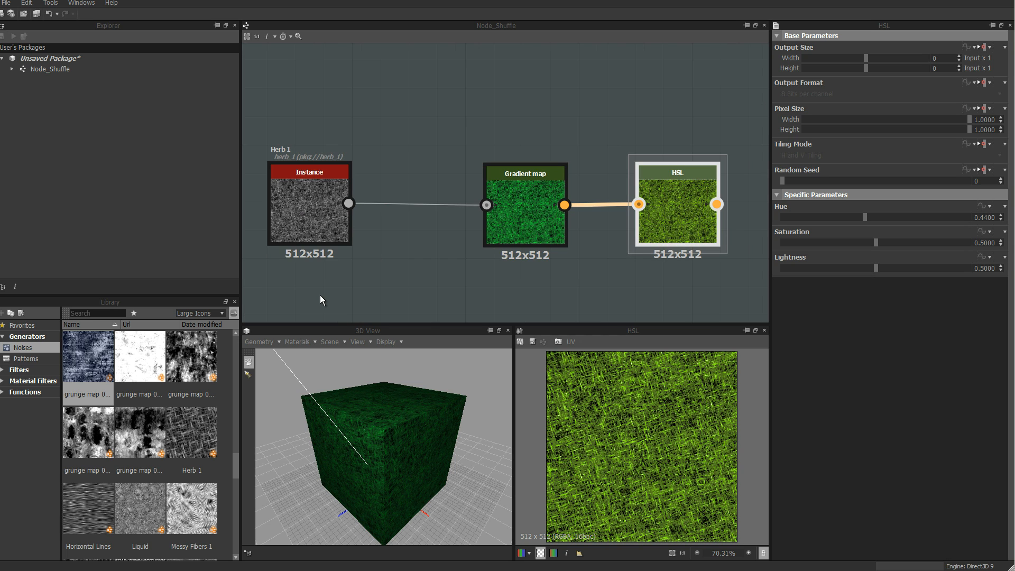
{"action": "left_click_drag", "start_coordinate": [141, 351], "coordinate": [332, 116]}
{"action": "left_click_drag", "start_coordinate": [303, 61], "coordinate": [481, 201]}
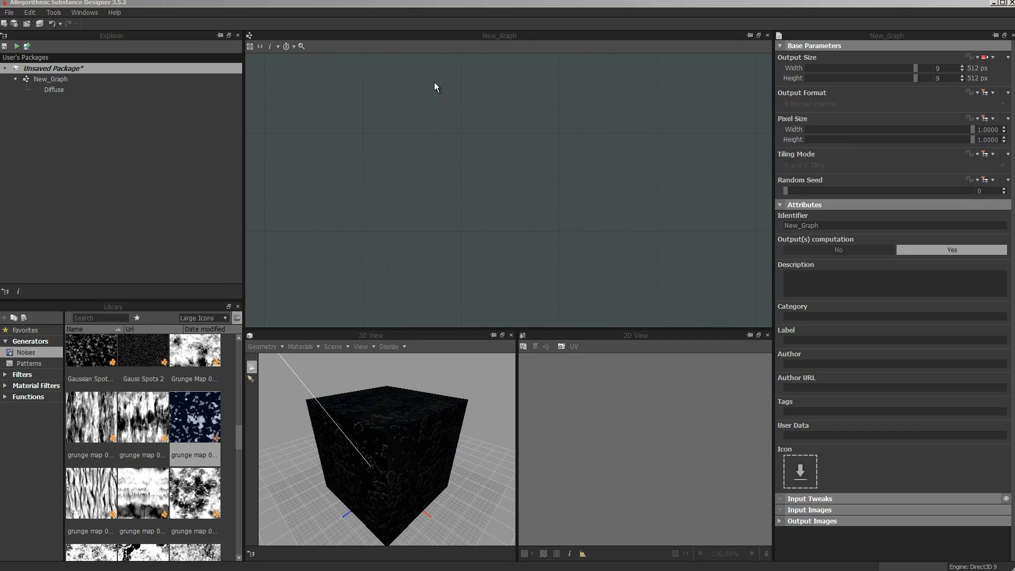
Step: Add an Emboss node to the empty New_Graph and place it near the middle of the graph
{"action": "right_click", "coordinate": [434, 83]}
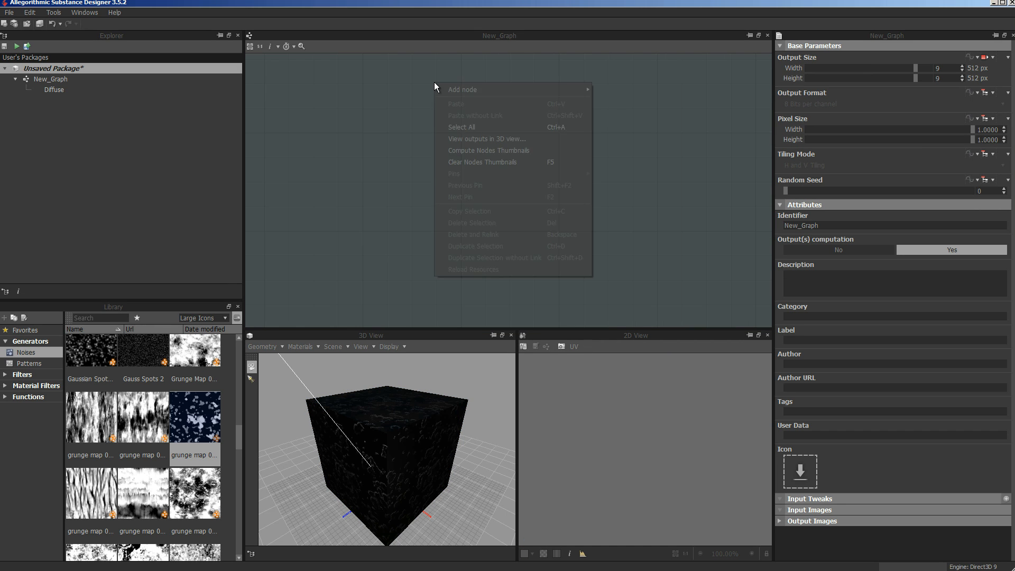
{"action": "mouse_move", "coordinate": [455, 89]}
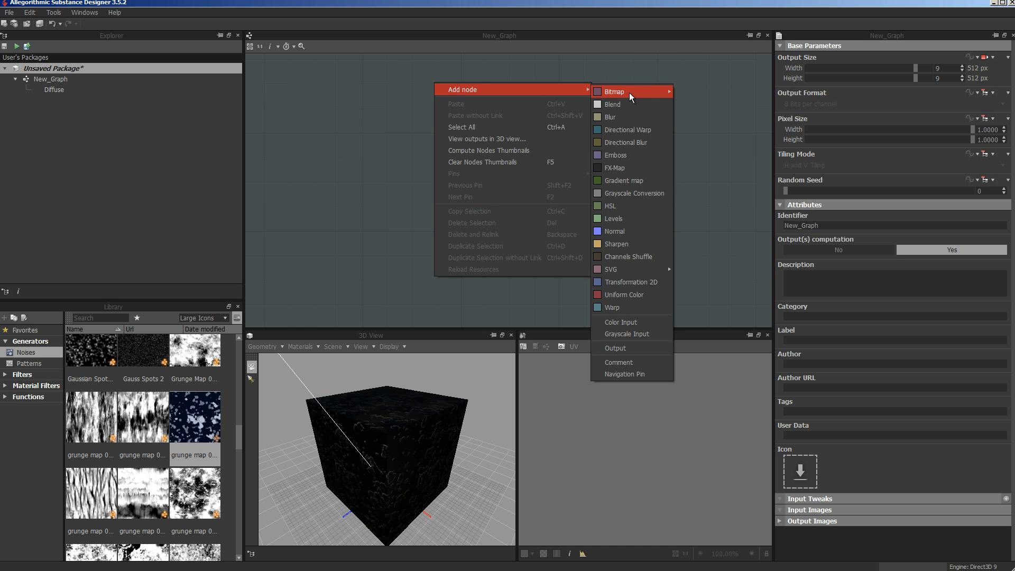
{"action": "left_click", "coordinate": [644, 155]}
{"action": "left_click_drag", "start_coordinate": [424, 77], "coordinate": [579, 194]}
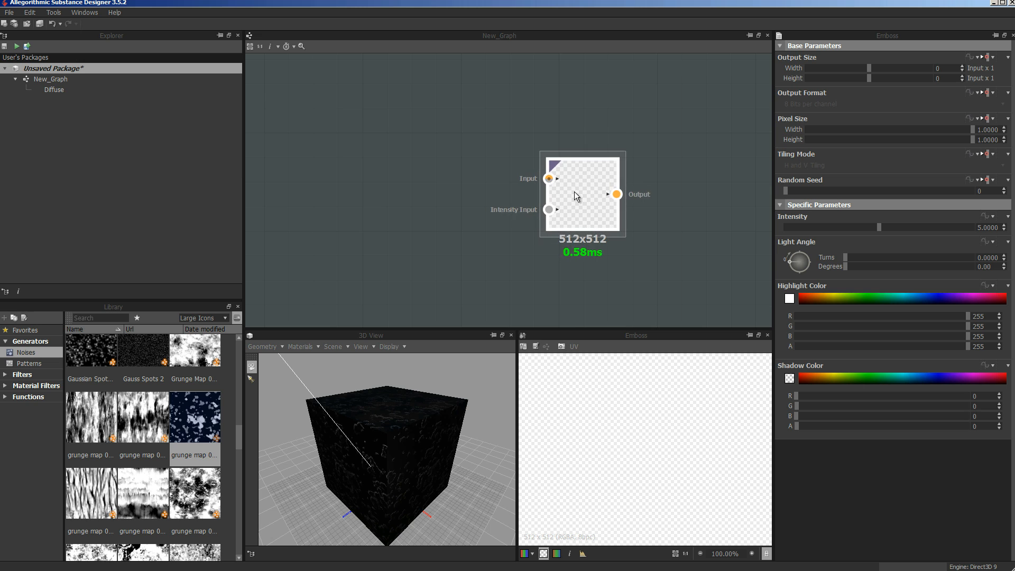
Step: Add a Uniform Color node and connect its output to the Emboss node's color input
{"action": "right_click", "coordinate": [366, 76]}
{"action": "mouse_move", "coordinate": [408, 83]}
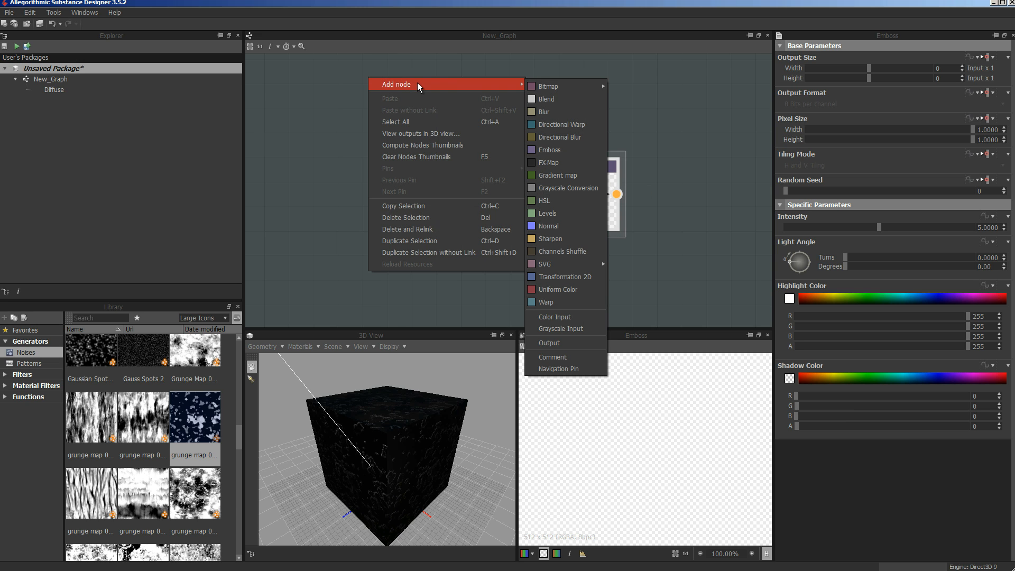
{"action": "left_click", "coordinate": [555, 287]}
{"action": "left_click_drag", "start_coordinate": [381, 96], "coordinate": [547, 180]}
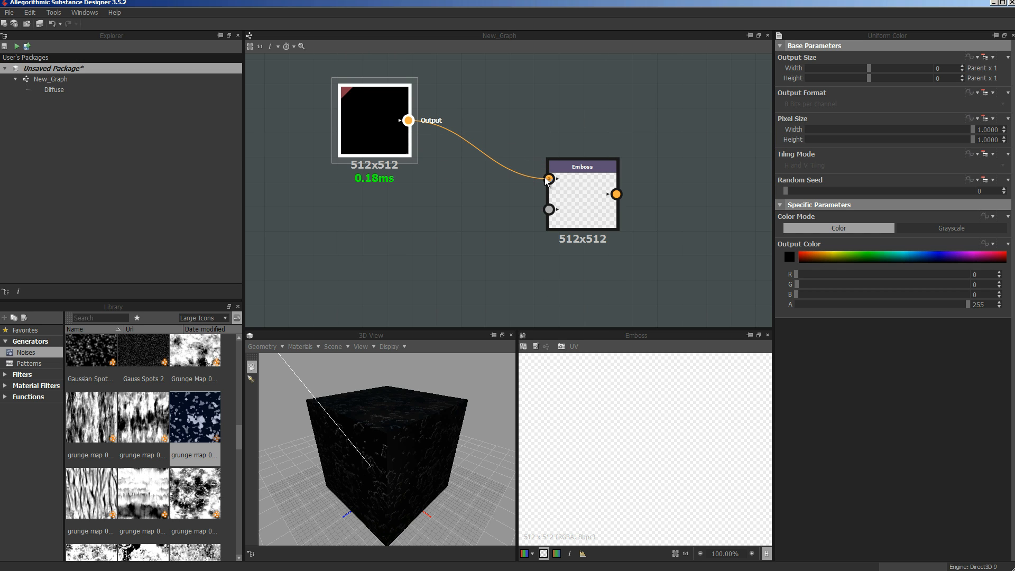
{"action": "left_click", "coordinate": [583, 193]}
Step: Set the Uniform Color node's output color to orange-brown (R 166, G 113, B 0)
{"action": "left_click", "coordinate": [393, 130]}
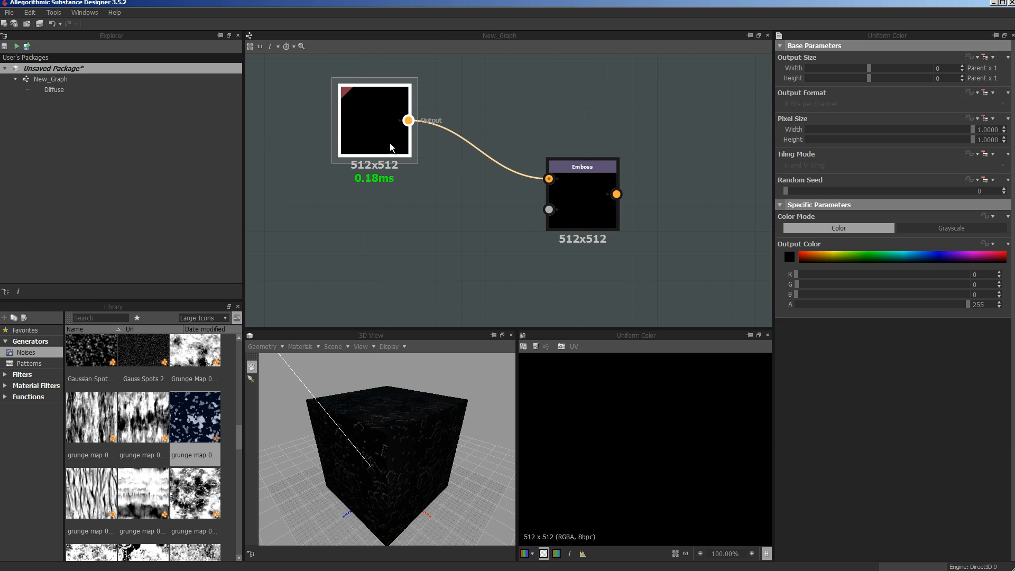
{"action": "left_click", "coordinate": [835, 255]}
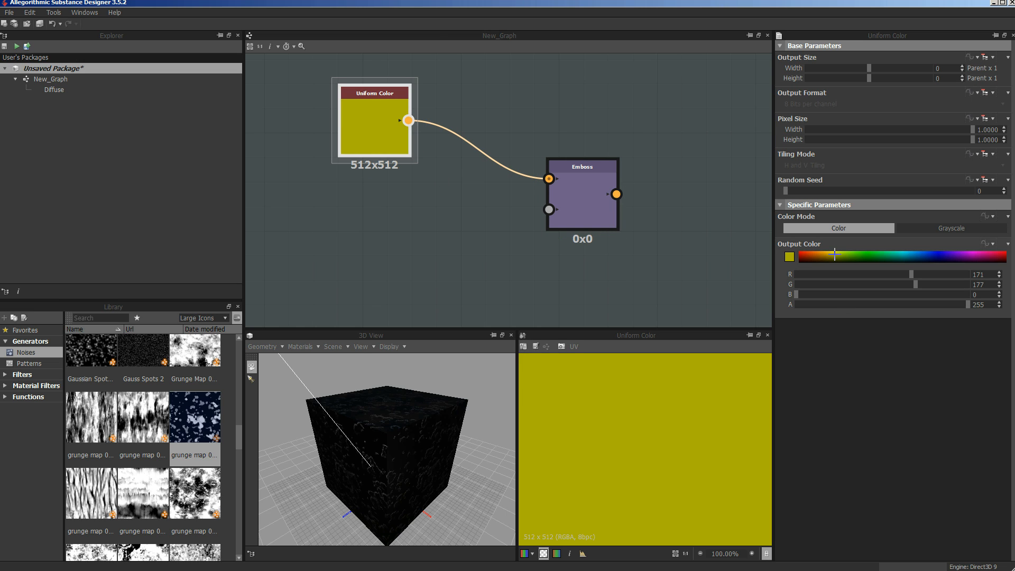
{"action": "left_click", "coordinate": [823, 257]}
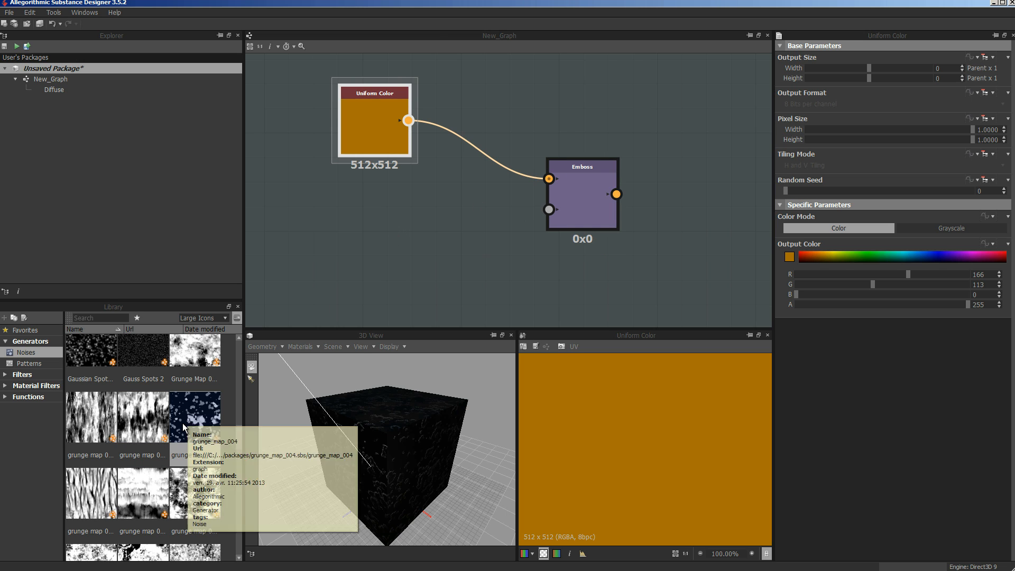
Step: Add the grunge_map_004 noise below Uniform Color, connect it to the Emboss node's Intensity Input, and preview the Emboss result
{"action": "left_click_drag", "start_coordinate": [184, 427], "coordinate": [348, 217]}
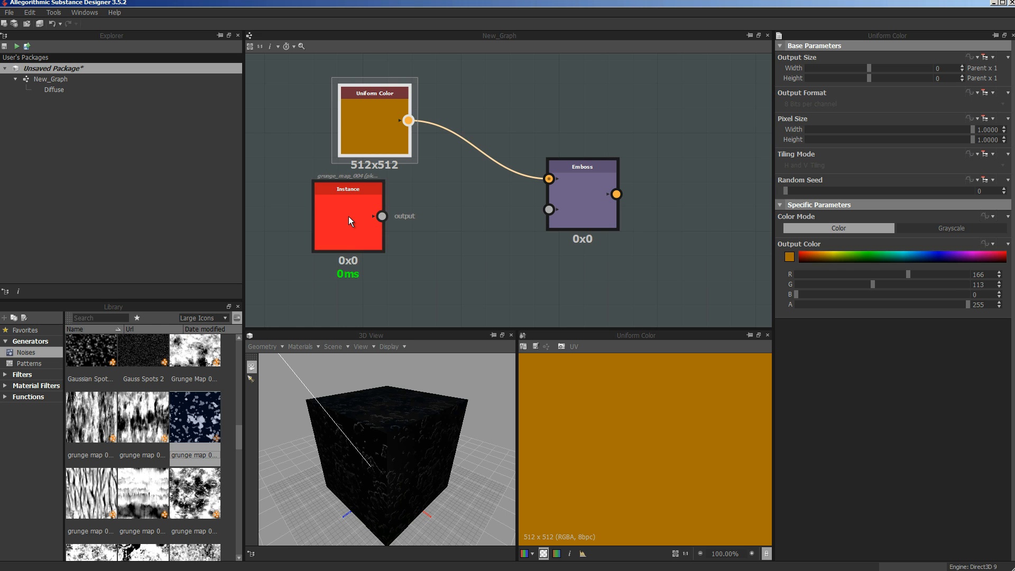
{"action": "left_click", "coordinate": [371, 241]}
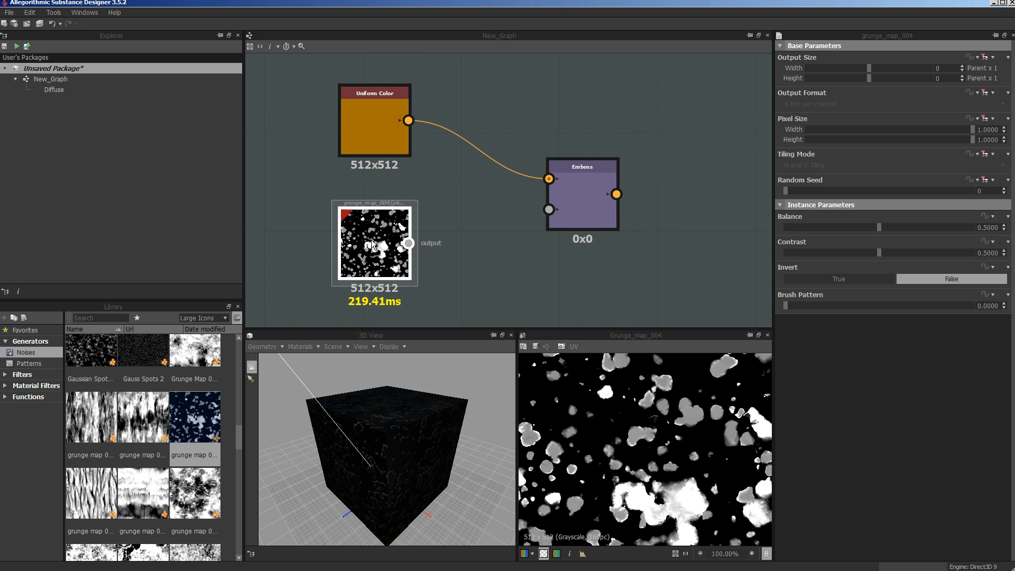
{"action": "left_click_drag", "start_coordinate": [408, 243], "coordinate": [542, 218]}
{"action": "left_click", "coordinate": [585, 204]}
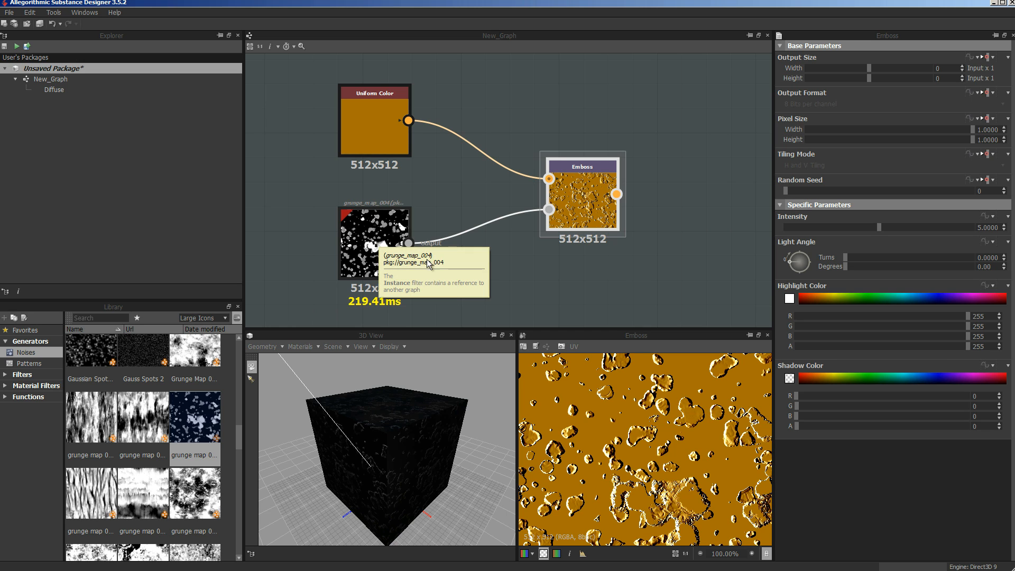
Step: Set the Emboss node's light angle to 0.49 turns and its intensity to 3.64
{"action": "mouse_move", "coordinate": [847, 259]}
{"action": "left_mouse_down"}
{"action": "mouse_move", "coordinate": [902, 250]}
{"action": "mouse_move", "coordinate": [955, 262]}
{"action": "mouse_move", "coordinate": [945, 265]}
{"action": "left_mouse_up"}
{"action": "left_click_drag", "start_coordinate": [880, 225], "coordinate": [806, 249]}
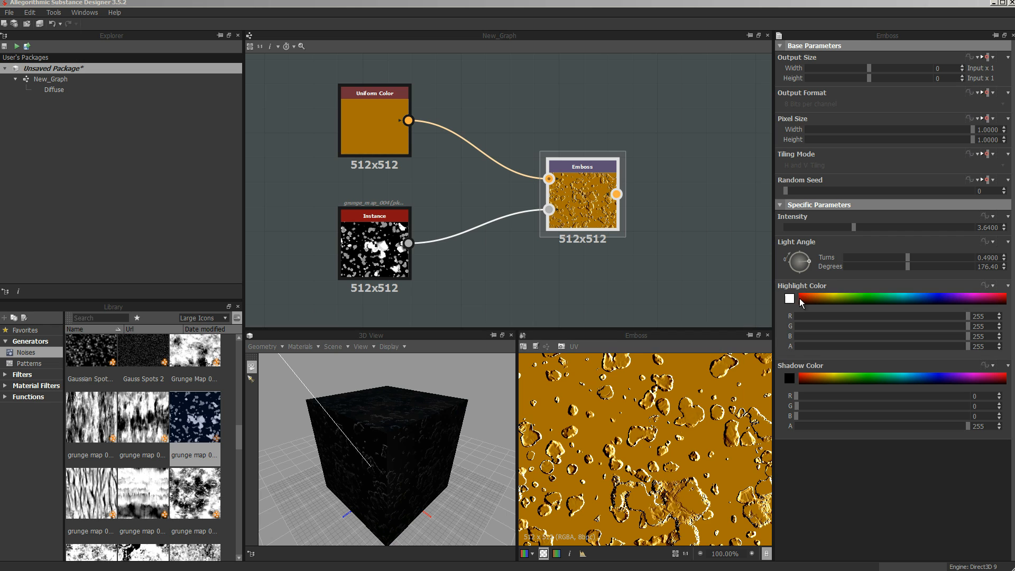
Step: Set the Emboss highlight color to dark red (R 144, G 0, B 16) and the shadow color to pink (R 209, G 11, B 128)
{"action": "left_click_drag", "start_coordinate": [956, 300], "coordinate": [1003, 298]}
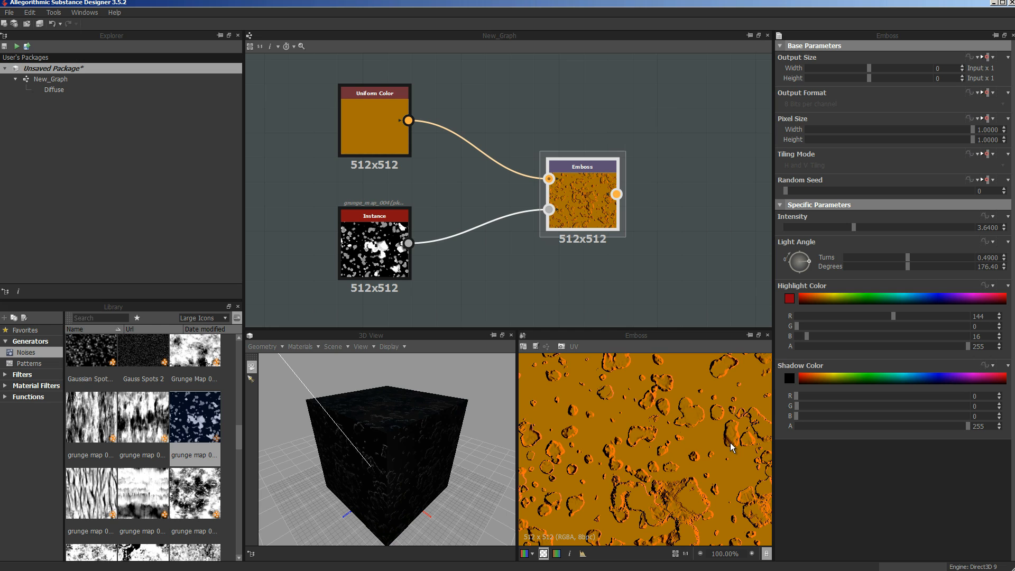
{"action": "left_click", "coordinate": [817, 380]}
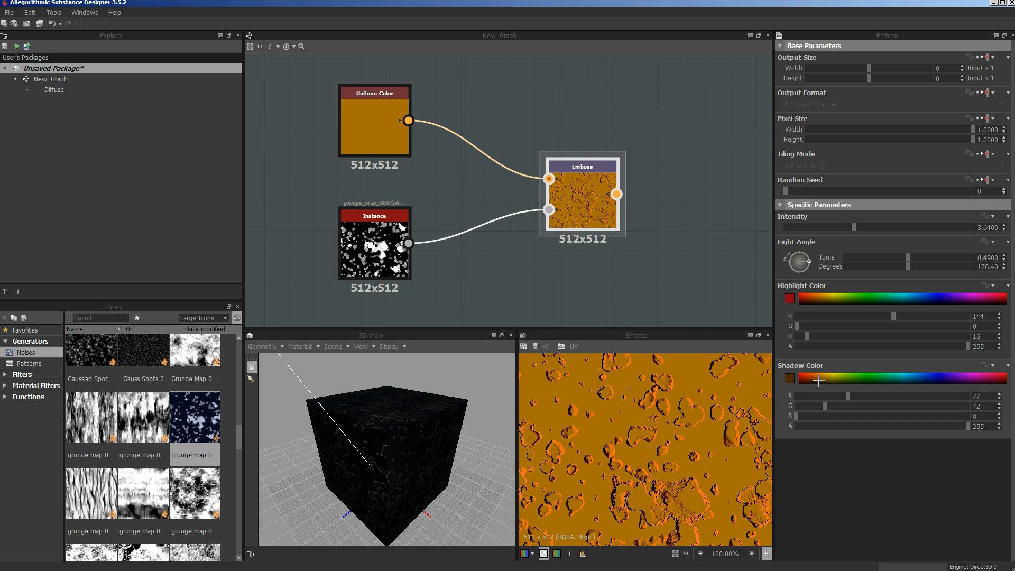
{"action": "left_click", "coordinate": [947, 381]}
{"action": "left_click", "coordinate": [945, 381]}
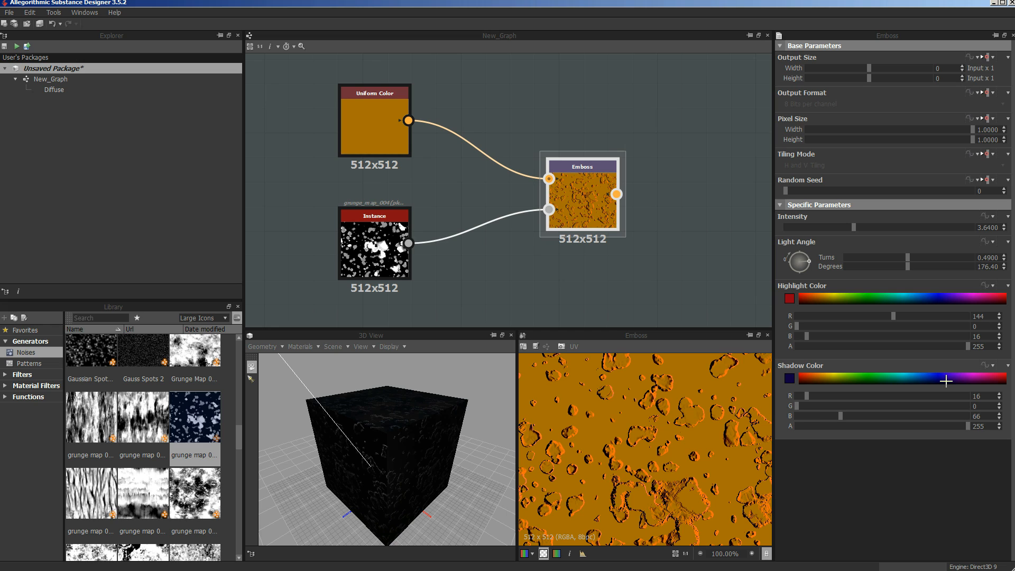
{"action": "left_click", "coordinate": [856, 416]}
{"action": "mouse_move", "coordinate": [871, 416]}
{"action": "left_mouse_down"}
{"action": "mouse_move", "coordinate": [918, 417]}
{"action": "mouse_move", "coordinate": [882, 417]}
{"action": "left_mouse_up"}
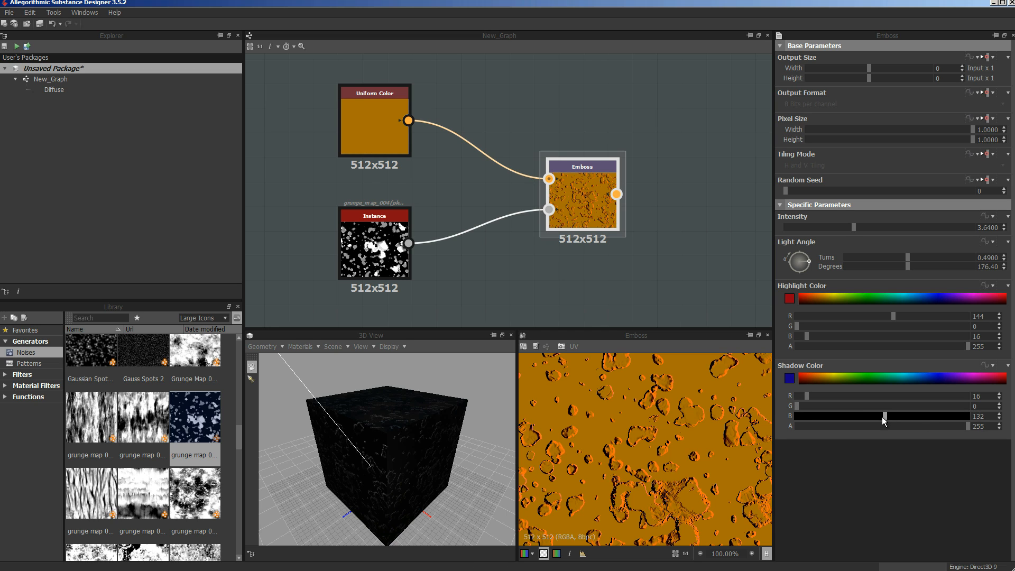
{"action": "left_click_drag", "start_coordinate": [806, 396], "coordinate": [937, 398]}
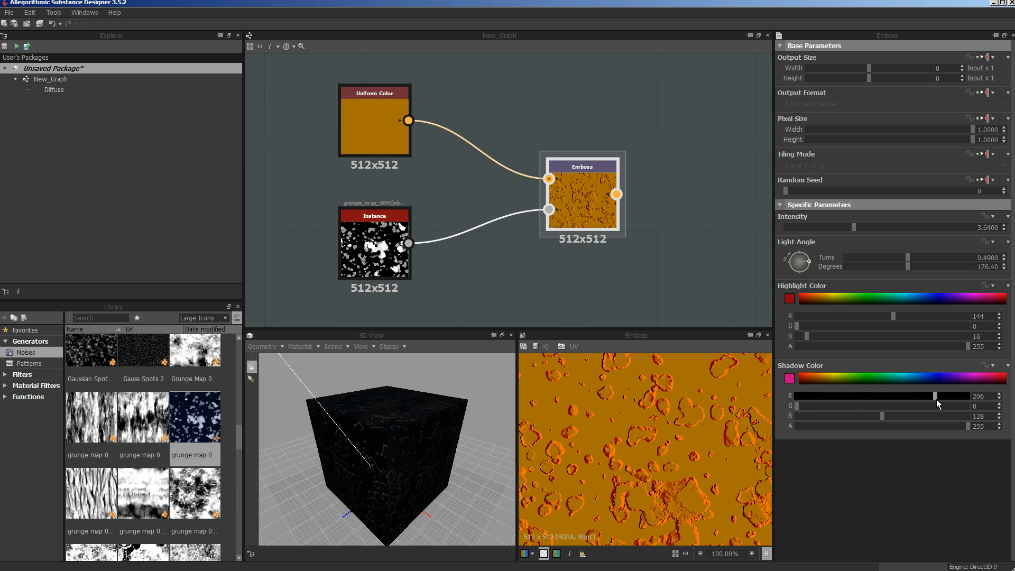
{"action": "mouse_move", "coordinate": [797, 406]}
{"action": "left_mouse_down"}
{"action": "mouse_move", "coordinate": [959, 406]}
{"action": "mouse_move", "coordinate": [804, 406]}
{"action": "left_mouse_up"}
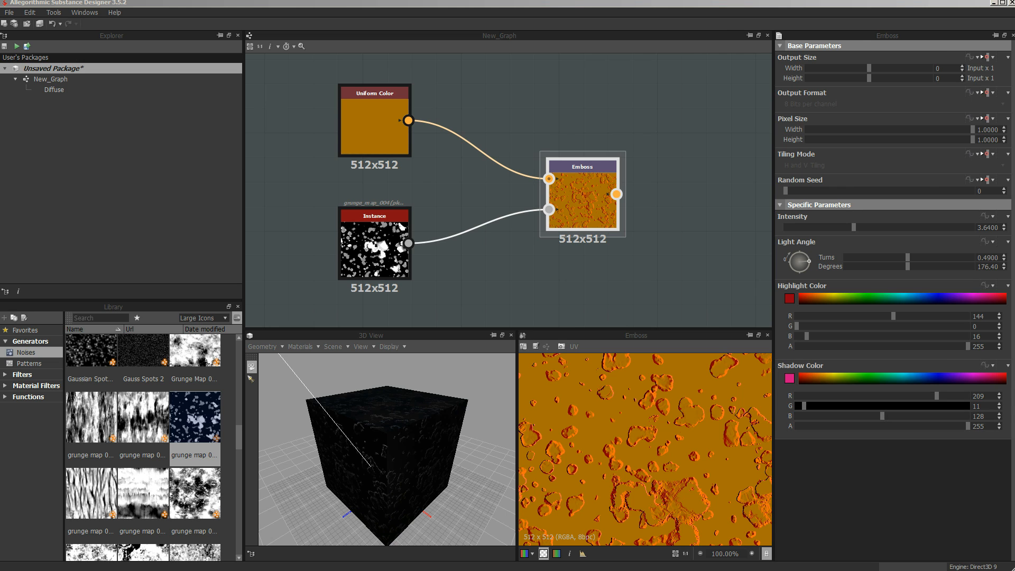
Step: Add another Output node beside the Diffuse output node
{"action": "left_click", "coordinate": [538, 202]}
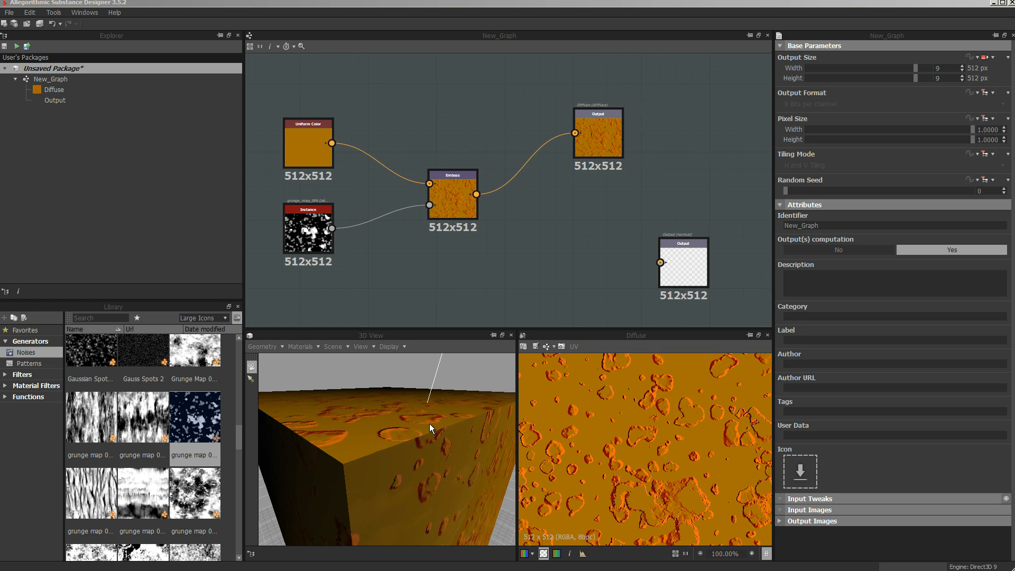
{"action": "left_click", "coordinate": [600, 138]}
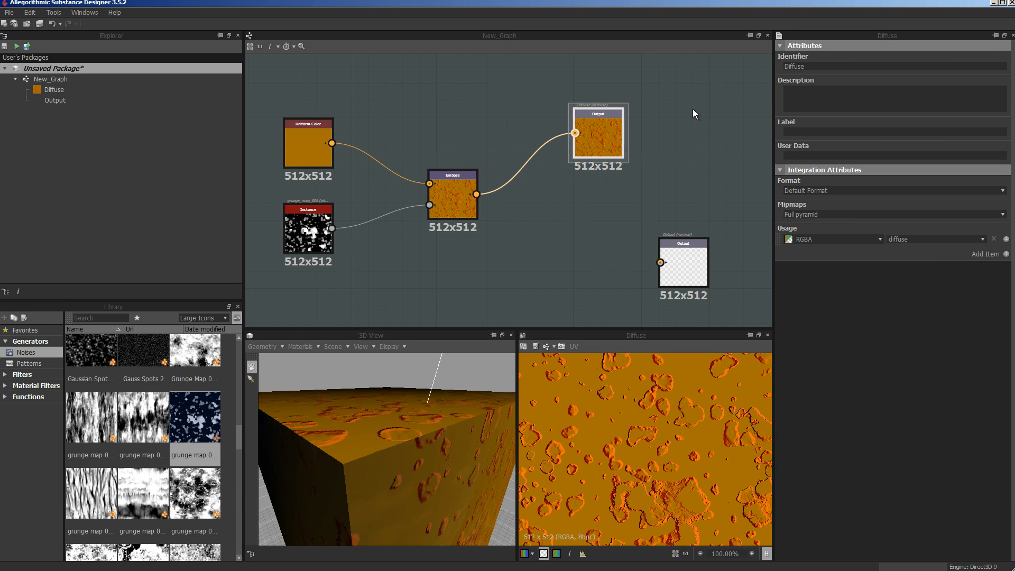
{"action": "right_click", "coordinate": [669, 93]}
{"action": "mouse_move", "coordinate": [716, 99]}
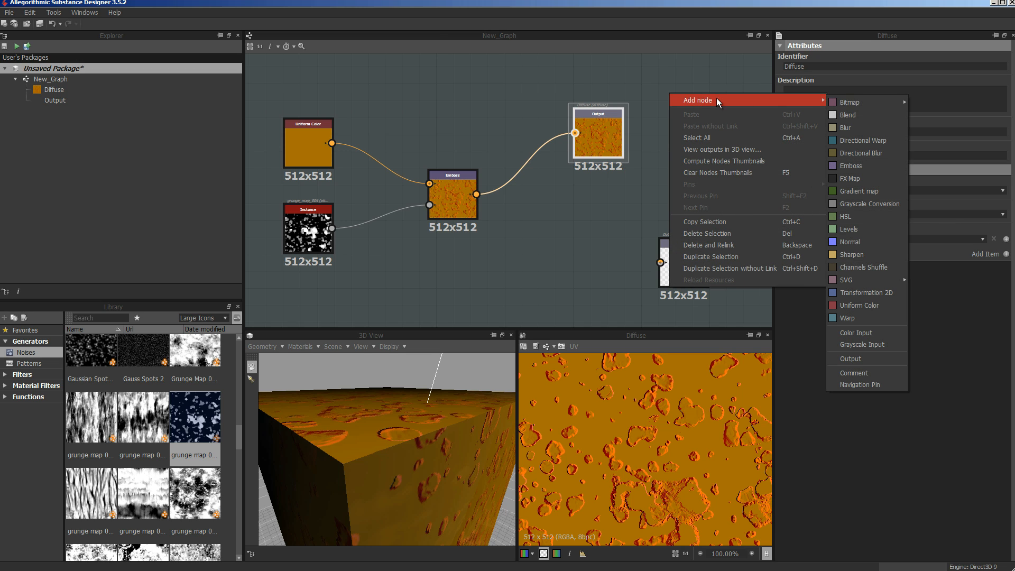
{"action": "mouse_move", "coordinate": [854, 106]}
{"action": "left_click", "coordinate": [852, 361]}
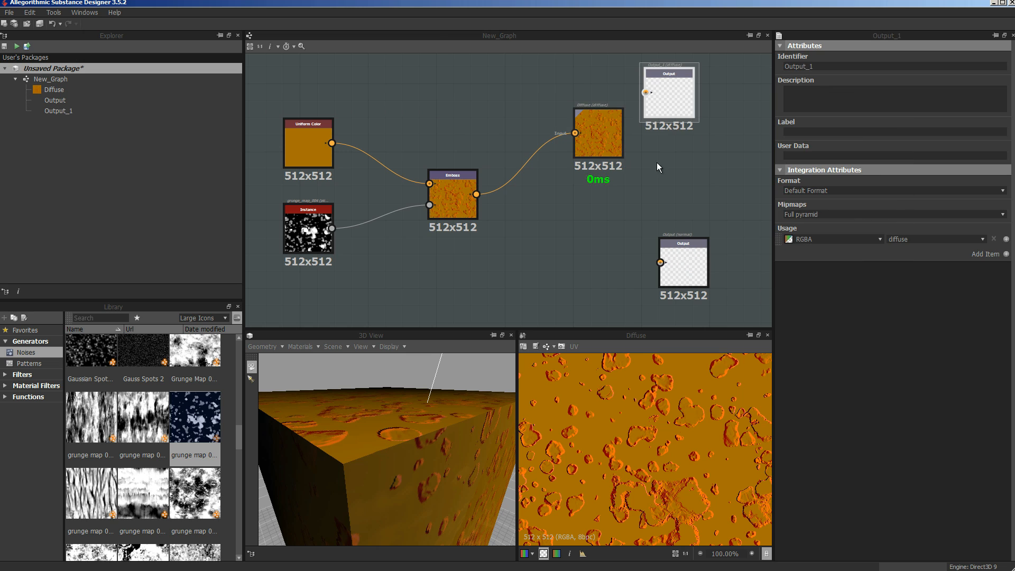
Step: Delete the old unconnected normal Output node and move the new Output node below the Diffuse output
{"action": "left_click", "coordinate": [693, 271]}
{"action": "key", "text": "Delete"}
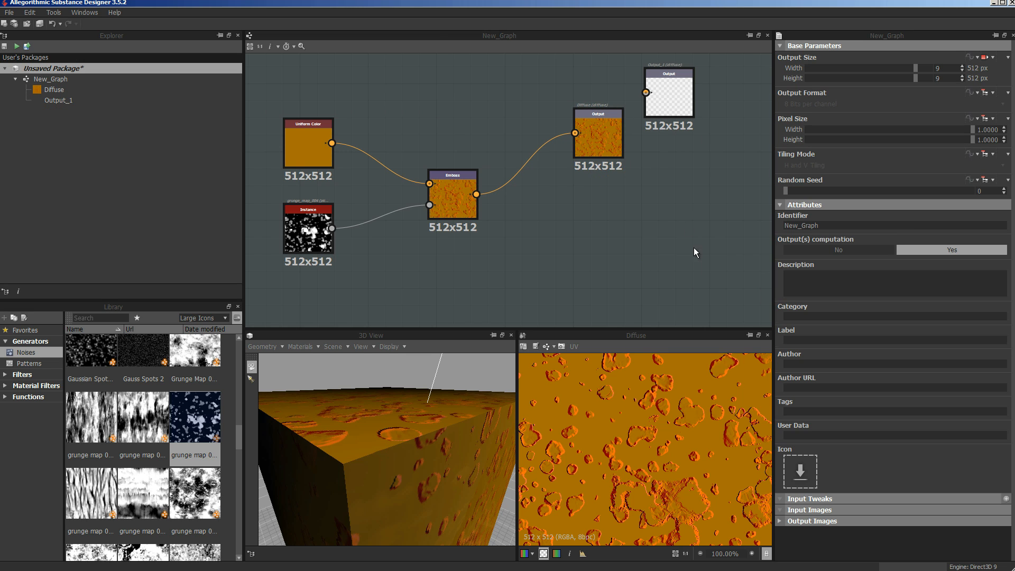
{"action": "left_click_drag", "start_coordinate": [674, 96], "coordinate": [655, 245]}
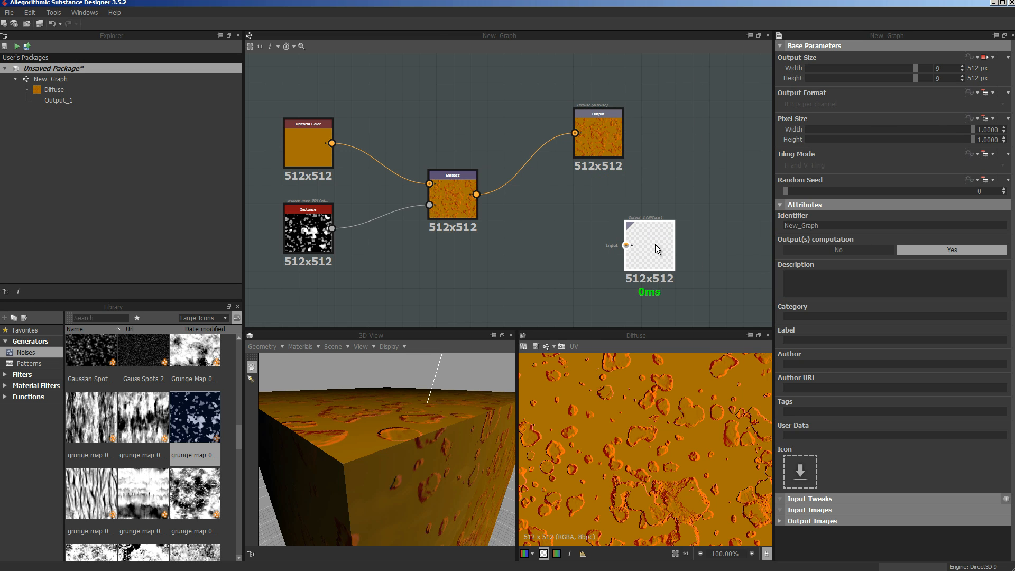
Step: Set the usage of the new Output node below the Diffuse output to normal
{"action": "left_click", "coordinate": [655, 245]}
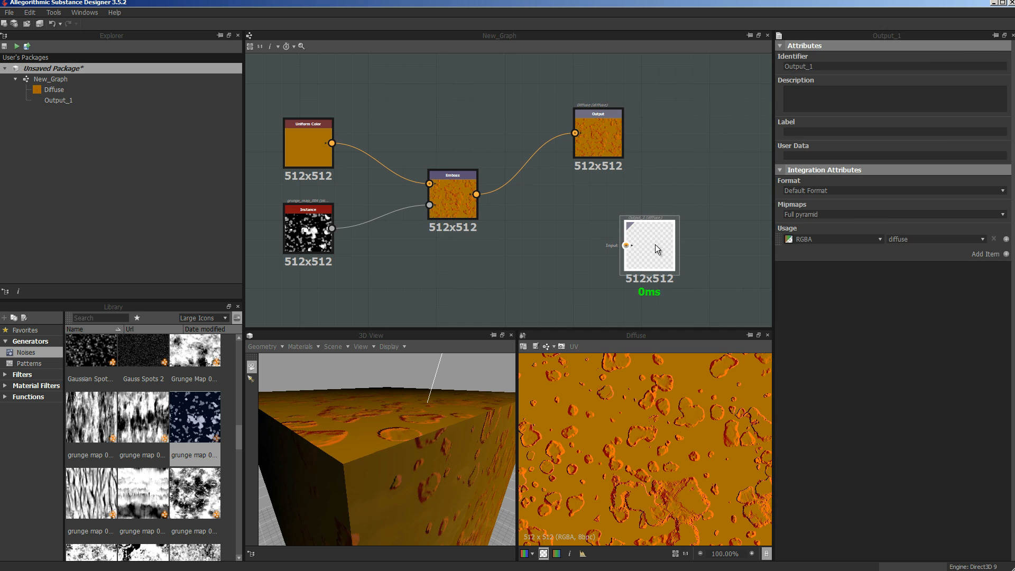
{"action": "left_click", "coordinate": [982, 239]}
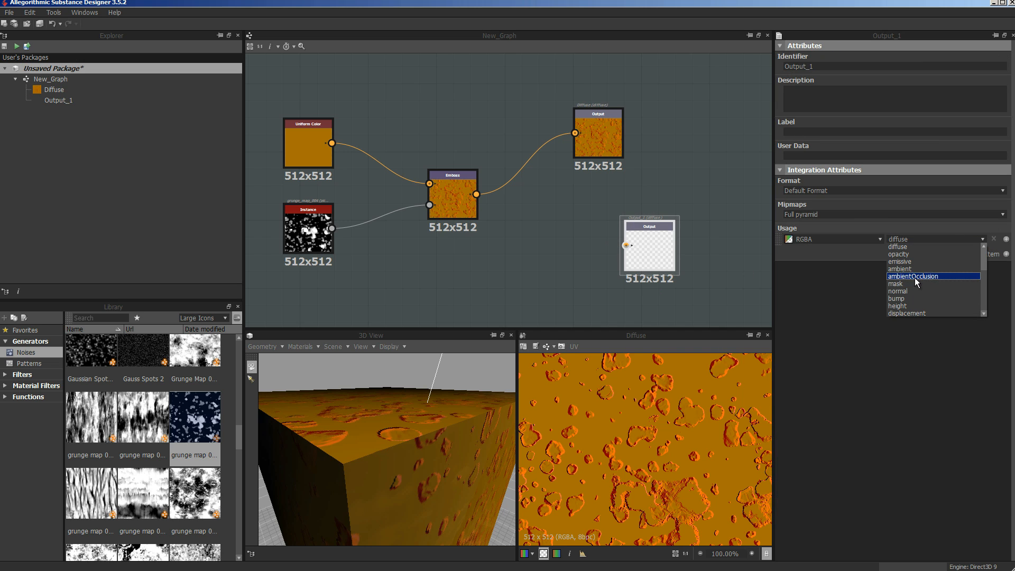
{"action": "left_click", "coordinate": [913, 295]}
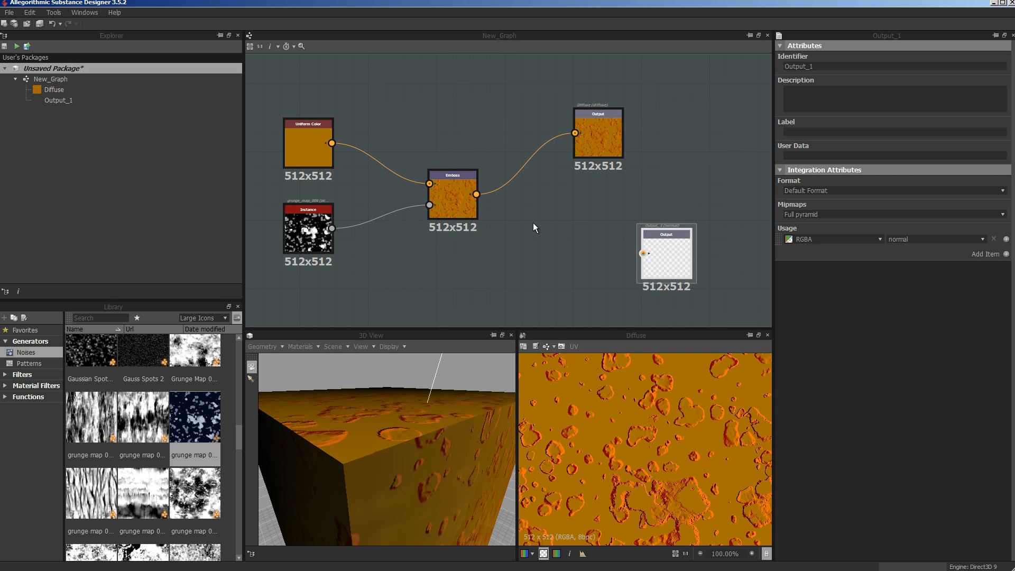
Step: Add a Normal node beside the normal Output node and connect its output to that Output node
{"action": "right_click", "coordinate": [469, 68]}
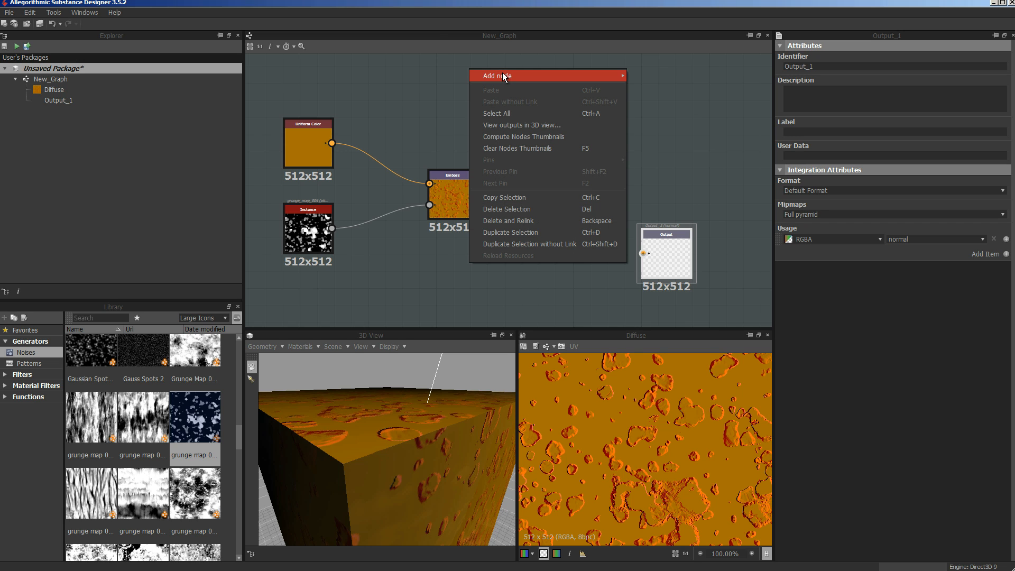
{"action": "mouse_move", "coordinate": [580, 76]}
{"action": "mouse_move", "coordinate": [666, 80]}
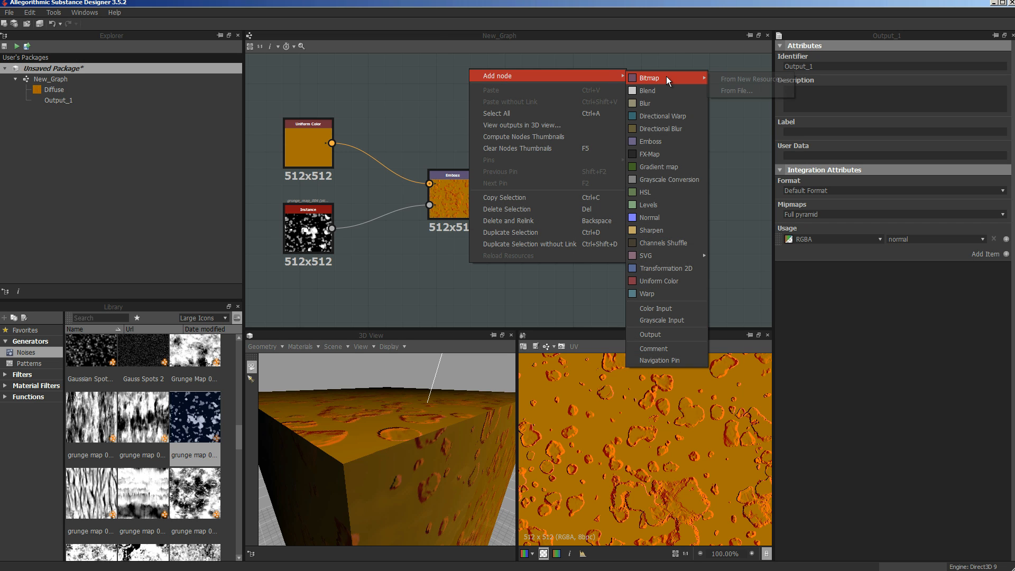
{"action": "left_click", "coordinate": [675, 217]}
{"action": "left_click_drag", "start_coordinate": [466, 74], "coordinate": [572, 249]}
{"action": "left_click_drag", "start_coordinate": [662, 263], "coordinate": [720, 256]}
{"action": "left_click_drag", "start_coordinate": [579, 251], "coordinate": [631, 253]}
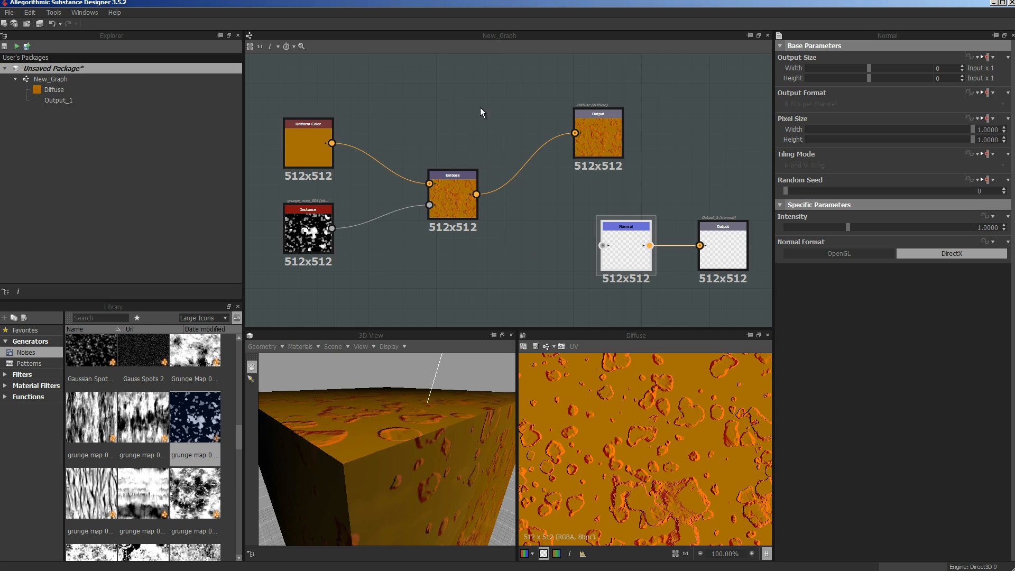
Step: Add a Grayscale Conversion node between the Emboss and Normal nodes, preview it, and connect it to both
{"action": "right_click", "coordinate": [467, 73]}
{"action": "mouse_move", "coordinate": [523, 79]}
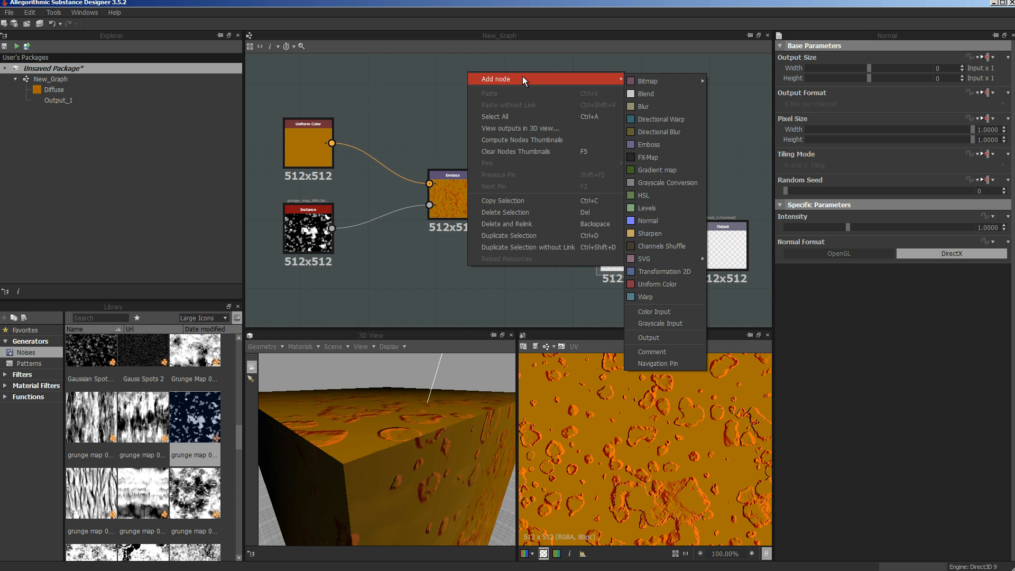
{"action": "left_click", "coordinate": [678, 184]}
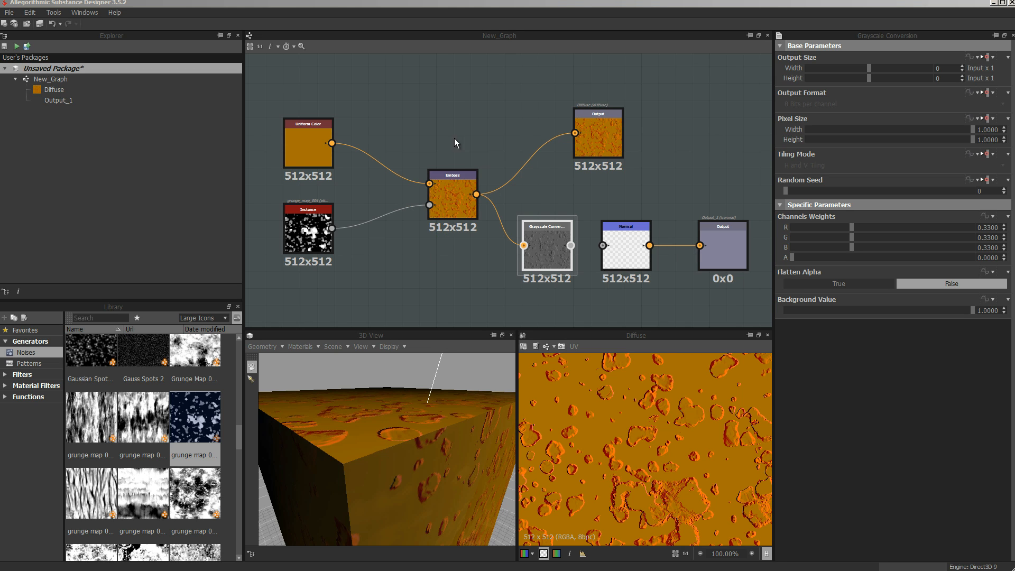
{"action": "double_click", "coordinate": [551, 242]}
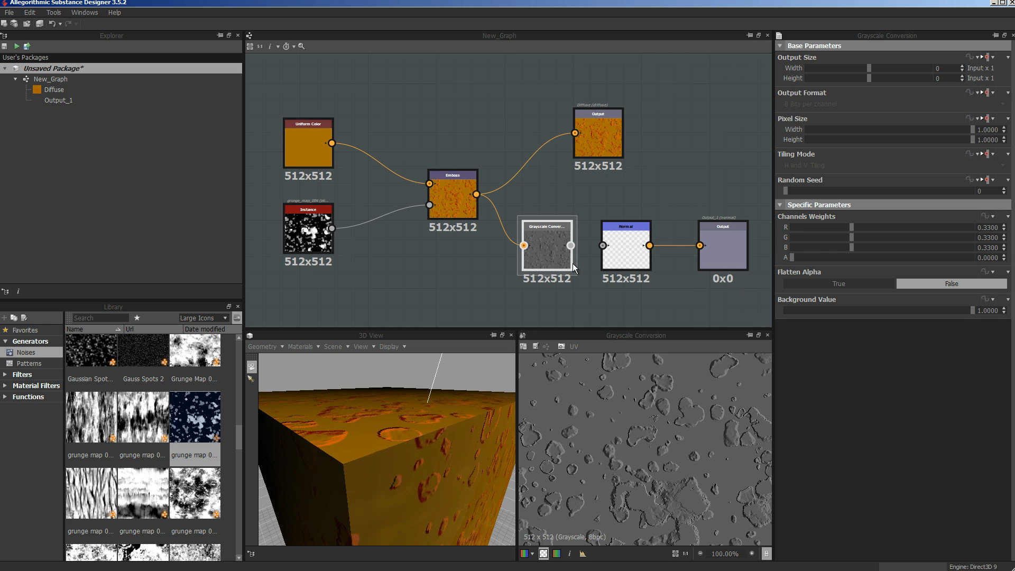
{"action": "left_click_drag", "start_coordinate": [600, 247], "coordinate": [601, 246]}
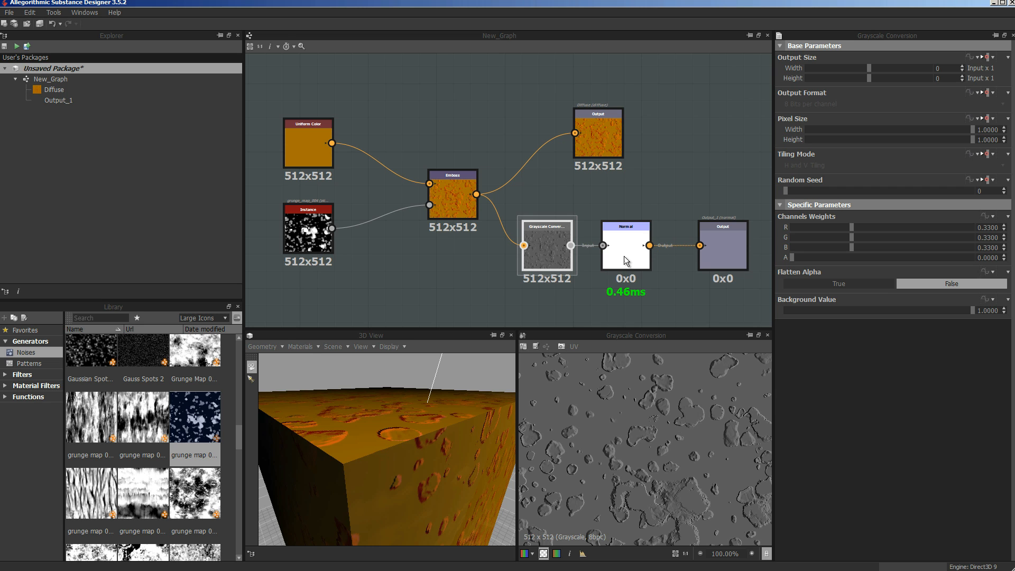
Step: Preview the Normal node and its Output node, and assign that output to the Normal channel of the 3D model
{"action": "double_click", "coordinate": [624, 255]}
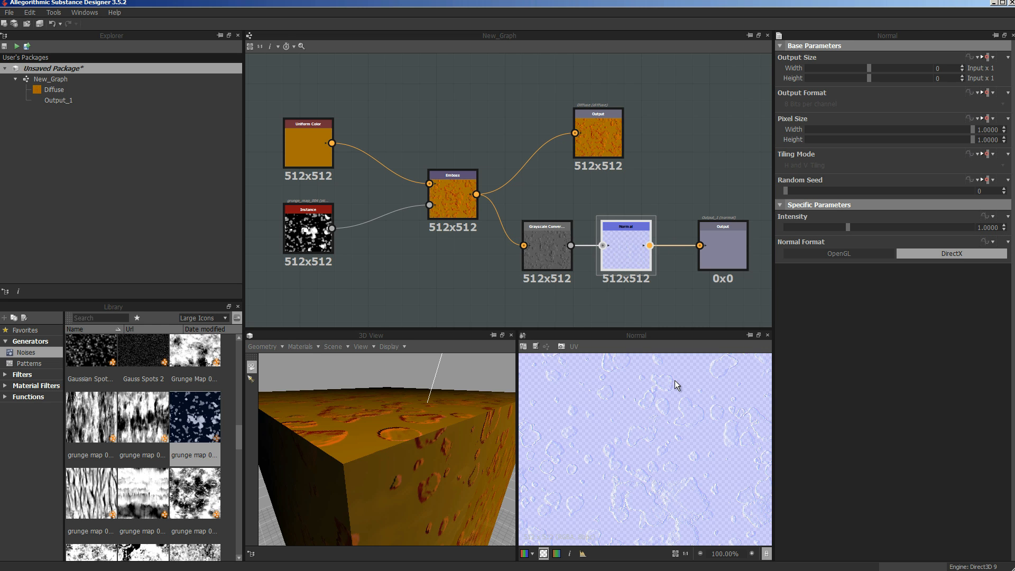
{"action": "double_click", "coordinate": [728, 242]}
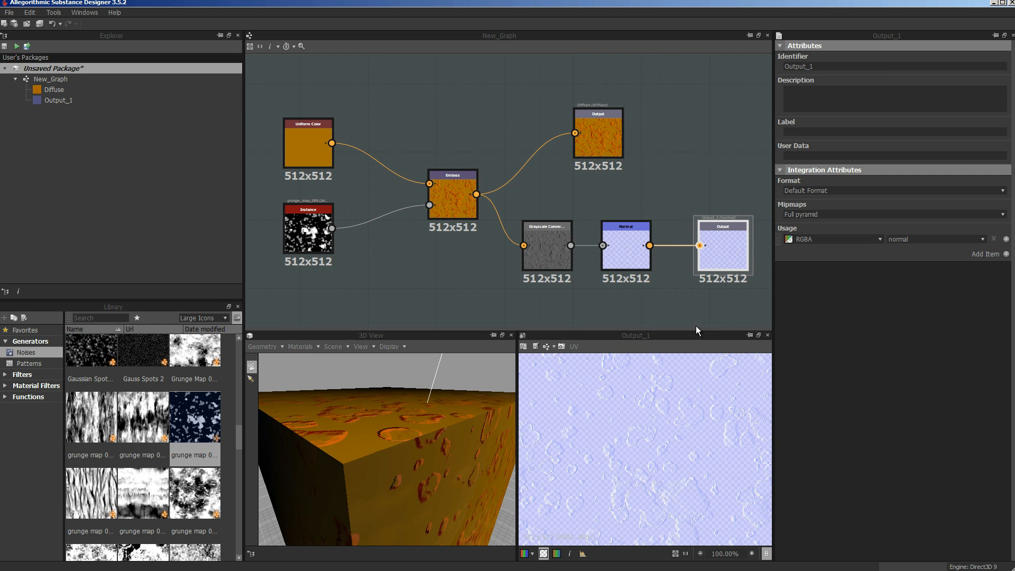
{"action": "right_click", "coordinate": [718, 233]}
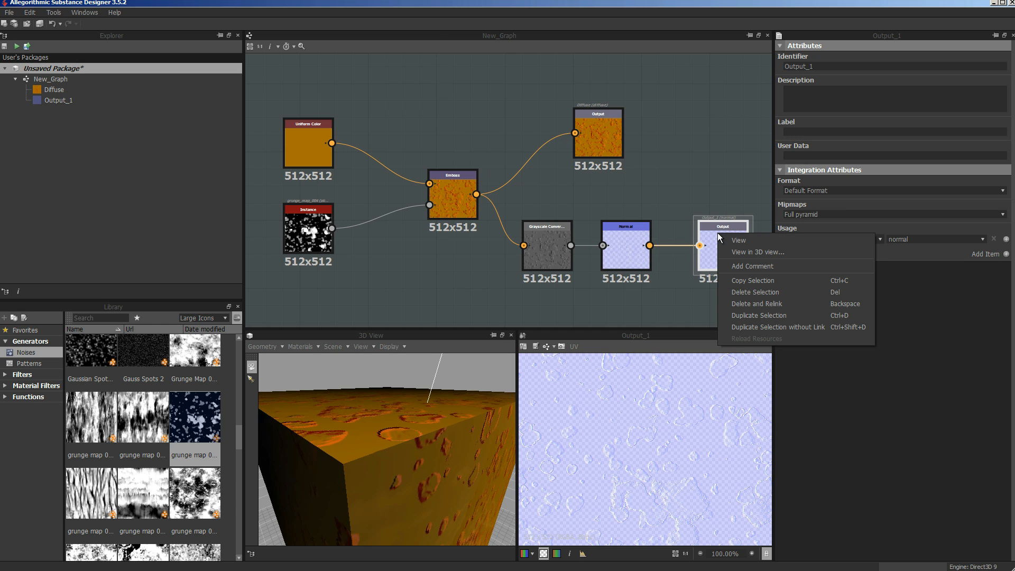
{"action": "left_click", "coordinate": [745, 252]}
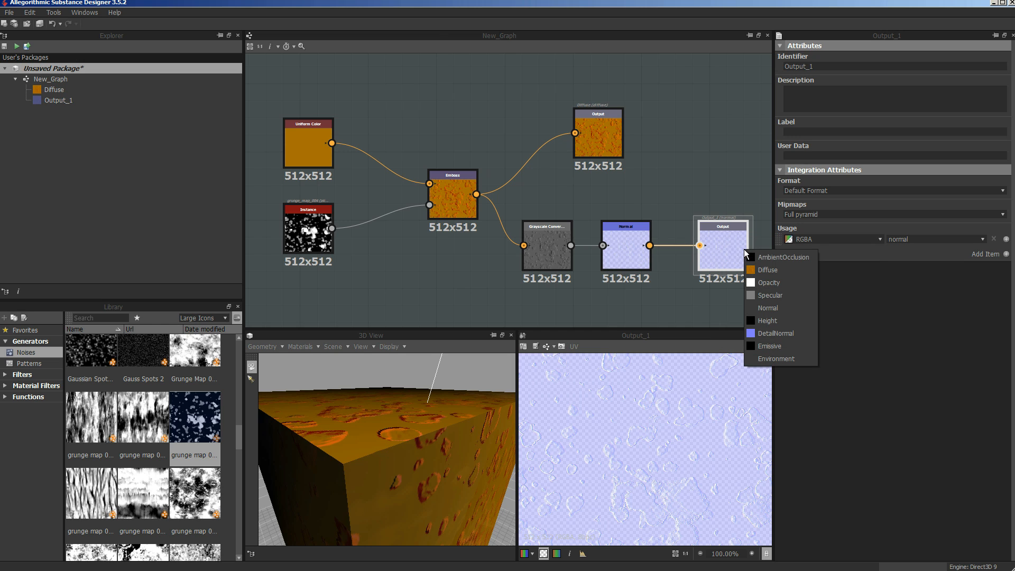
{"action": "left_click", "coordinate": [785, 312]}
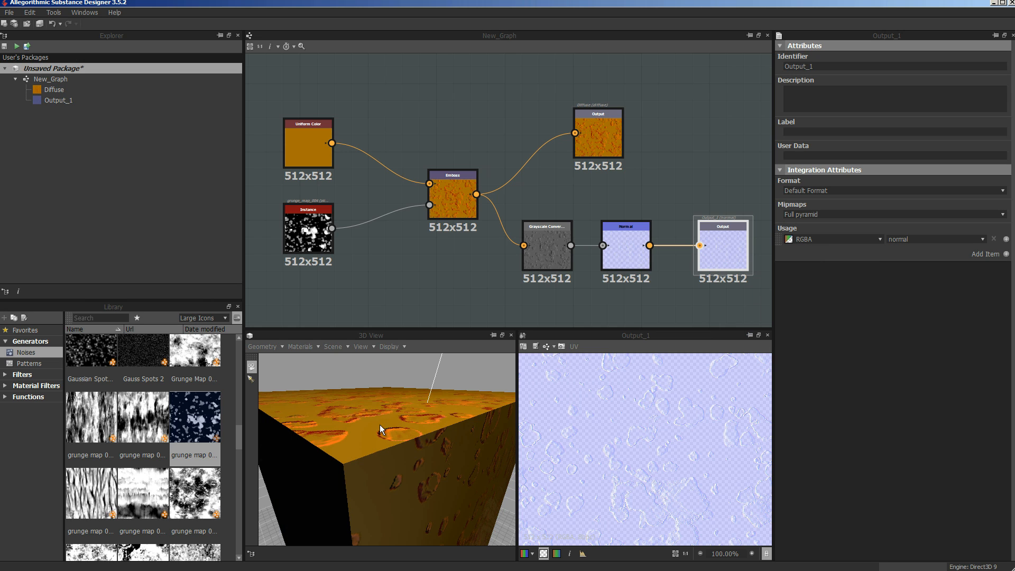
Step: Set the Normal node's intensity to 2.84
{"action": "left_click_drag", "start_coordinate": [367, 433], "coordinate": [369, 441]}
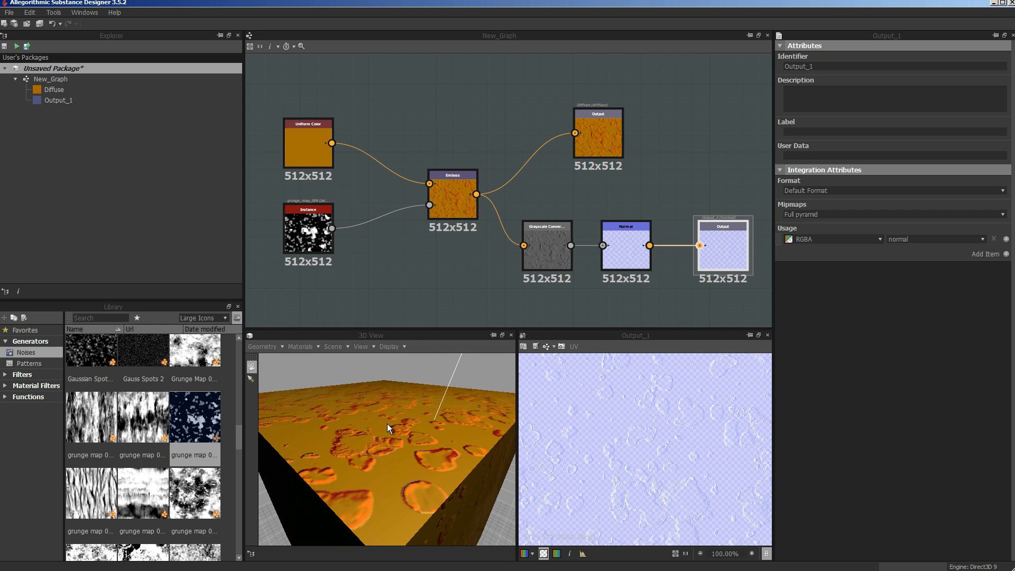
{"action": "left_click", "coordinate": [641, 252]}
{"action": "left_click_drag", "start_coordinate": [848, 225], "coordinate": [962, 227]}
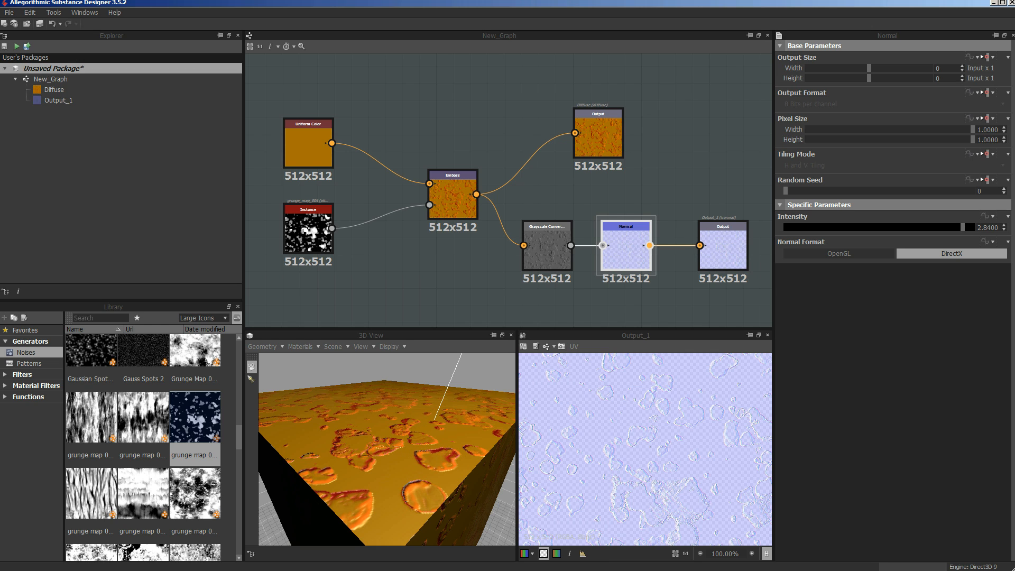
Step: Set the Grayscale Conversion node's R and G channel weights to 0.68 and raise the B weight to a similar level
{"action": "left_click", "coordinate": [547, 249]}
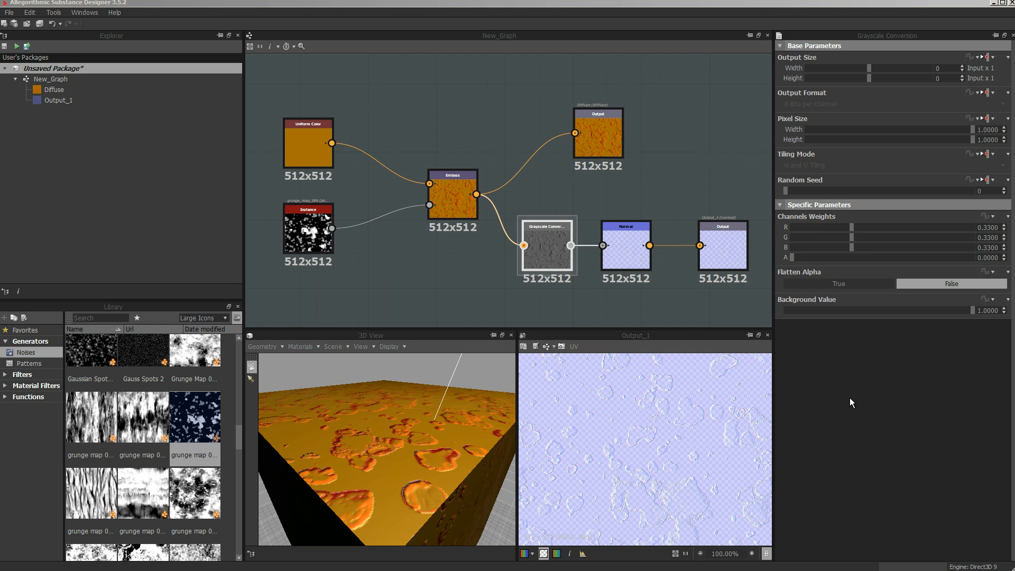
{"action": "left_click", "coordinate": [551, 240]}
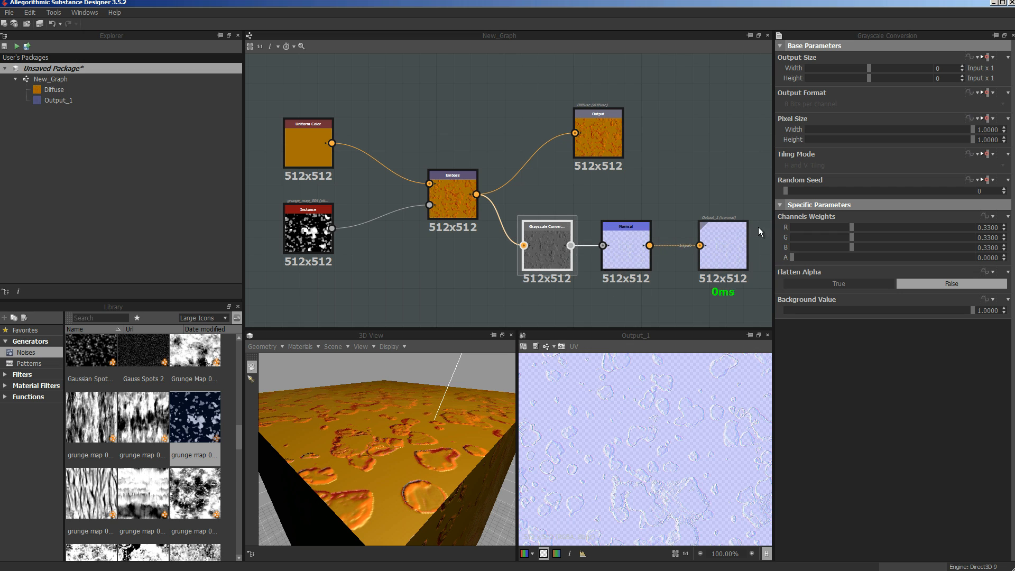
{"action": "left_click_drag", "start_coordinate": [851, 228], "coordinate": [909, 226]}
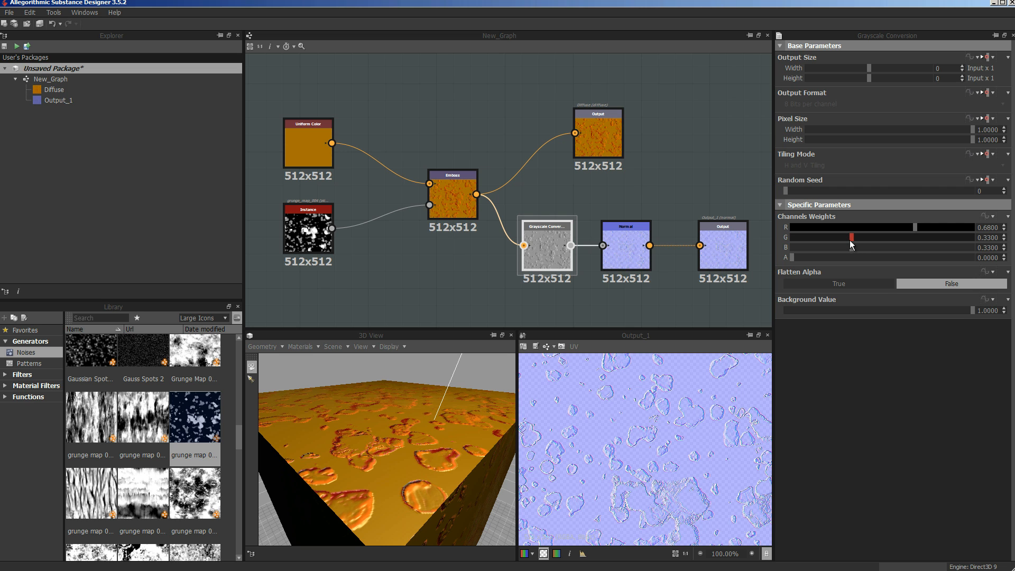
{"action": "left_click_drag", "start_coordinate": [851, 239], "coordinate": [915, 236]}
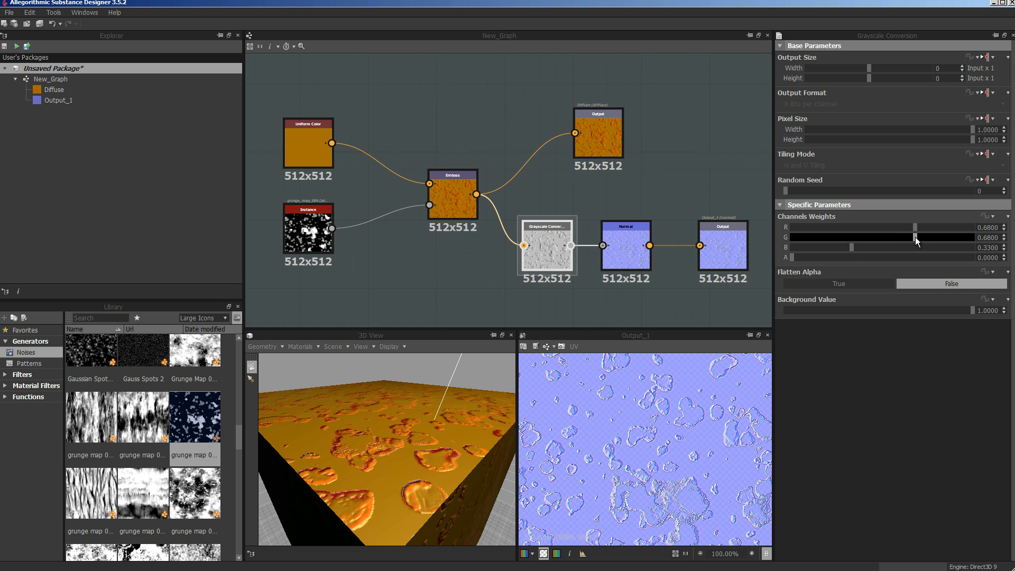
{"action": "left_click_drag", "start_coordinate": [853, 249], "coordinate": [916, 249]}
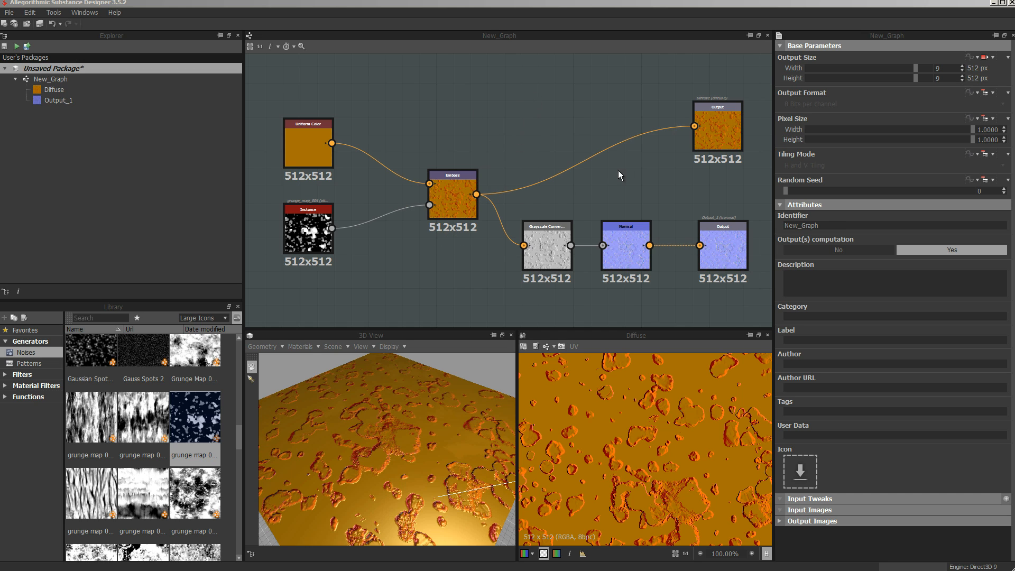
Step: Insert a Blur node between the Emboss node and the Diffuse Output node
{"action": "right_click", "coordinate": [518, 65]}
{"action": "mouse_move", "coordinate": [554, 69]}
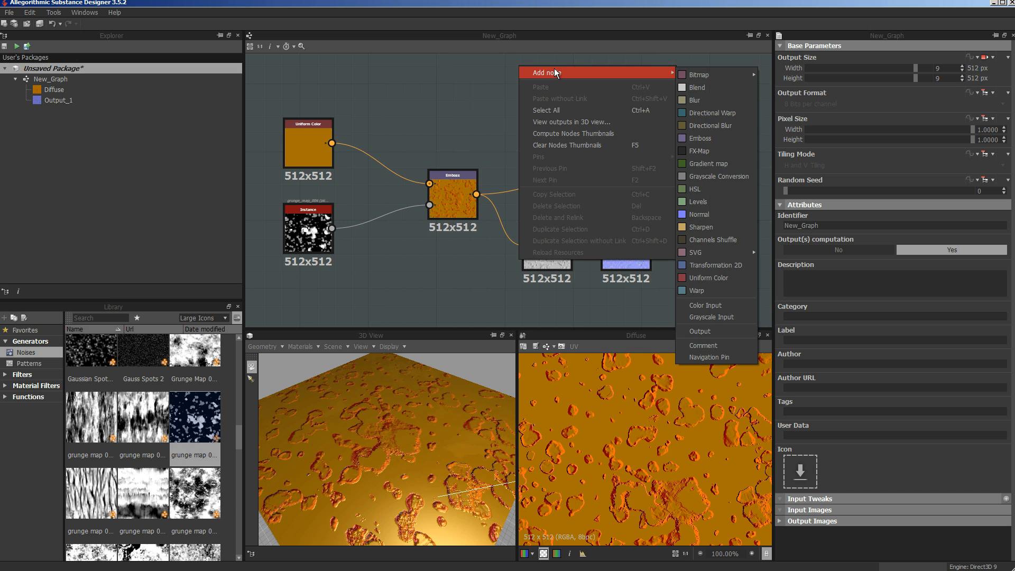
{"action": "left_click", "coordinate": [698, 101]}
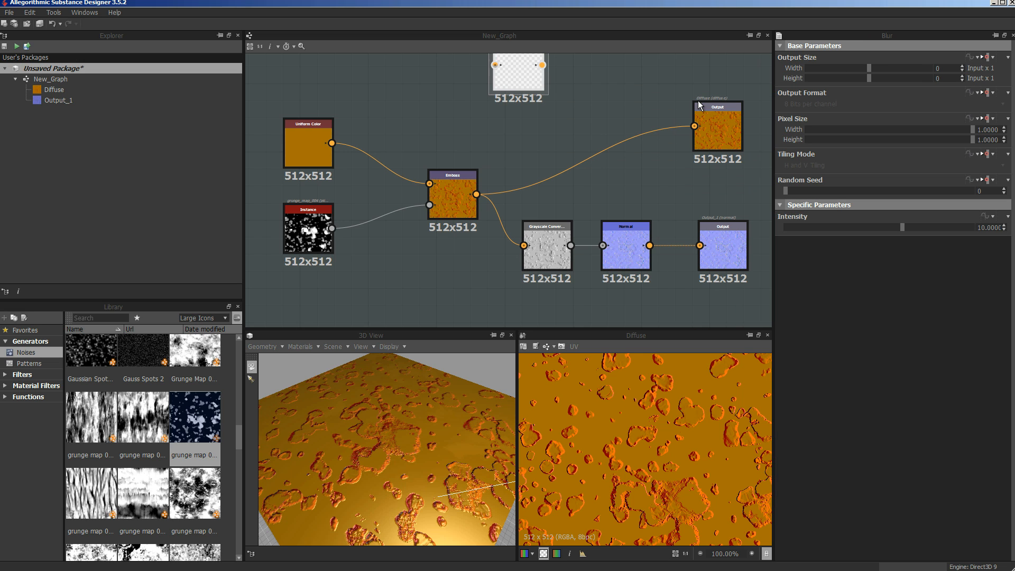
{"action": "left_click_drag", "start_coordinate": [513, 71], "coordinate": [694, 126]}
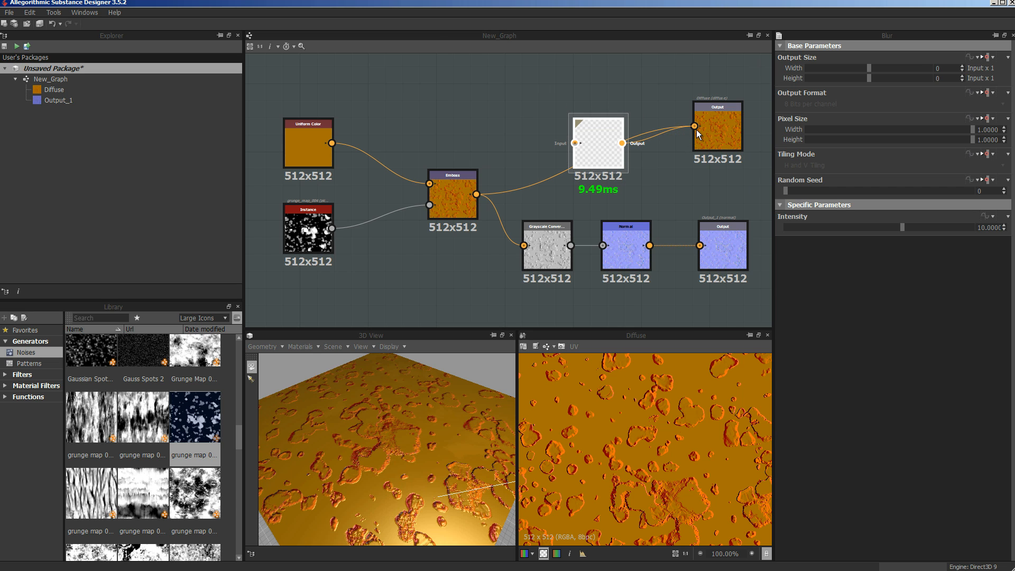
{"action": "left_click_drag", "start_coordinate": [575, 144], "coordinate": [478, 196]}
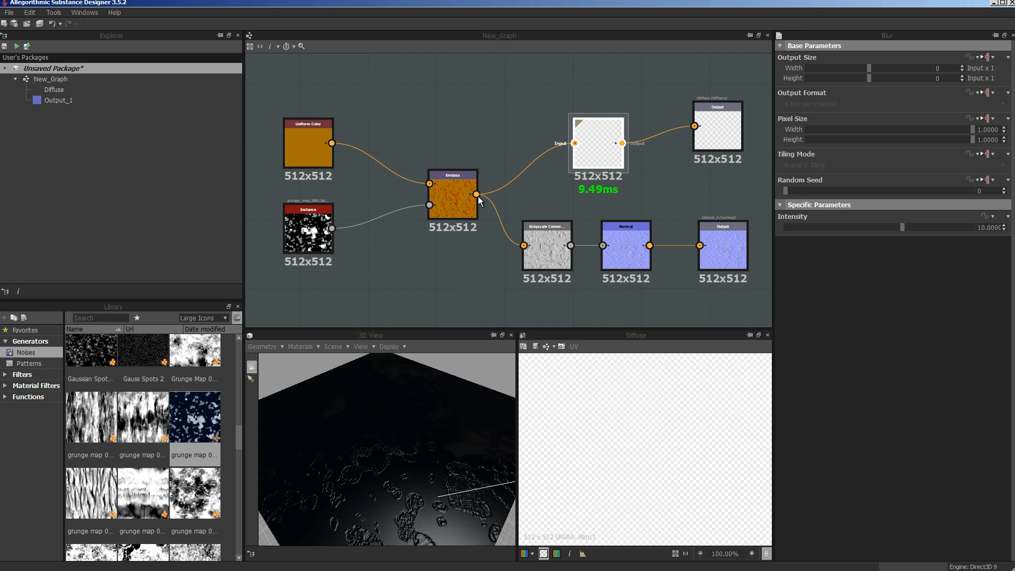
Step: Preview the Blur node, set its intensity to 2.44, and inspect the blurred material on the 3D model
{"action": "double_click", "coordinate": [596, 142]}
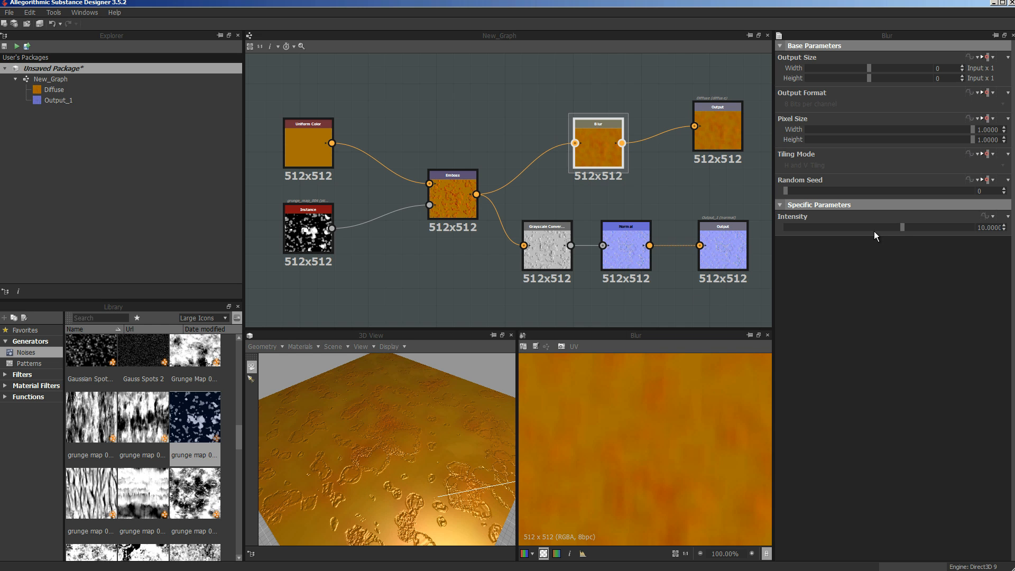
{"action": "left_click_drag", "start_coordinate": [902, 228], "coordinate": [814, 230]}
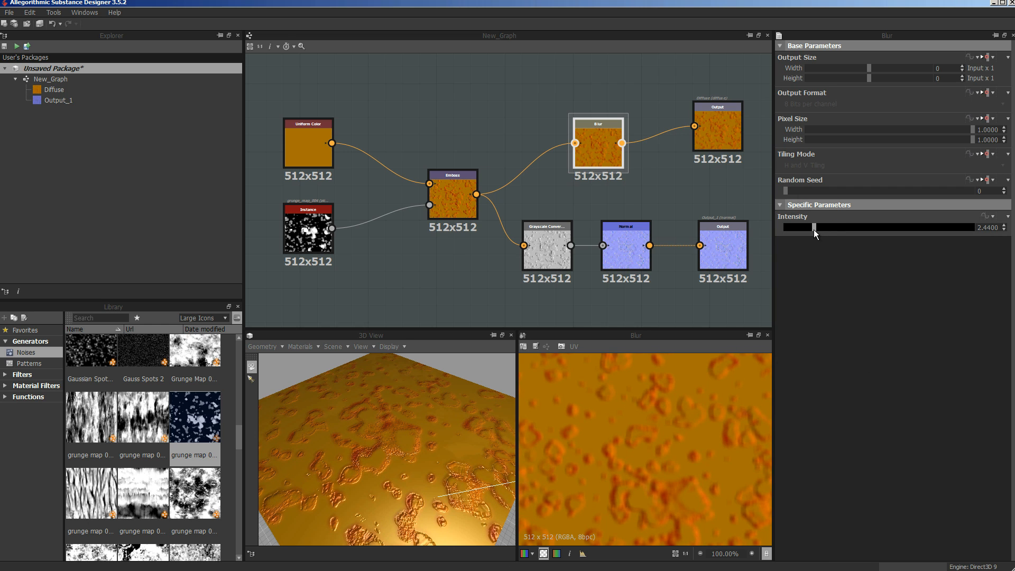
{"action": "left_click_drag", "start_coordinate": [364, 498], "coordinate": [458, 474]}
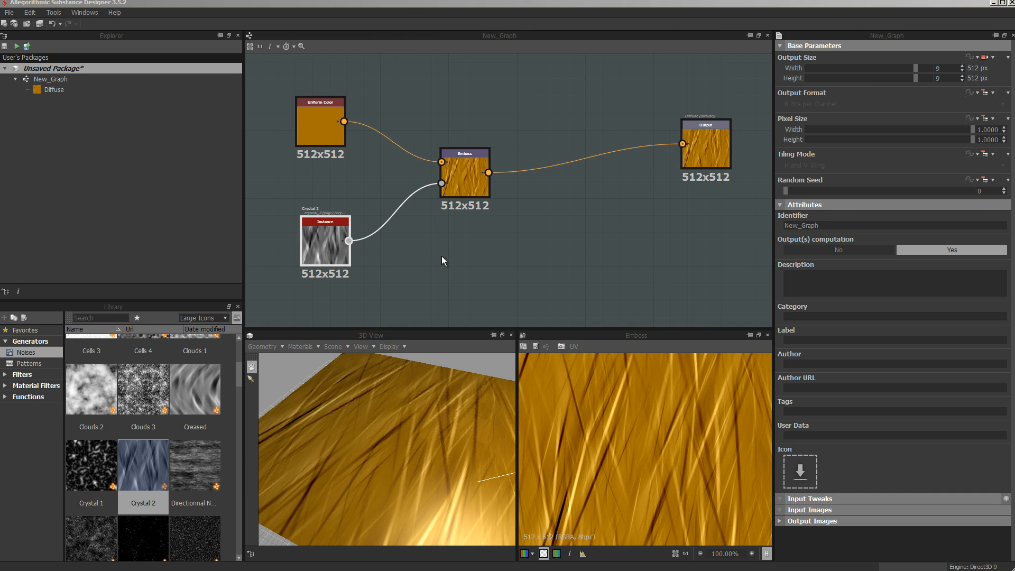
Step: Preview the Crystal 2 noise and the Emboss result, and set the Emboss node's intensity to 4.1
{"action": "left_click", "coordinate": [316, 240]}
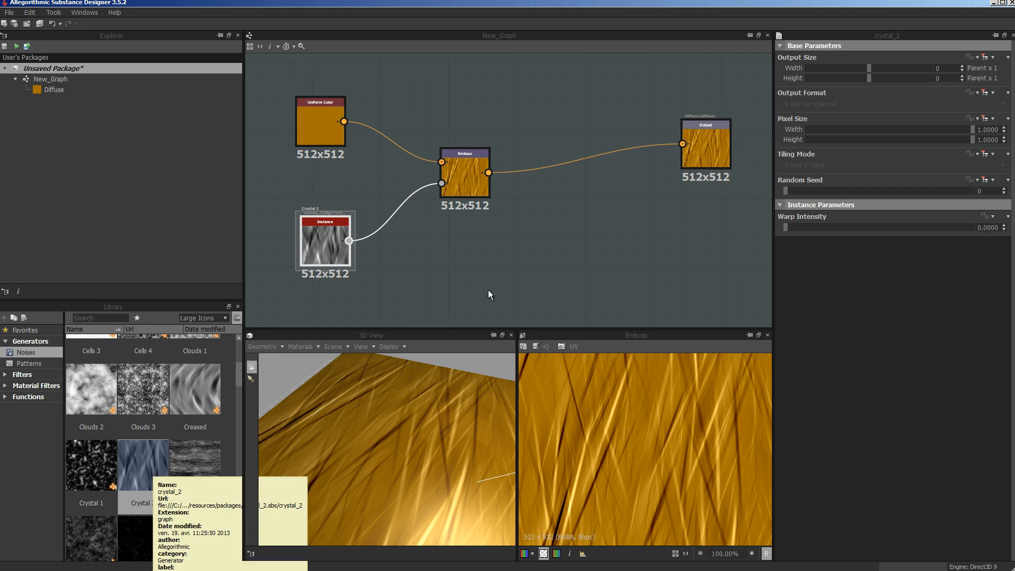
{"action": "left_click", "coordinate": [468, 178]}
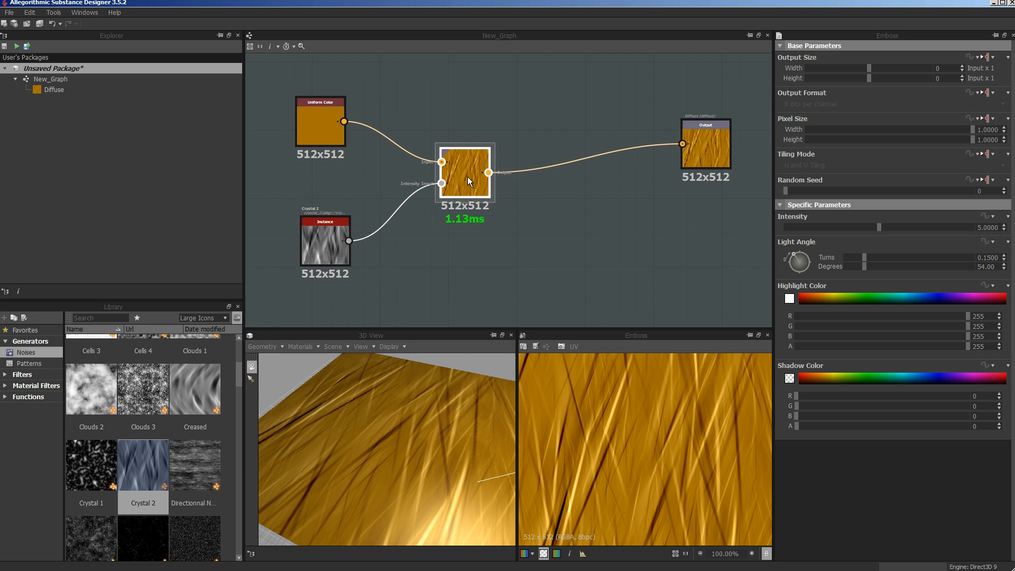
{"action": "left_click", "coordinate": [713, 153]}
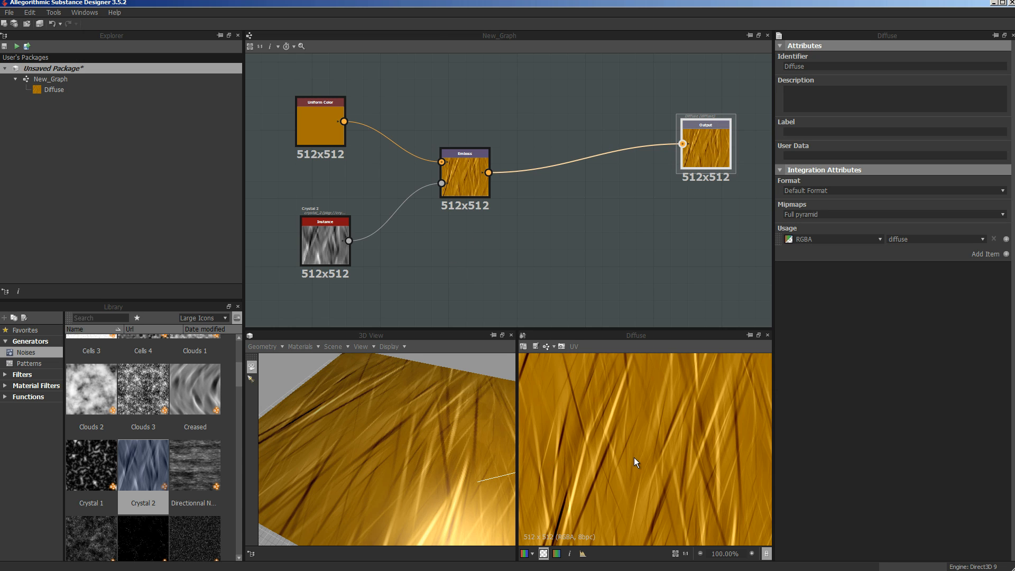
{"action": "double_click", "coordinate": [329, 230]}
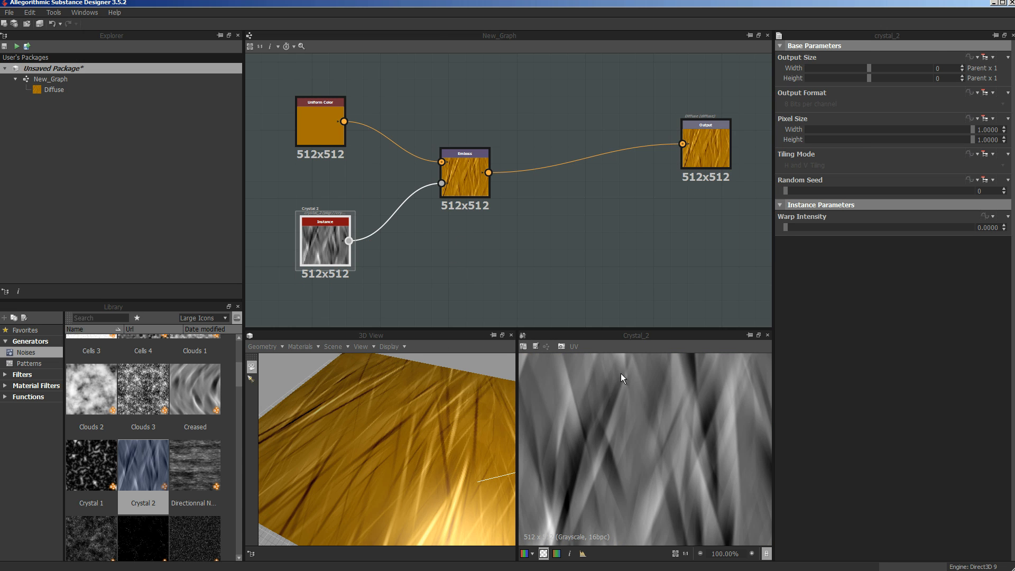
{"action": "double_click", "coordinate": [461, 178]}
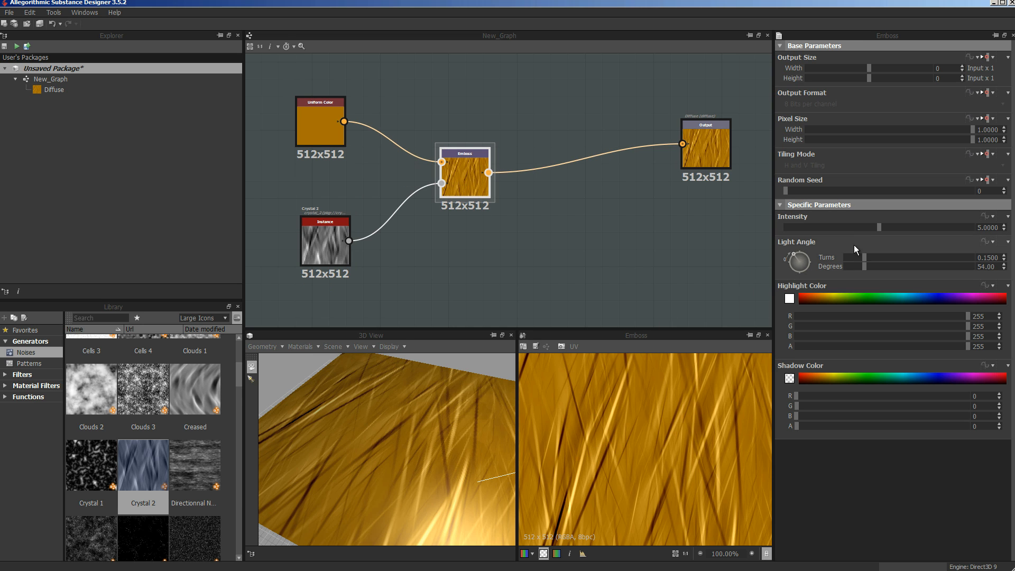
{"action": "mouse_move", "coordinate": [876, 232]}
{"action": "left_mouse_down"}
{"action": "mouse_move", "coordinate": [925, 221]}
{"action": "mouse_move", "coordinate": [816, 249]}
{"action": "mouse_move", "coordinate": [862, 236]}
{"action": "left_mouse_up"}
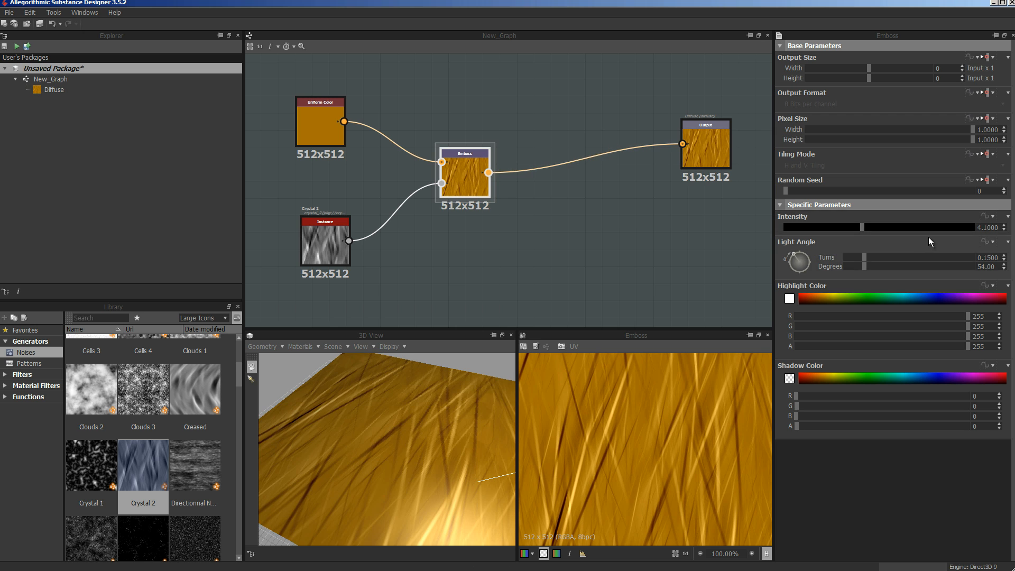
Step: Reset the Emboss node's light angle, highlight color and shadow color to their defaults, and set its intensity to 5.48
{"action": "left_click", "coordinate": [1008, 216]}
{"action": "left_click", "coordinate": [1011, 230]}
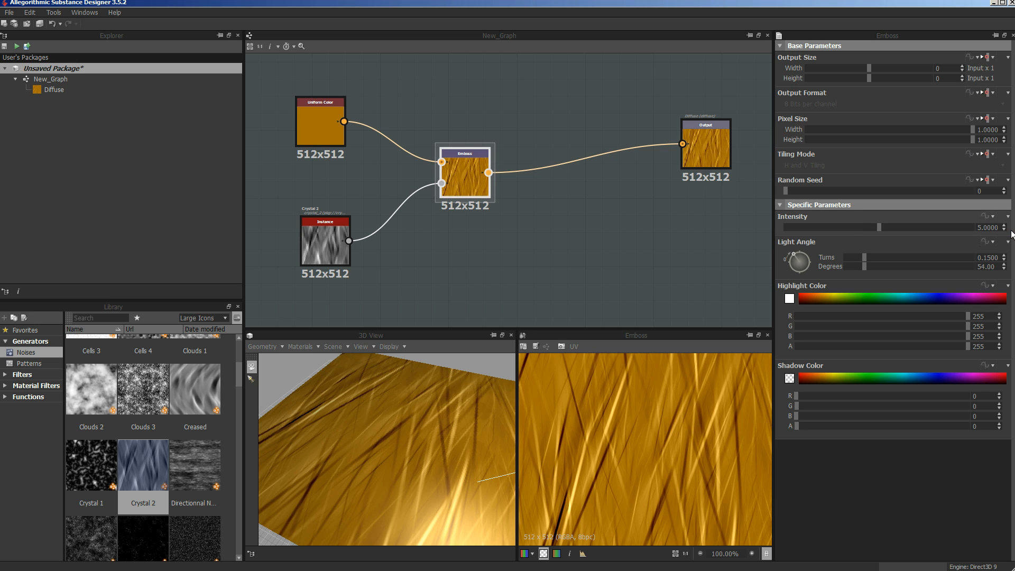
{"action": "left_click", "coordinate": [1006, 242]}
{"action": "left_click", "coordinate": [1010, 256]}
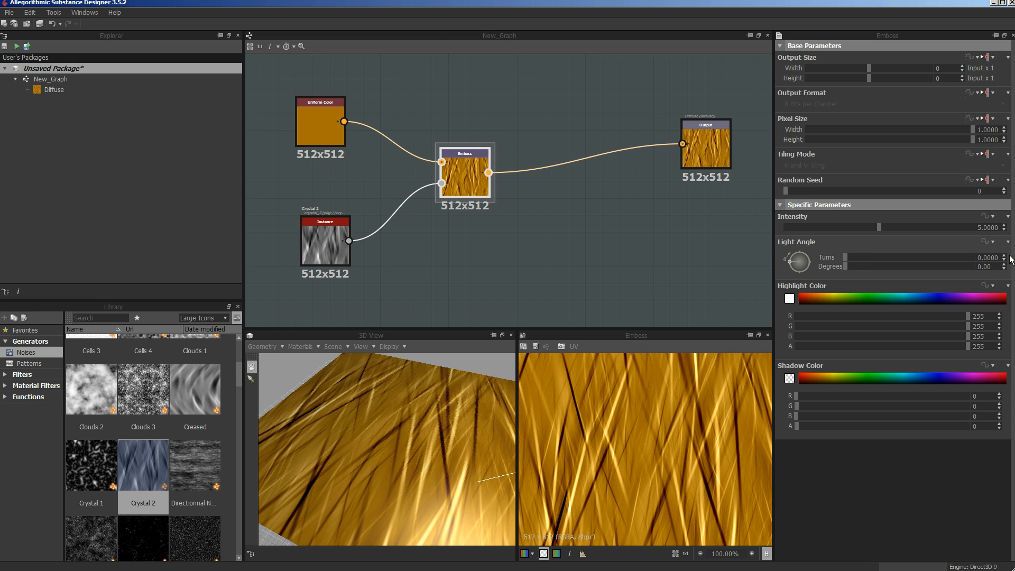
{"action": "left_click", "coordinate": [1007, 286]}
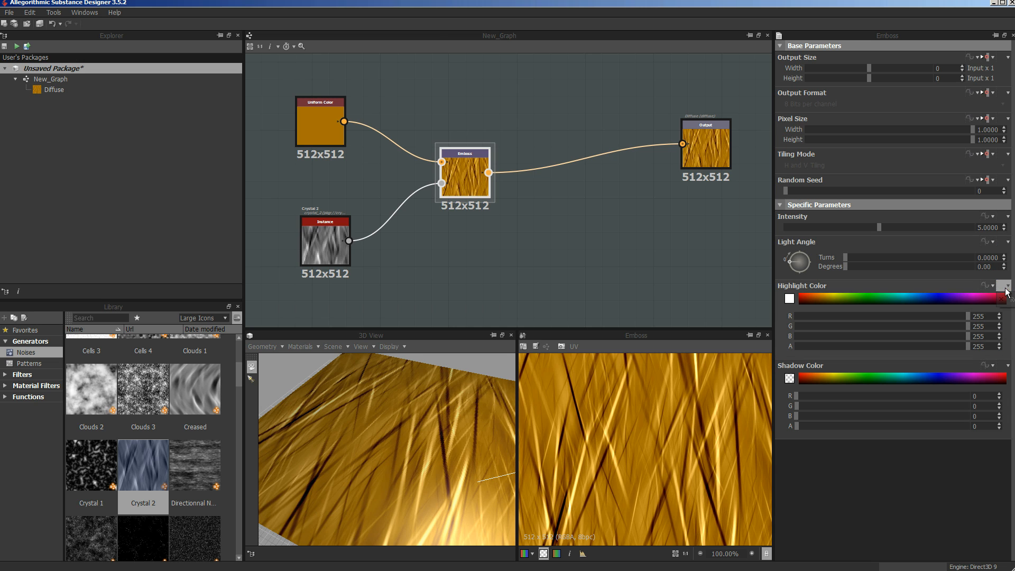
{"action": "left_click", "coordinate": [1010, 301]}
{"action": "left_click", "coordinate": [1004, 365]}
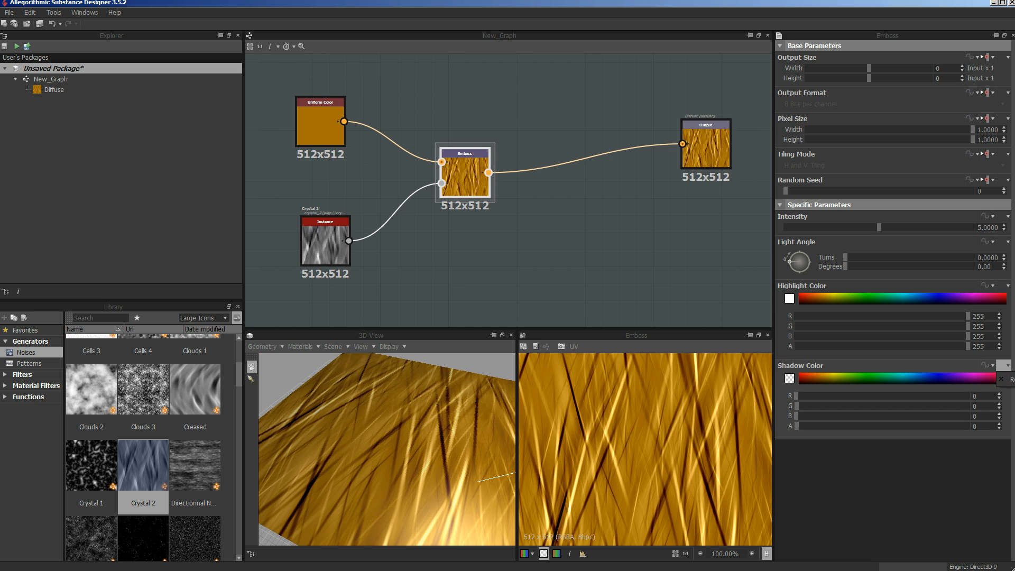
{"action": "left_click", "coordinate": [1009, 379]}
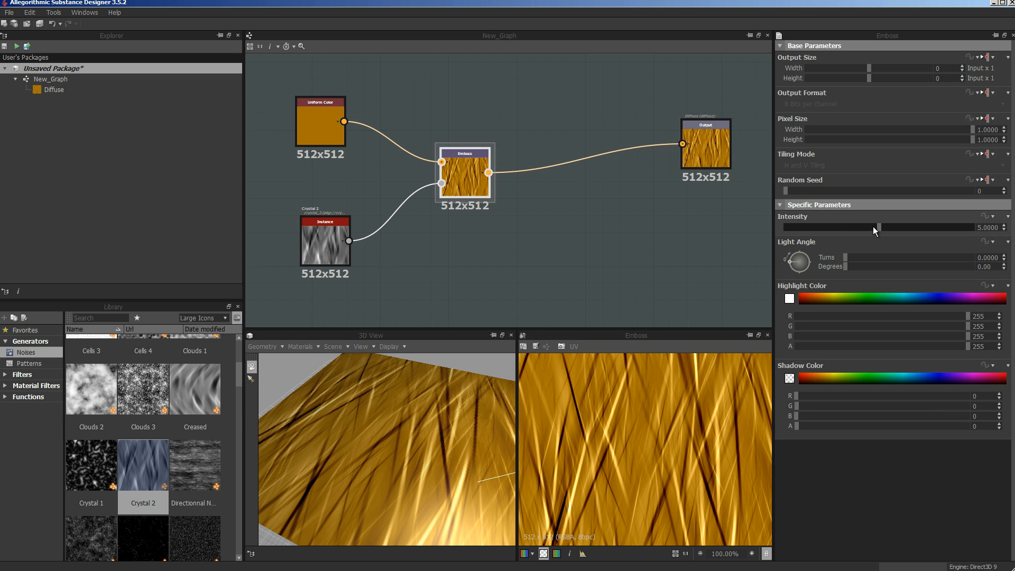
{"action": "left_click_drag", "start_coordinate": [879, 226], "coordinate": [888, 226]}
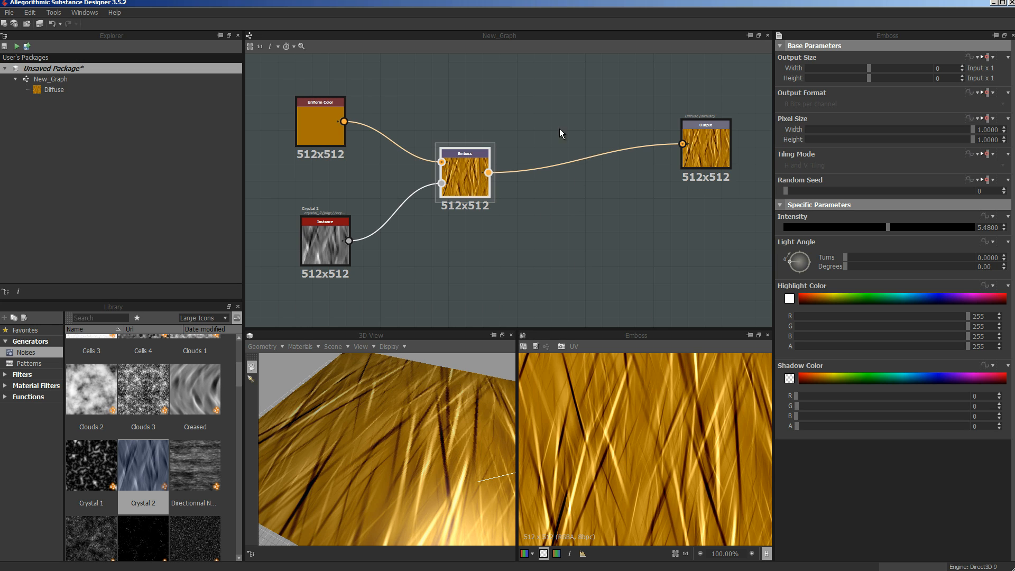
Step: Insert a Sharpen node between the Emboss node and the Diffuse Output node, and raise its intensity
{"action": "right_click", "coordinate": [528, 70]}
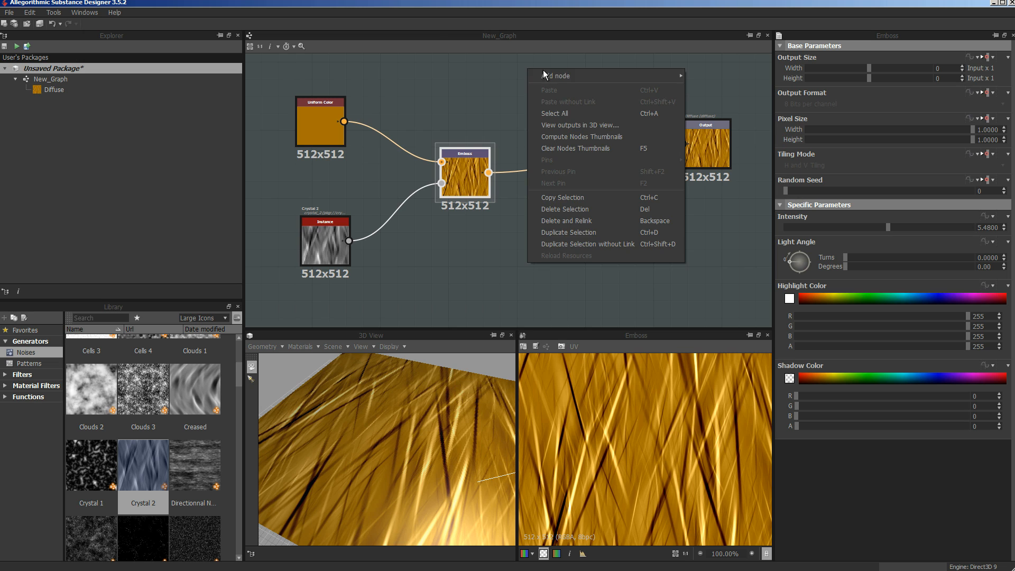
{"action": "mouse_move", "coordinate": [557, 75]}
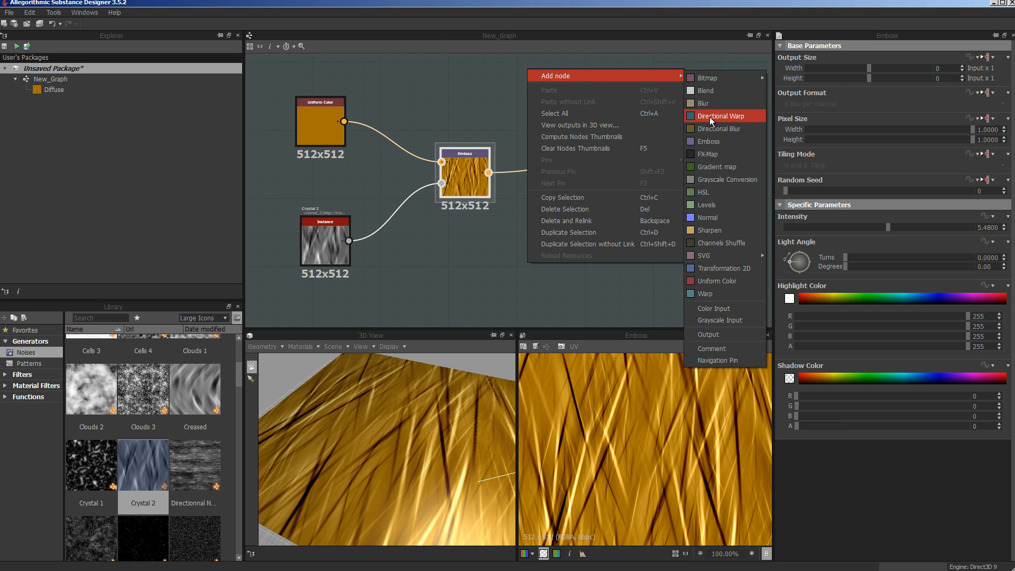
{"action": "left_click", "coordinate": [709, 230]}
{"action": "left_click_drag", "start_coordinate": [531, 176], "coordinate": [557, 166]}
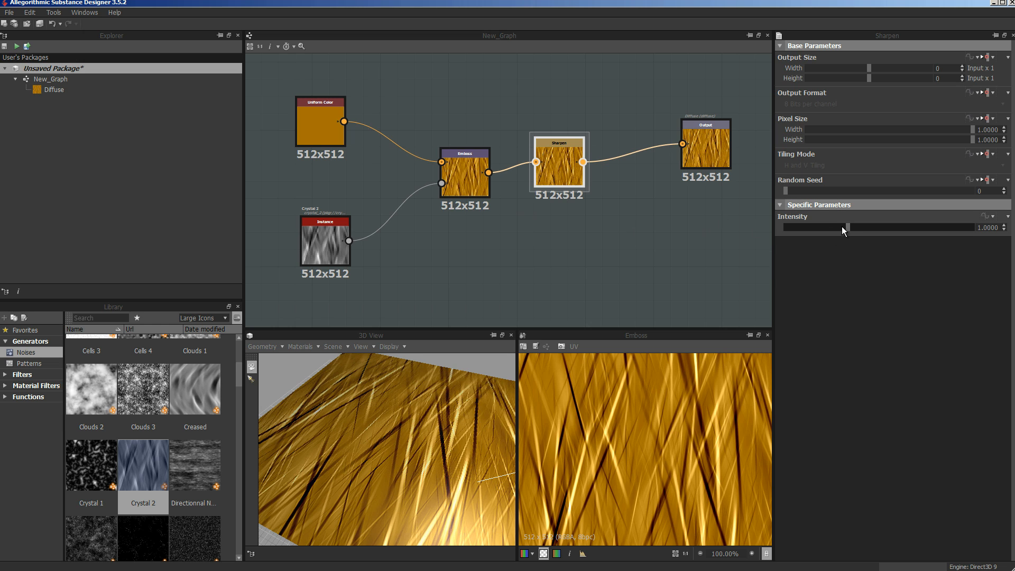
{"action": "left_click_drag", "start_coordinate": [848, 226], "coordinate": [903, 223]}
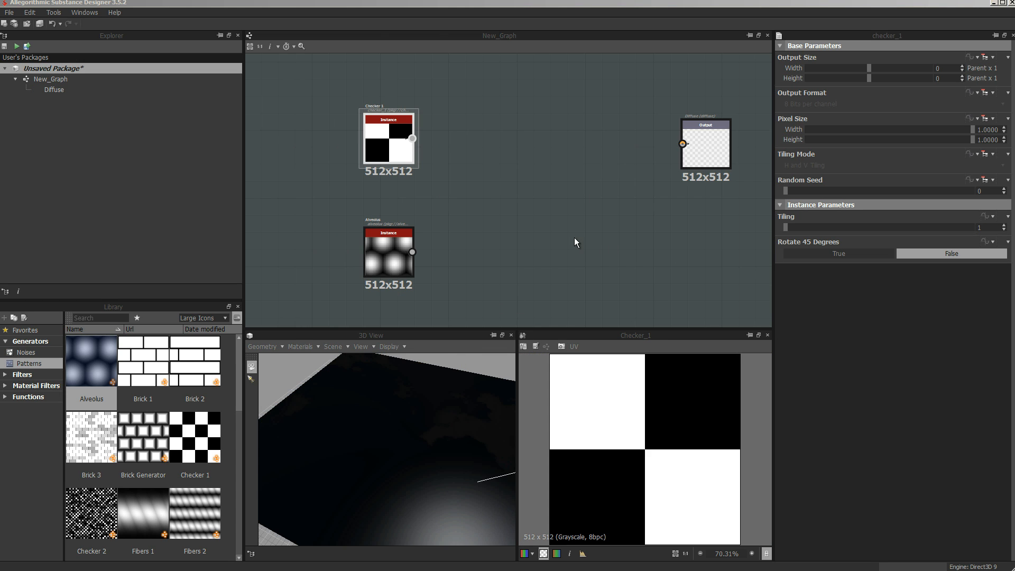
Step: Add a Warp node fed by the Checker 1 pattern and place it between the patterns and the Output node
{"action": "right_click", "coordinate": [469, 77]}
{"action": "mouse_move", "coordinate": [564, 85]}
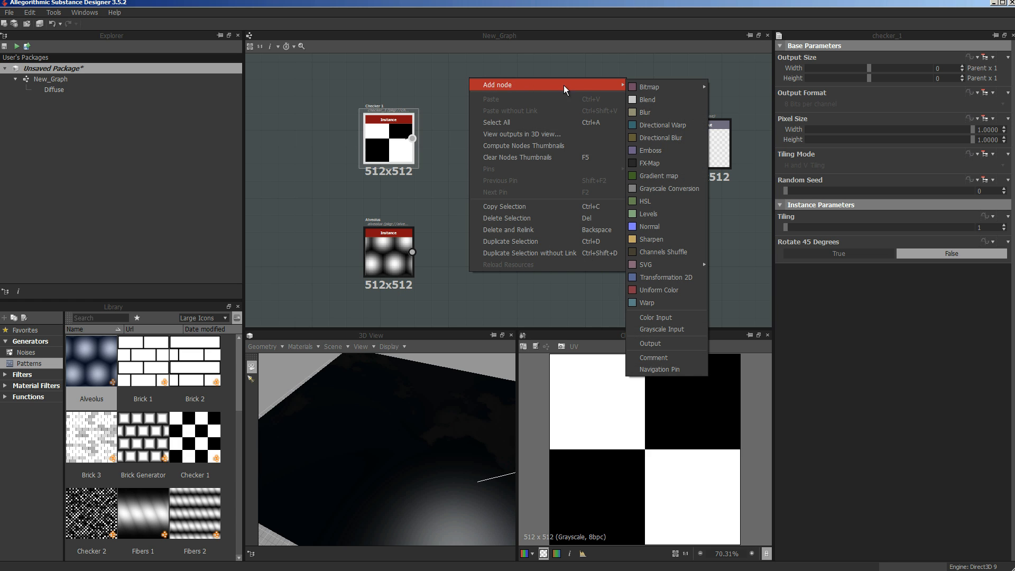
{"action": "left_click", "coordinate": [646, 304]}
{"action": "left_click_drag", "start_coordinate": [502, 150], "coordinate": [559, 192]}
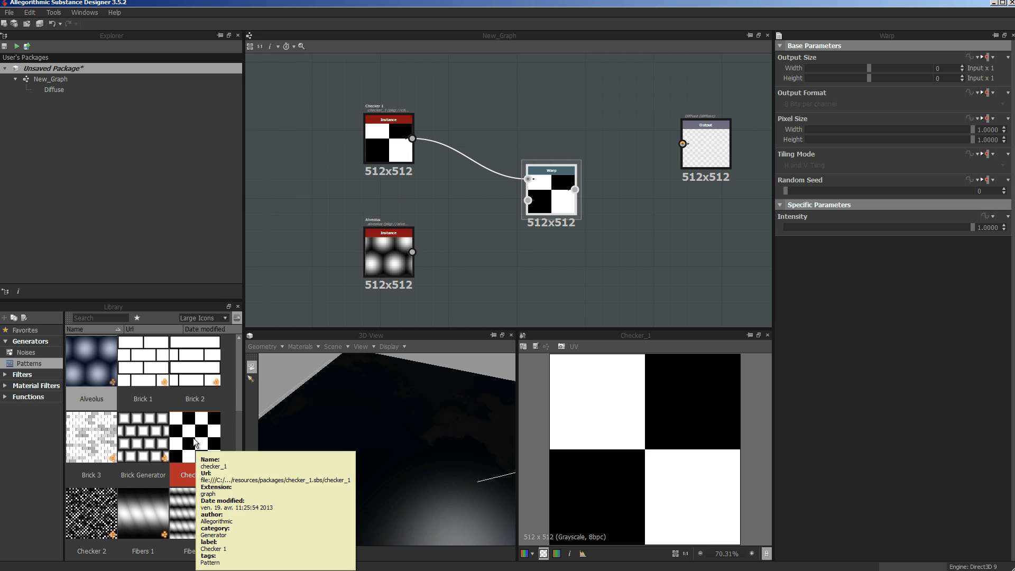
Step: Connect the Warp node to the Diffuse Output and the Alveolus pattern to its gradient input, then preview the Warp result
{"action": "left_click", "coordinate": [393, 245]}
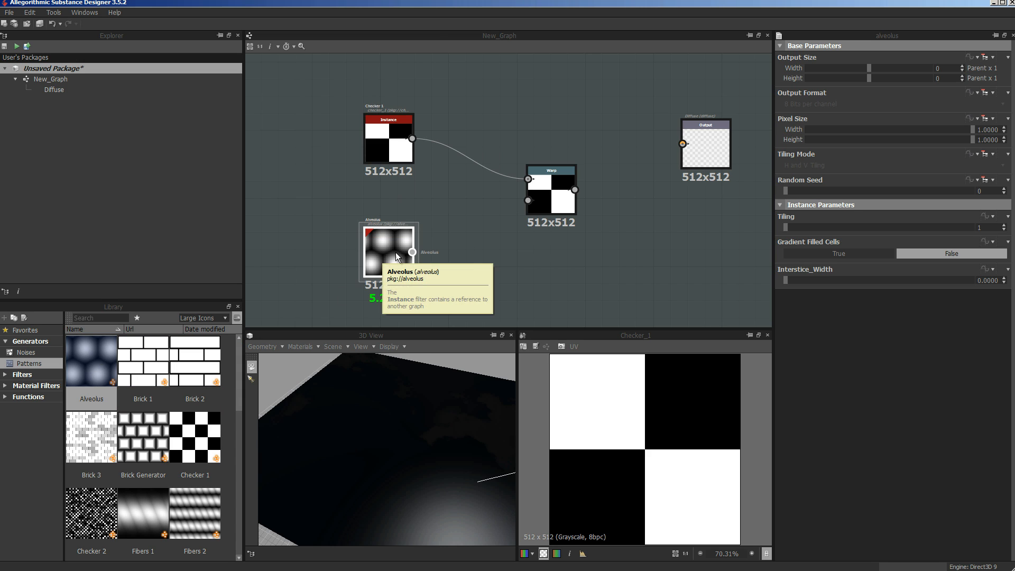
{"action": "left_click", "coordinate": [554, 204]}
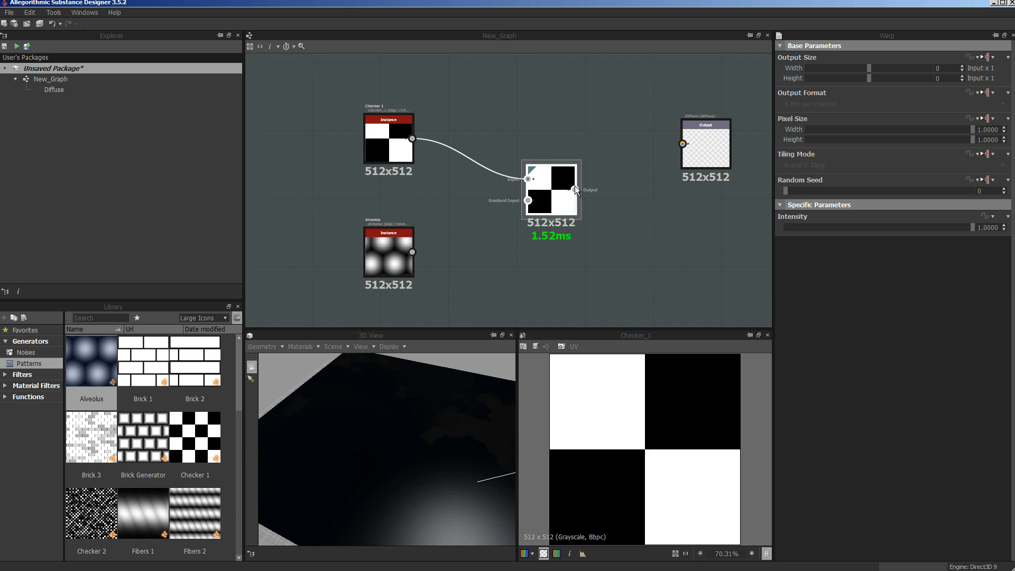
{"action": "left_click_drag", "start_coordinate": [576, 188], "coordinate": [682, 145]}
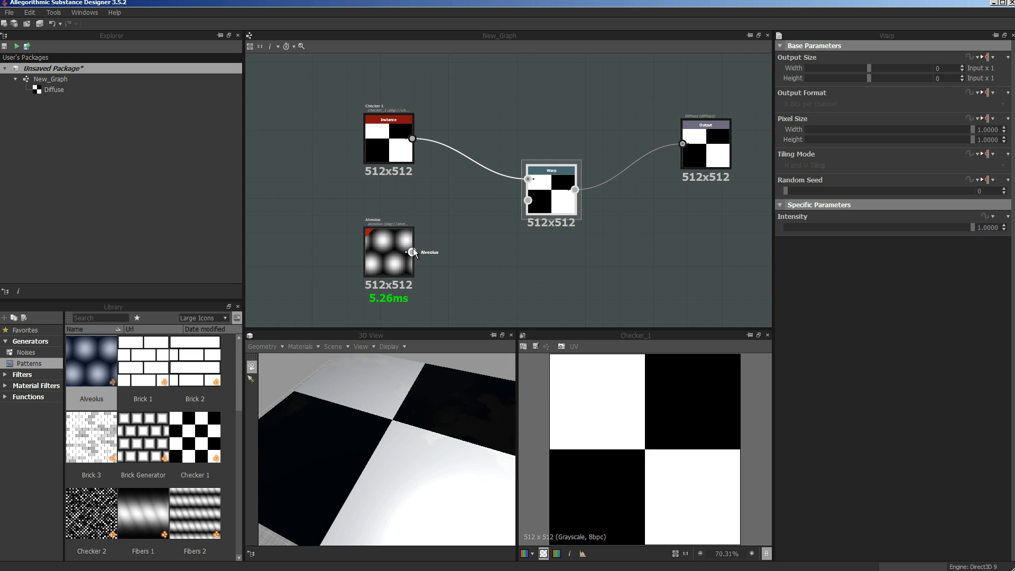
{"action": "left_click_drag", "start_coordinate": [413, 252], "coordinate": [528, 204]}
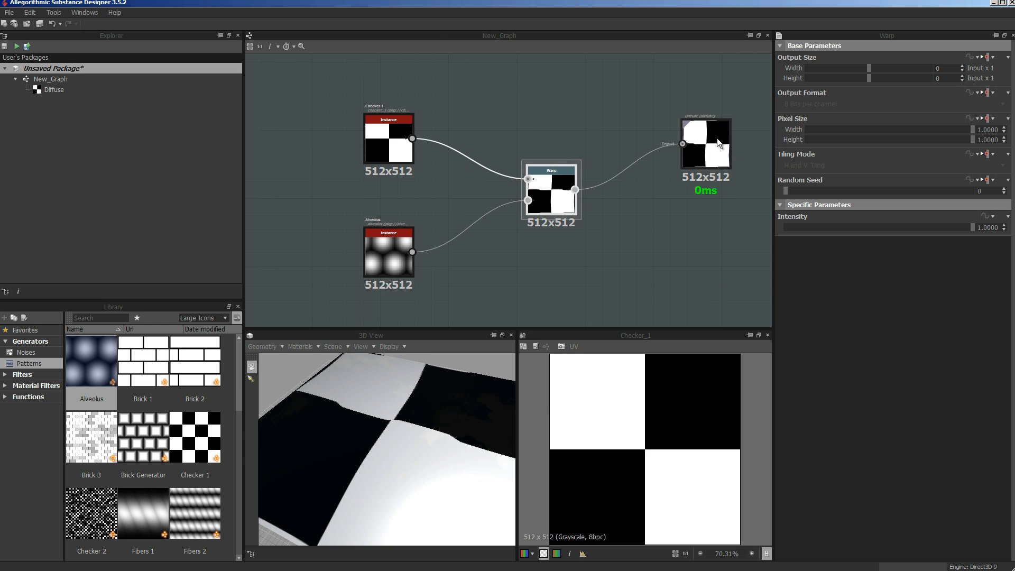
{"action": "double_click", "coordinate": [561, 183]}
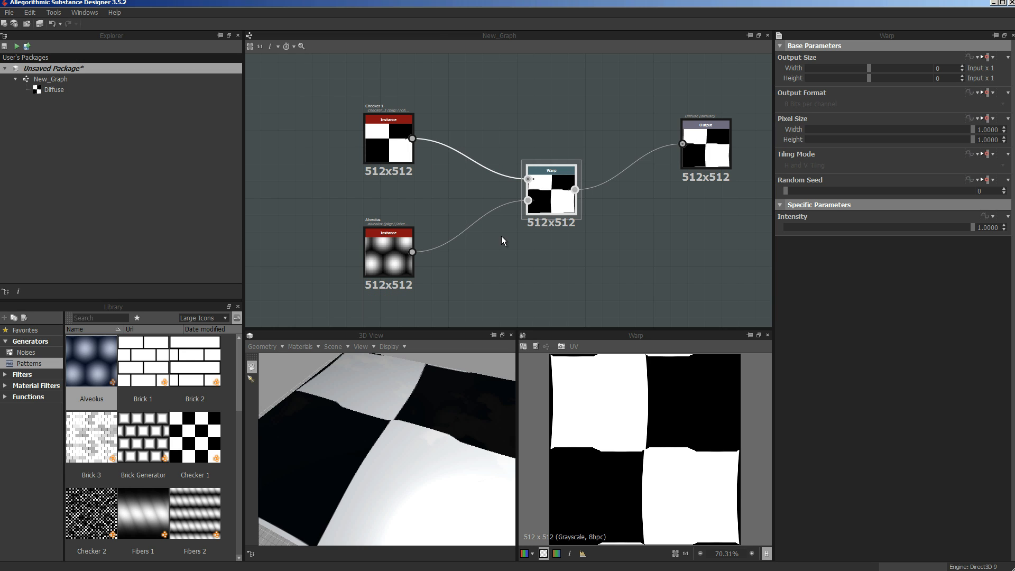
Step: Set the tiling of both the Alveolus and the Checker 1 patterns to 3
{"action": "left_click", "coordinate": [391, 262]}
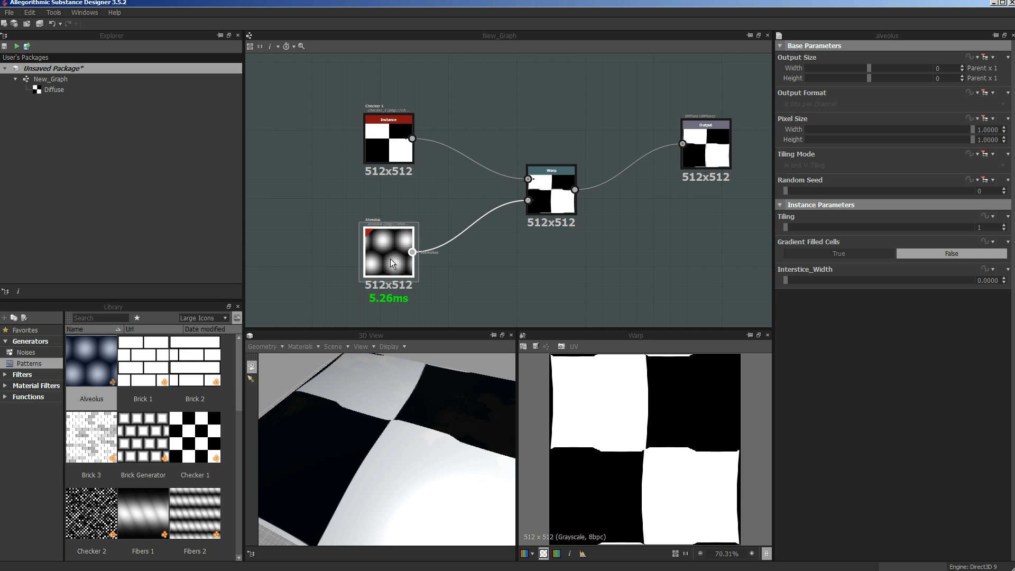
{"action": "left_click_drag", "start_coordinate": [789, 231], "coordinate": [814, 233]}
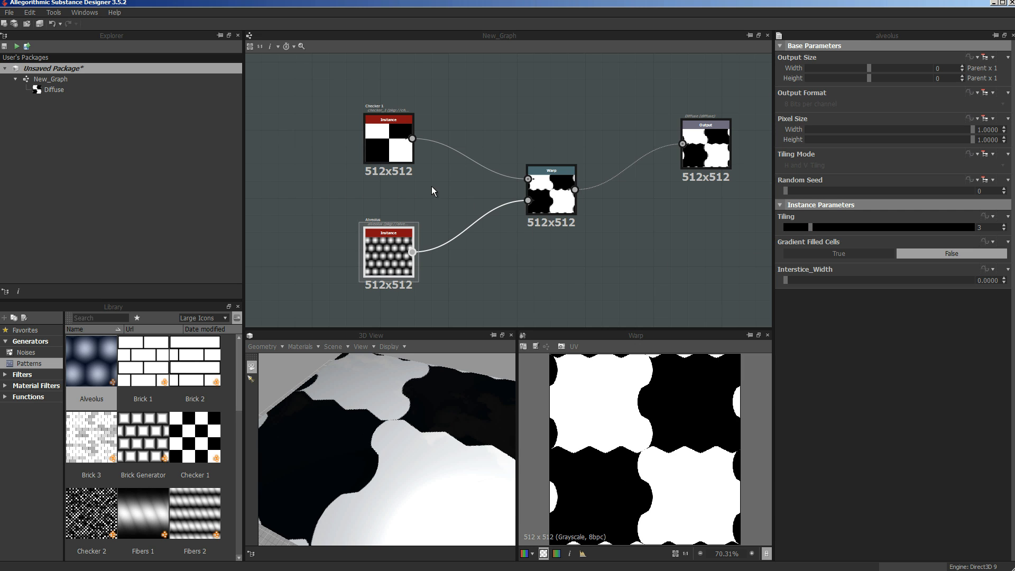
{"action": "left_click", "coordinate": [389, 138]}
{"action": "left_click_drag", "start_coordinate": [786, 229], "coordinate": [807, 229]}
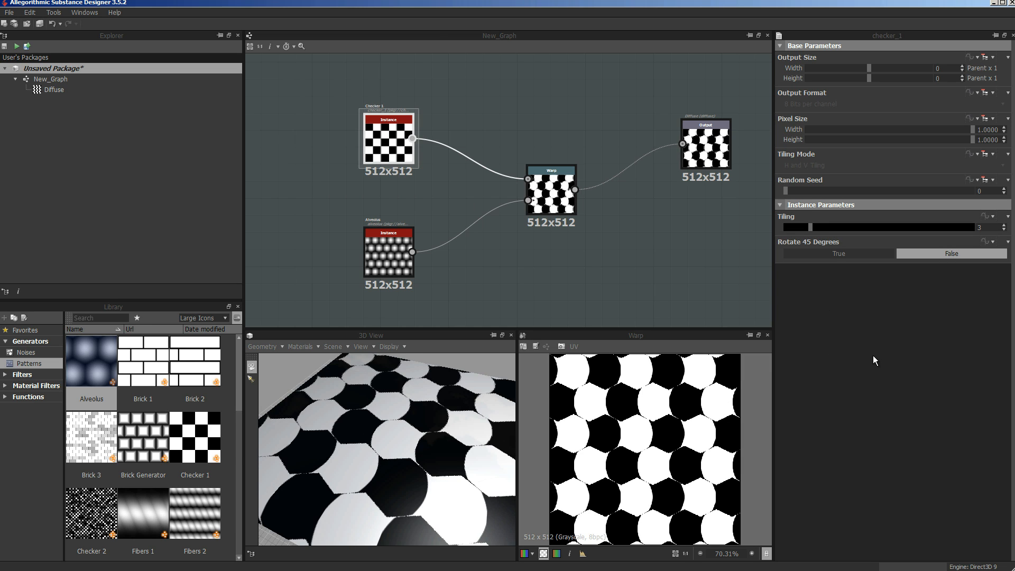
{"action": "left_click", "coordinate": [518, 91]}
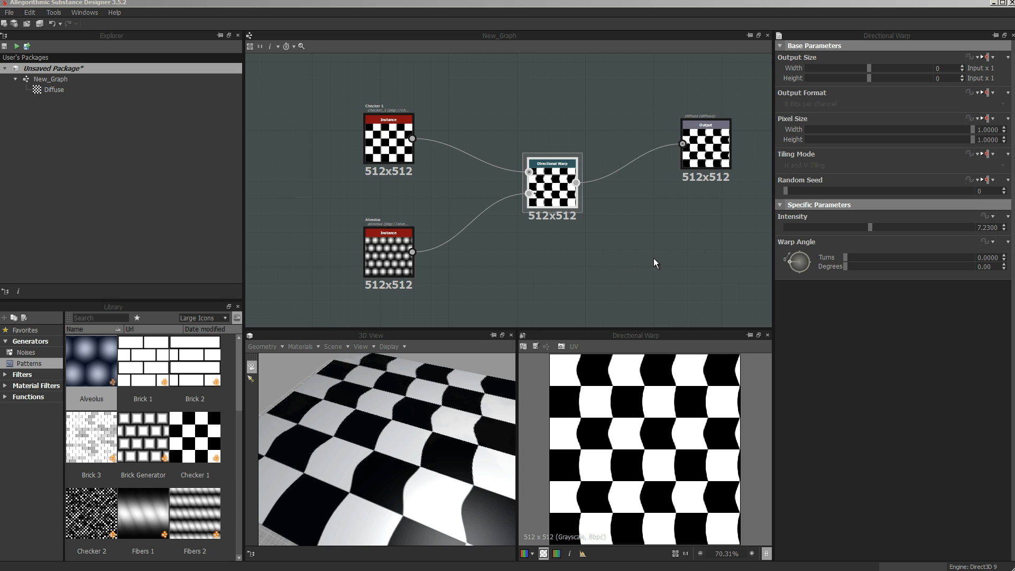
Step: Set the Directional Warp node's intensity to 10.67 and increase its warp angle
{"action": "left_click_drag", "start_coordinate": [869, 227], "coordinate": [909, 230]}
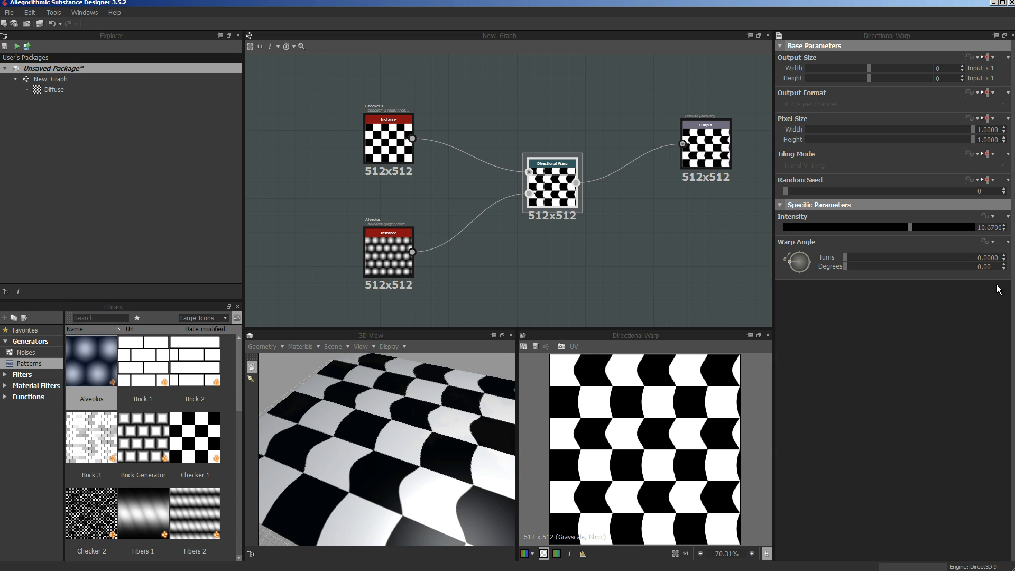
{"action": "left_click", "coordinate": [848, 259]}
{"action": "left_click_drag", "start_coordinate": [848, 259], "coordinate": [967, 252]}
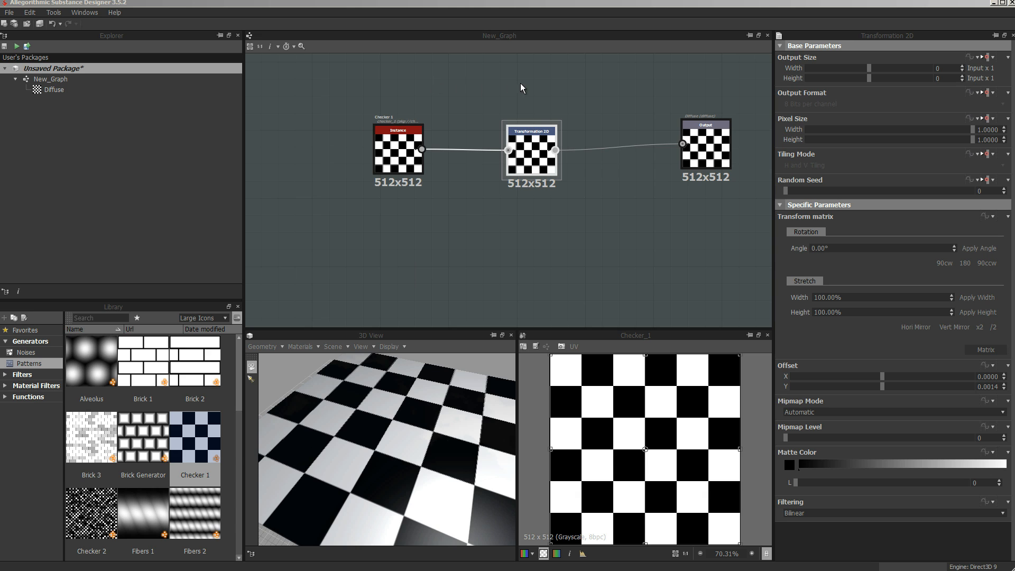
{"action": "right_click", "coordinate": [489, 77]}
{"action": "mouse_move", "coordinate": [532, 83]}
{"action": "mouse_move", "coordinate": [690, 81]}
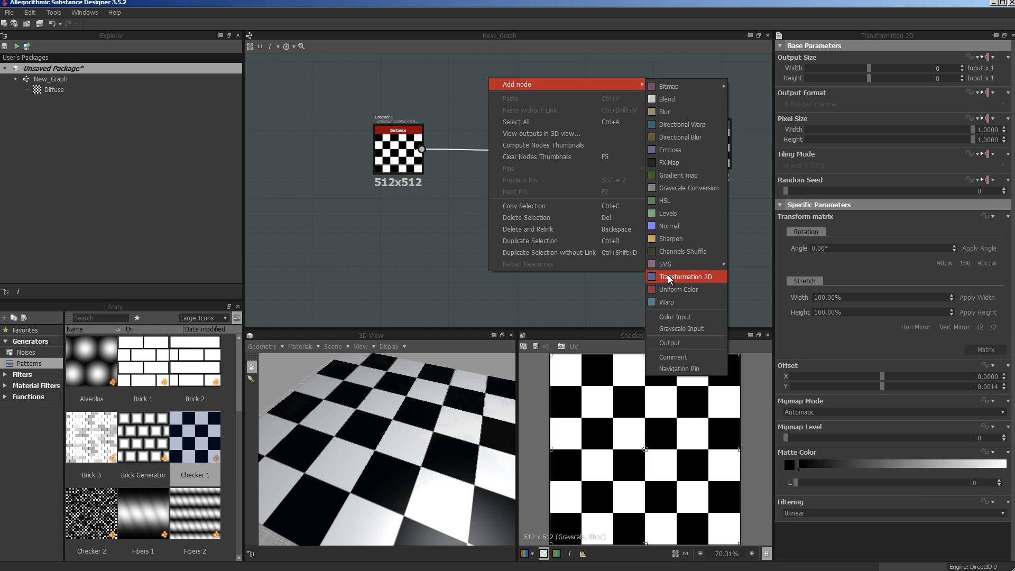
{"action": "left_click", "coordinate": [433, 281]}
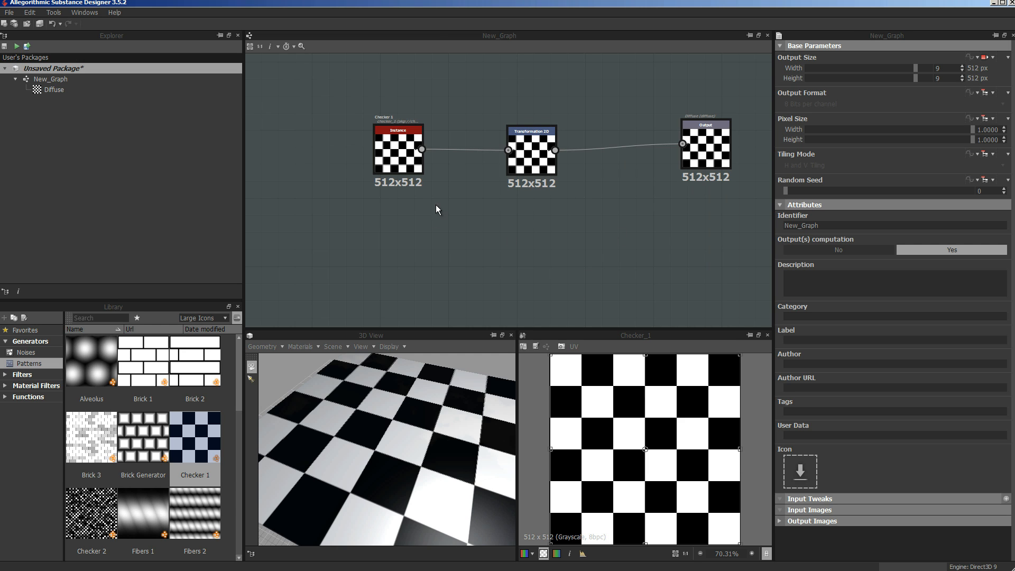
{"action": "left_click", "coordinate": [401, 140]}
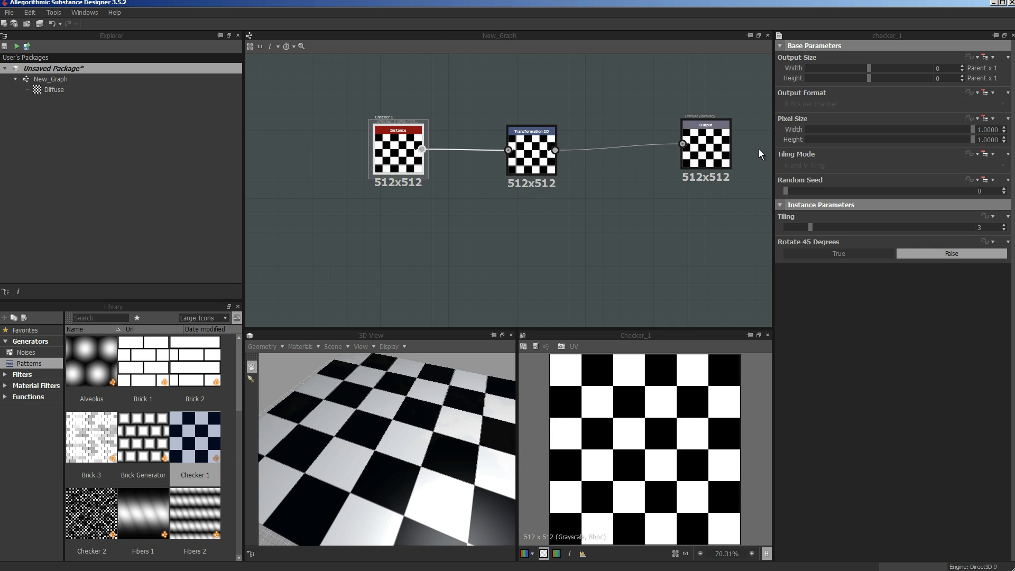
{"action": "left_click", "coordinate": [711, 146]}
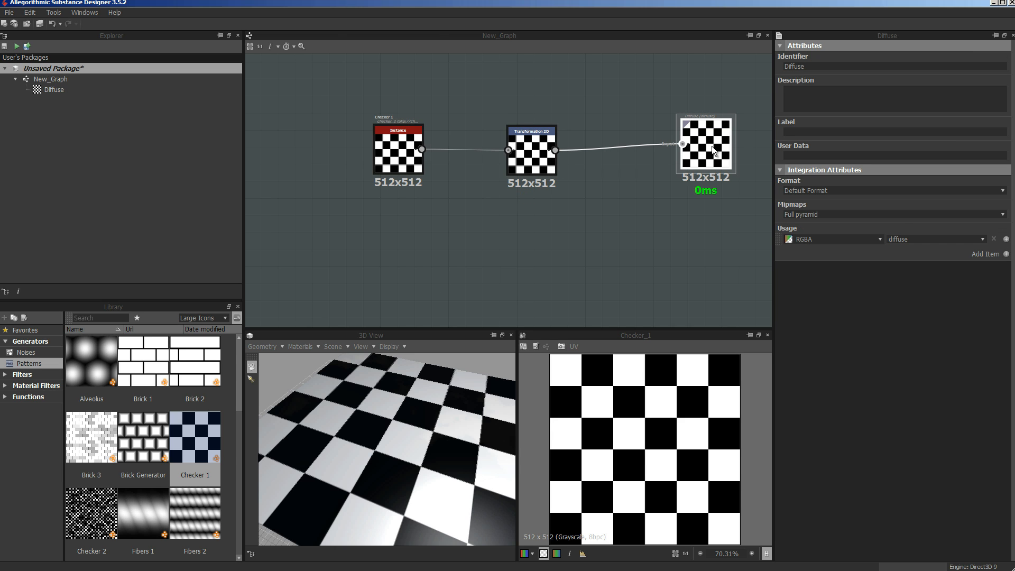
Step: Rotate the checker pattern 90° clockwise twice with the Transformation 2D node
{"action": "left_click", "coordinate": [537, 154]}
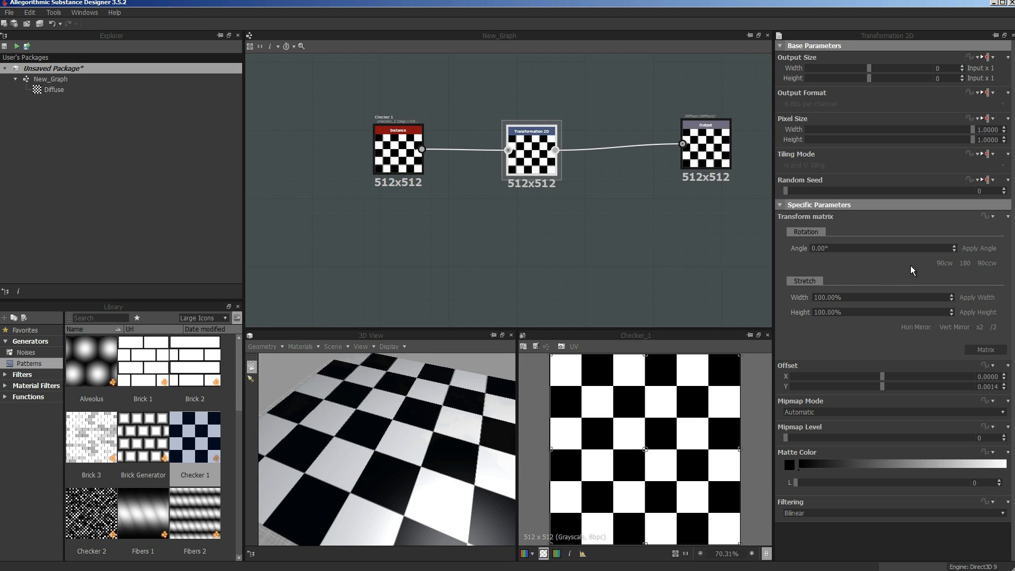
{"action": "left_click", "coordinate": [942, 263]}
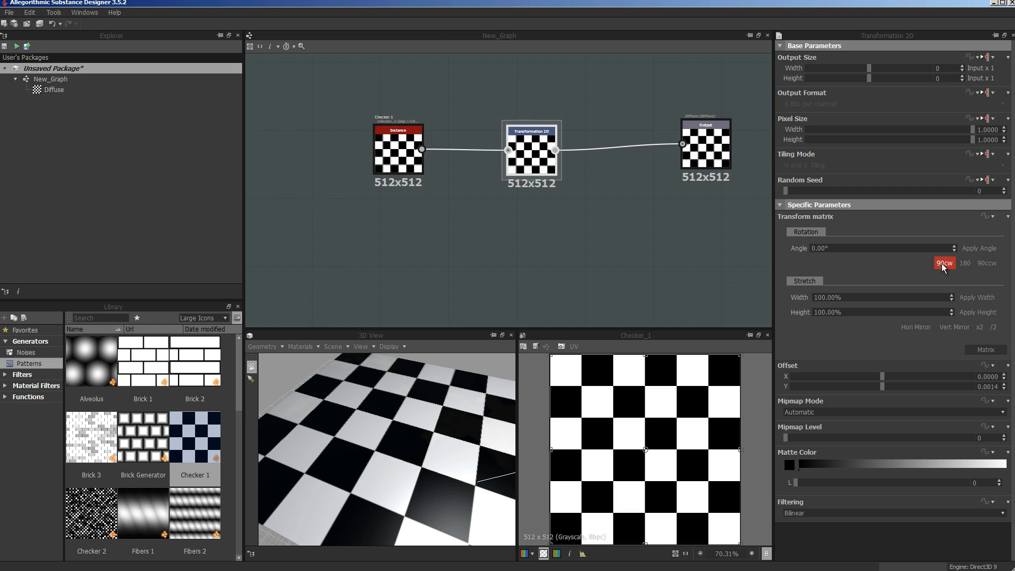
{"action": "left_click", "coordinate": [942, 263]}
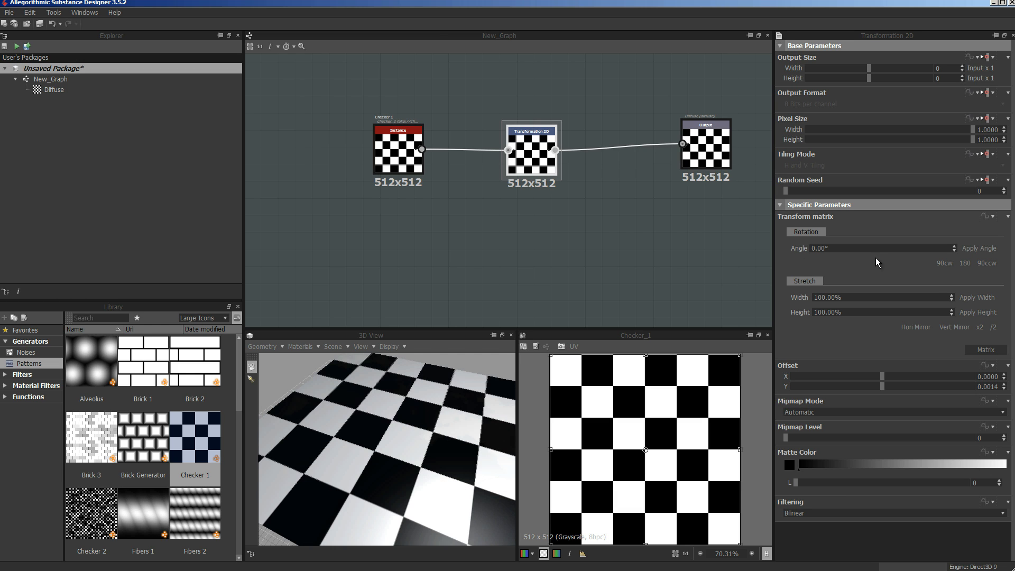
Step: Apply a 45° rotation in the Transformation 2D node and preview the node in the 2D view
{"action": "left_click", "coordinate": [847, 248]}
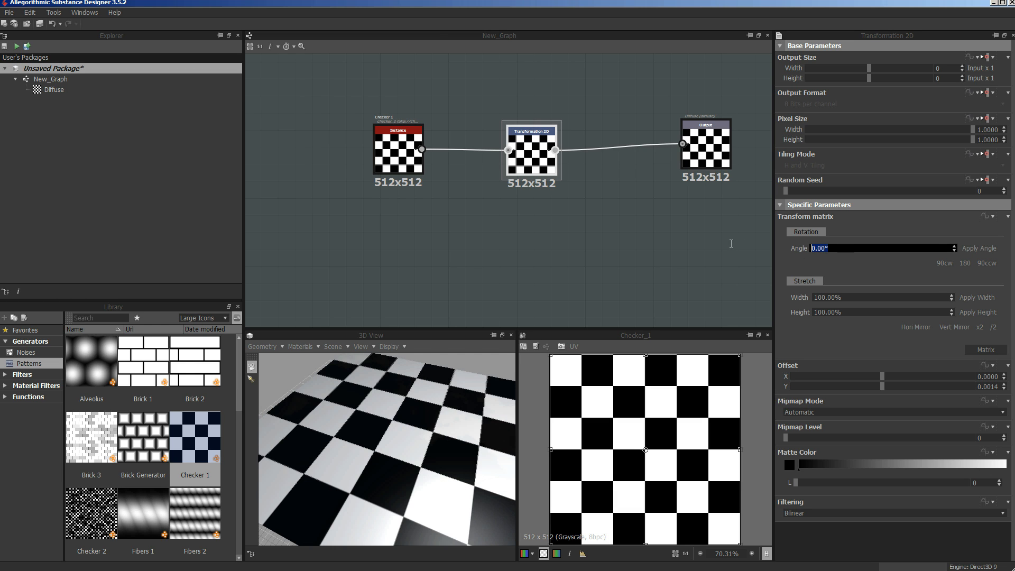
{"action": "type", "text": "45"}
{"action": "left_click", "coordinate": [976, 247]}
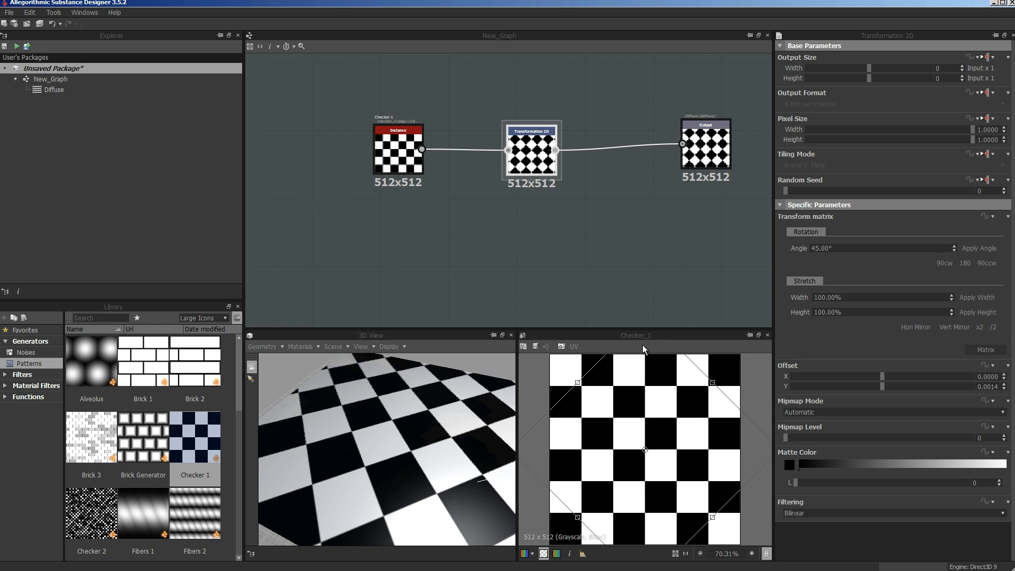
{"action": "double_click", "coordinate": [533, 157]}
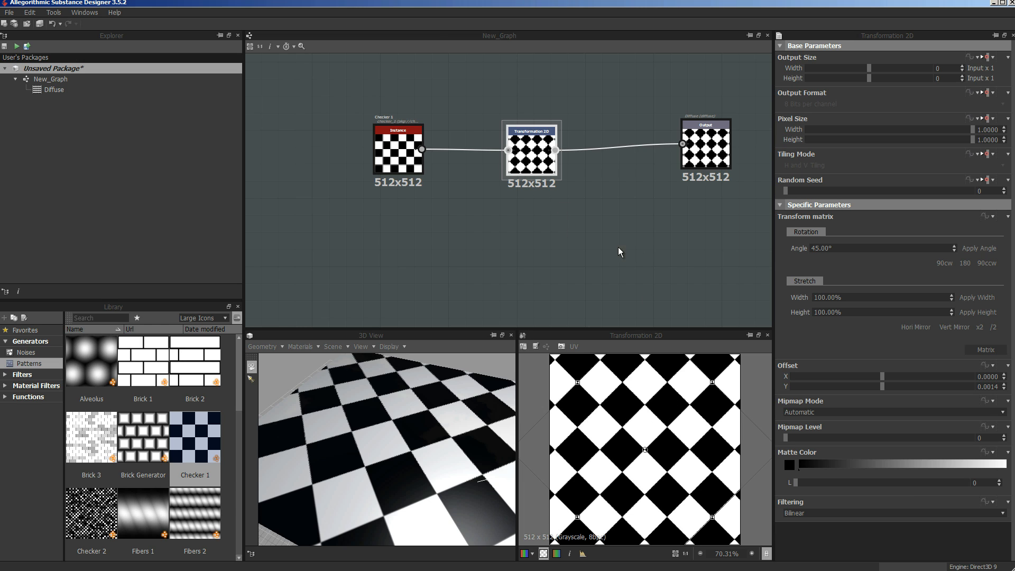
Step: Rotate the Transformation 2D result another 90° clockwise and enter 0° as its rotation angle
{"action": "left_click", "coordinate": [944, 263]}
{"action": "left_click", "coordinate": [839, 249]}
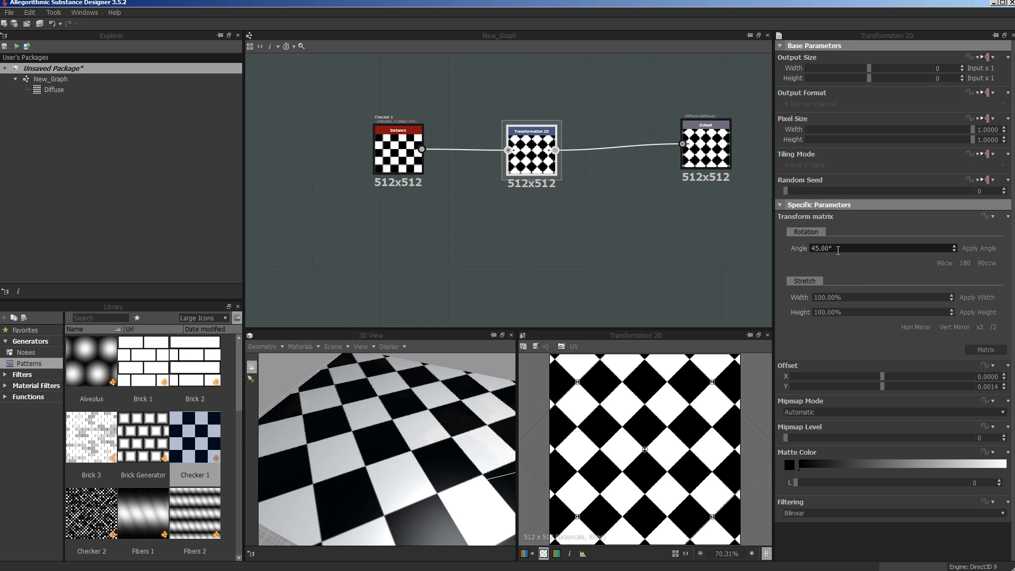
{"action": "type", "text": "0"}
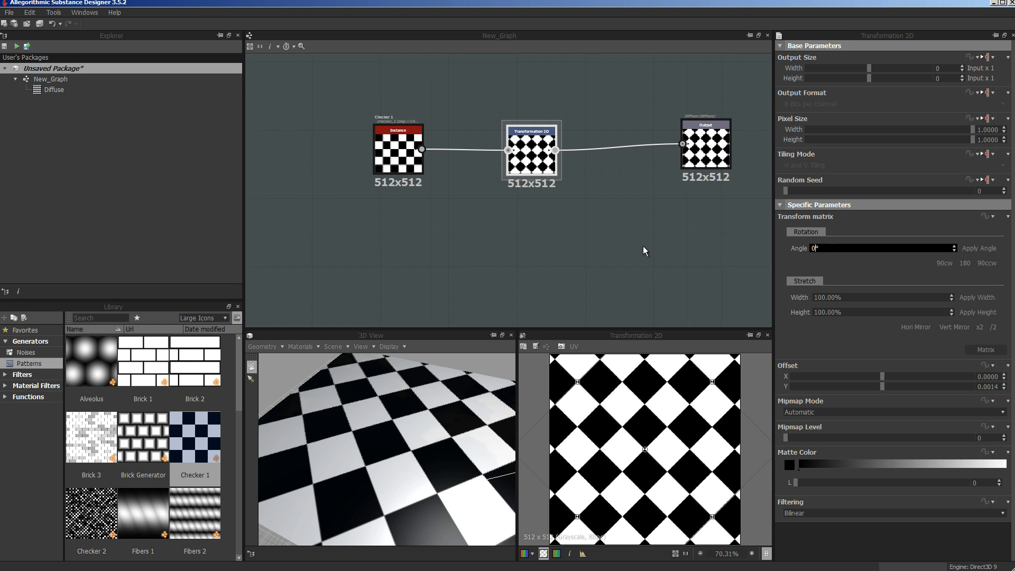
Step: Rotate the Transformation 2D result by 45°
{"action": "left_click", "coordinate": [984, 251]}
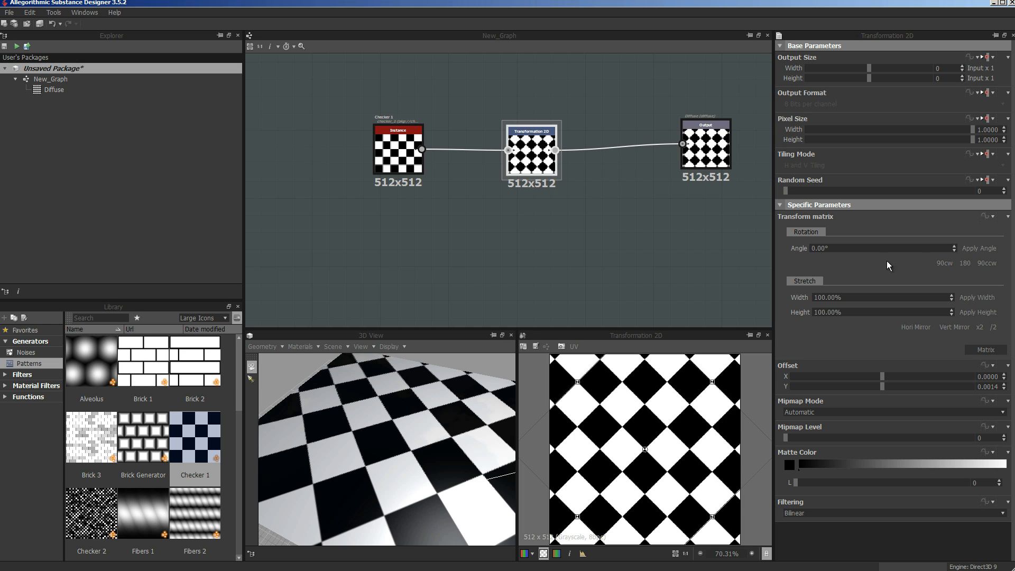
{"action": "left_click", "coordinate": [864, 250]}
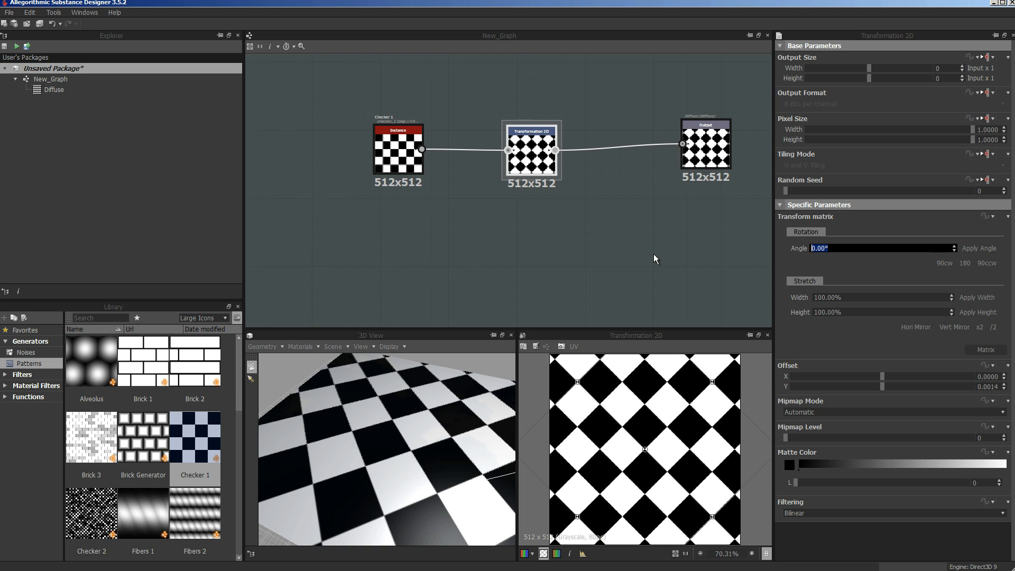
{"action": "type", "text": "45"}
{"action": "left_click", "coordinate": [972, 248]}
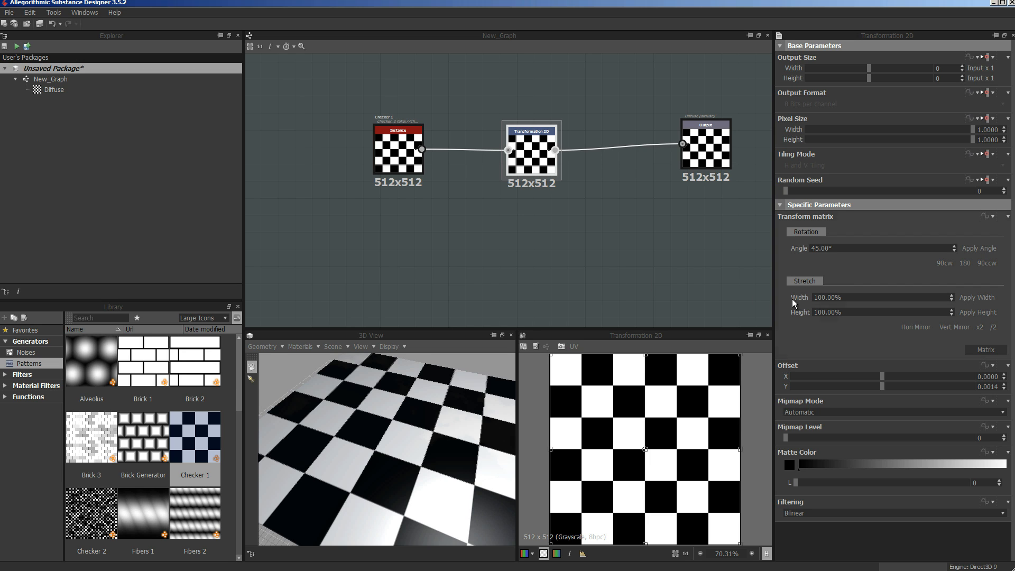
Step: Set the Transformation 2D stretch width to 80% and apply it twice to the checker pattern
{"action": "left_click", "coordinate": [952, 299]}
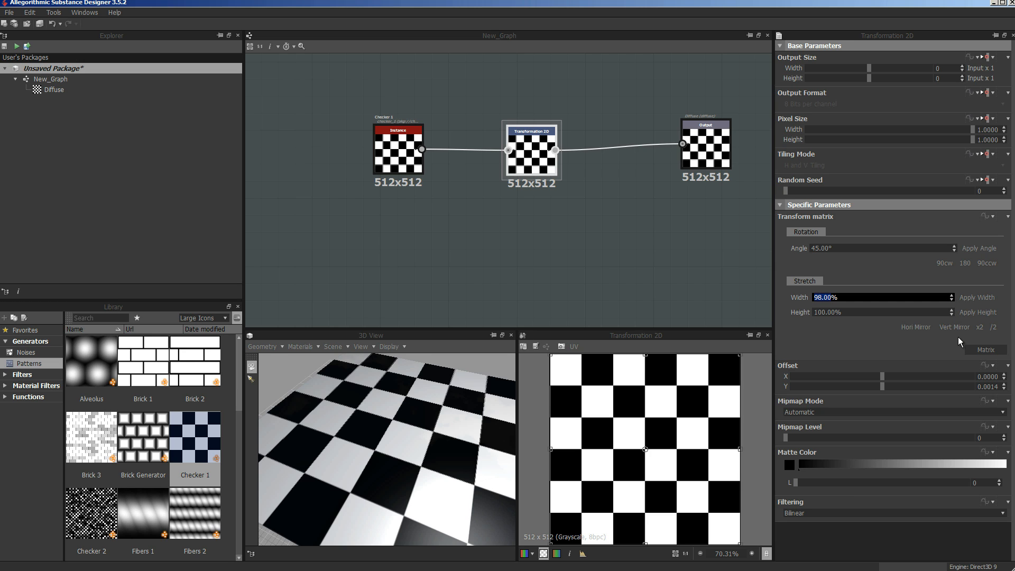
{"action": "left_click", "coordinate": [952, 299]}
{"action": "left_click", "coordinate": [951, 299]}
{"action": "key", "text": "ctrl+a"}
{"action": "type", "text": "80"}
{"action": "key", "text": "Return"}
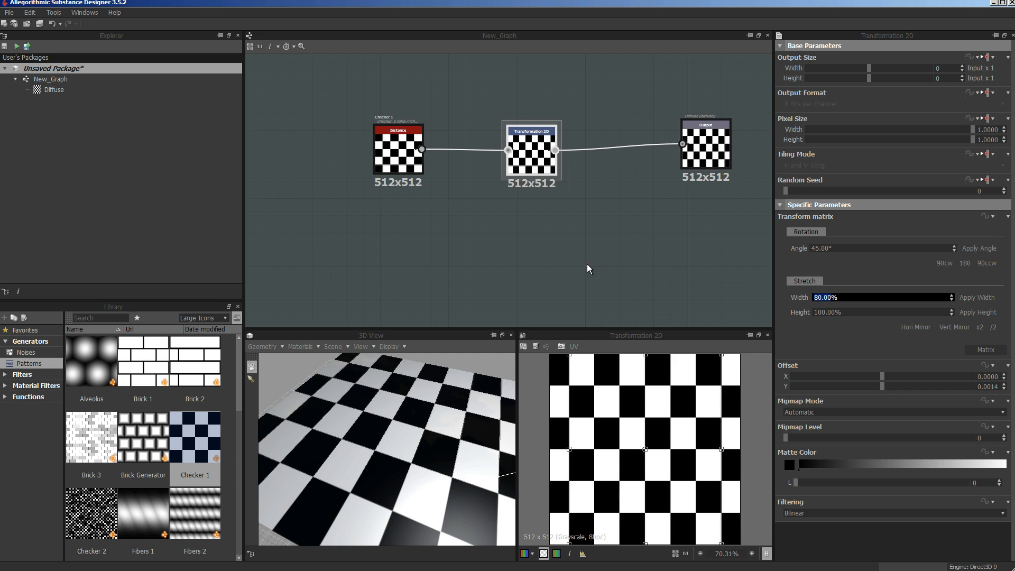
{"action": "left_click", "coordinate": [987, 298]}
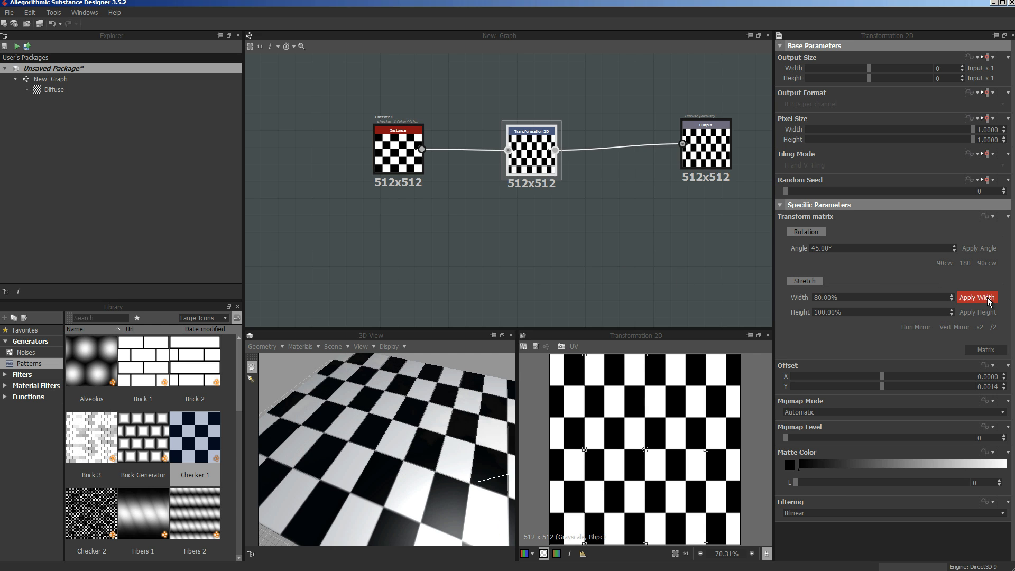
Step: Apply a 50% stretch height to the checker pattern and adjust its X offset in the Transformation 2D node
{"action": "left_click", "coordinate": [863, 311]}
{"action": "type", "text": "50%"}
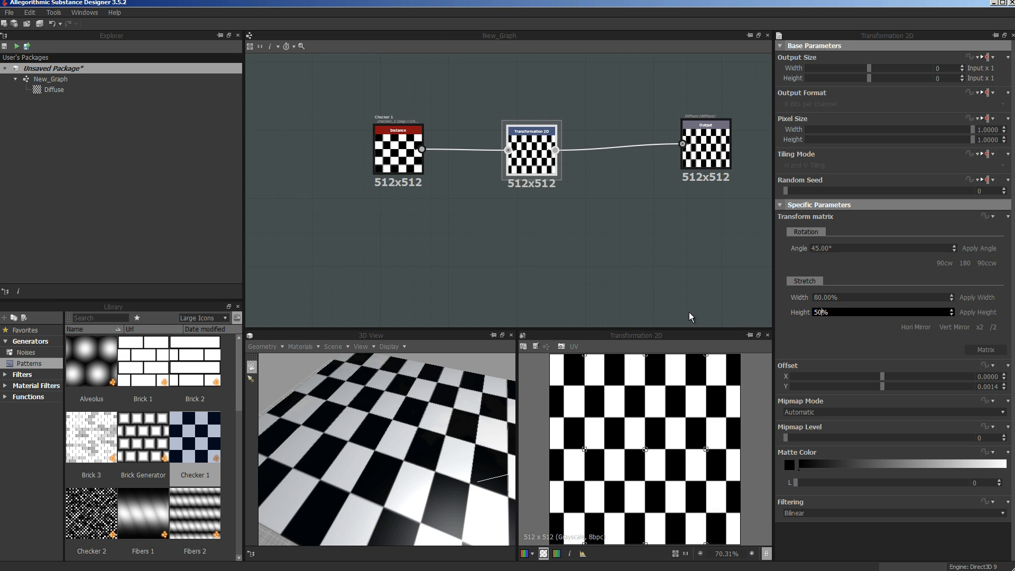
{"action": "left_click", "coordinate": [978, 312]}
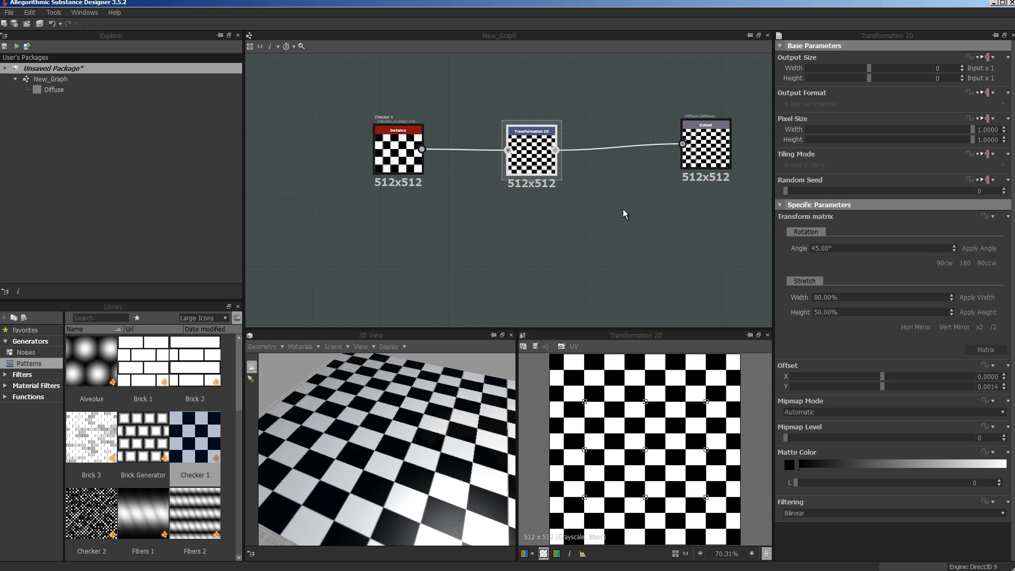
{"action": "left_click_drag", "start_coordinate": [882, 377], "coordinate": [855, 403]}
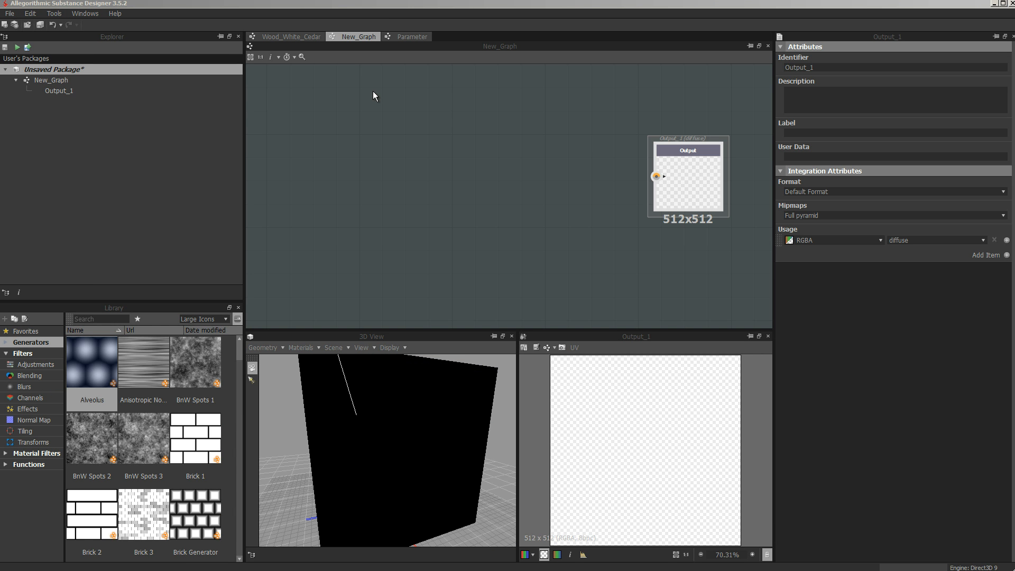
Step: Add an FX-Map node to New_Graph and connect it to the diffuse output node
{"action": "right_click", "coordinate": [373, 92]}
{"action": "mouse_move", "coordinate": [505, 101]}
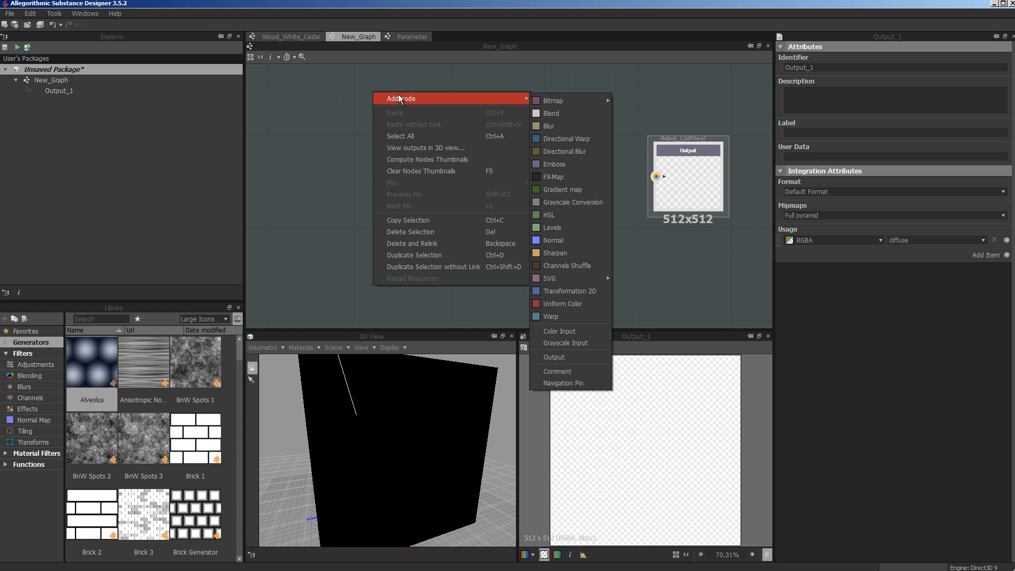
{"action": "left_click", "coordinate": [553, 176]}
{"action": "left_click_drag", "start_coordinate": [383, 113], "coordinate": [484, 208]}
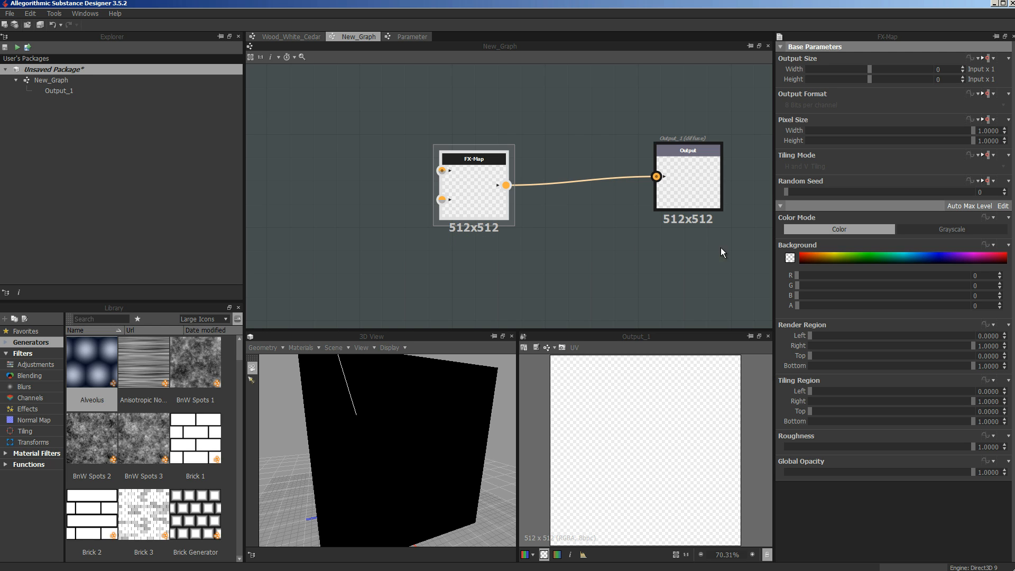
Step: Open the FX-Map node's internal graph for editing and bring its Quadrant node into full view
{"action": "left_click", "coordinate": [1002, 206]}
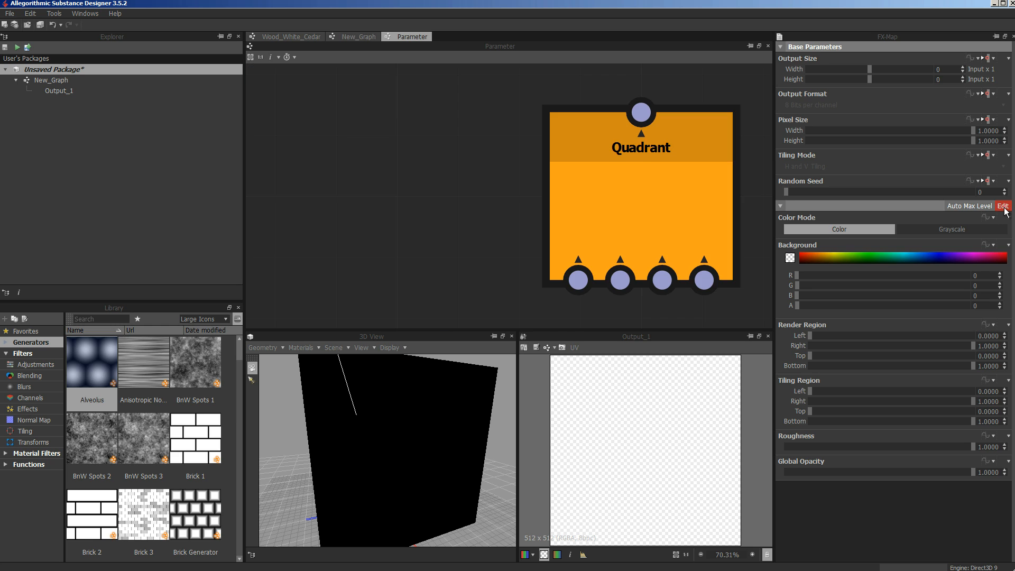
{"action": "left_click_drag", "start_coordinate": [654, 214], "coordinate": [537, 189]}
{"action": "scroll", "coordinate": [696, 186], "scroll_direction": "down", "scroll_amount": 4}
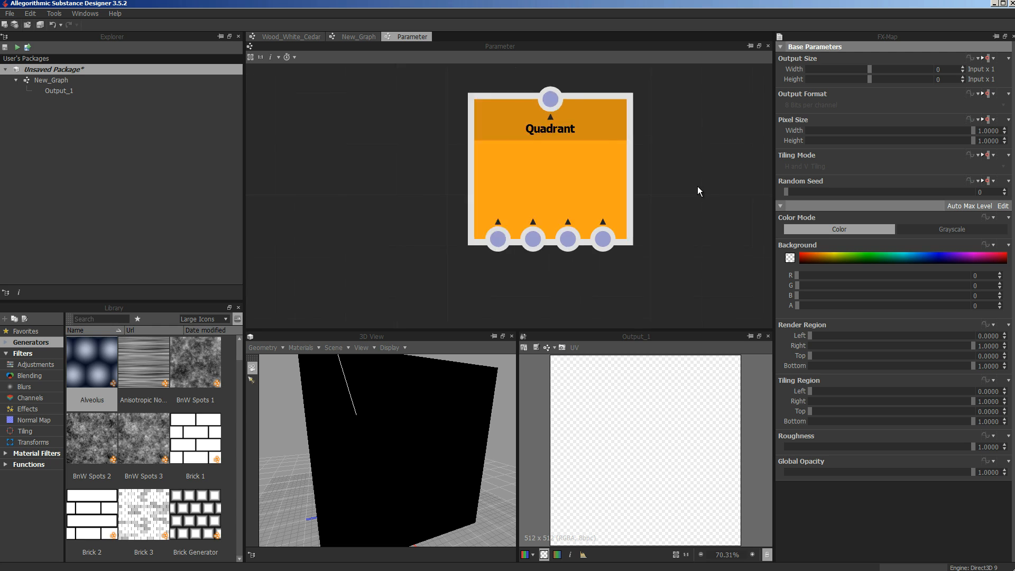
{"action": "left_click_drag", "start_coordinate": [601, 190], "coordinate": [544, 174]}
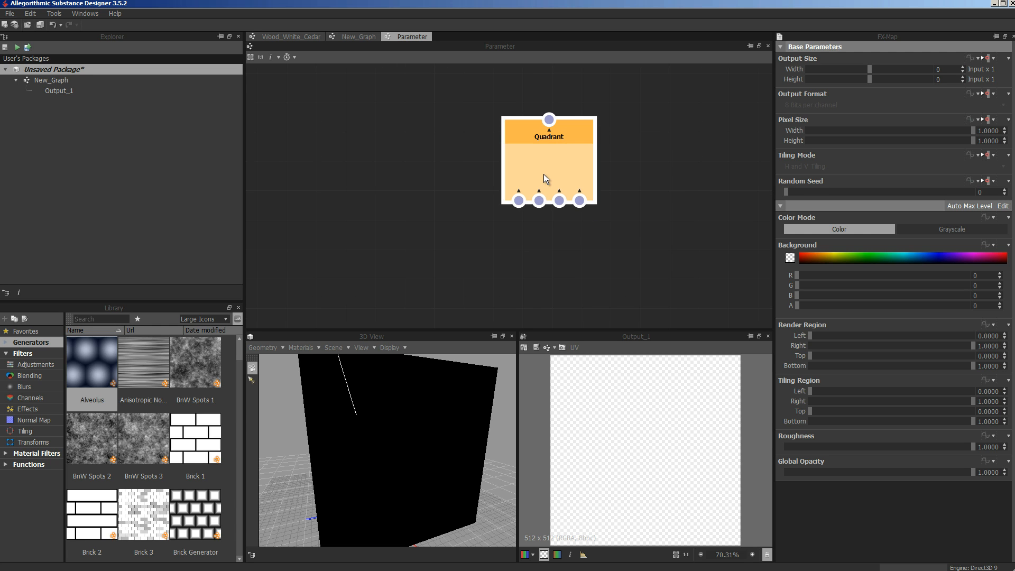
Step: Set the Quadrant node's pattern to Square
{"action": "left_click", "coordinate": [548, 171]}
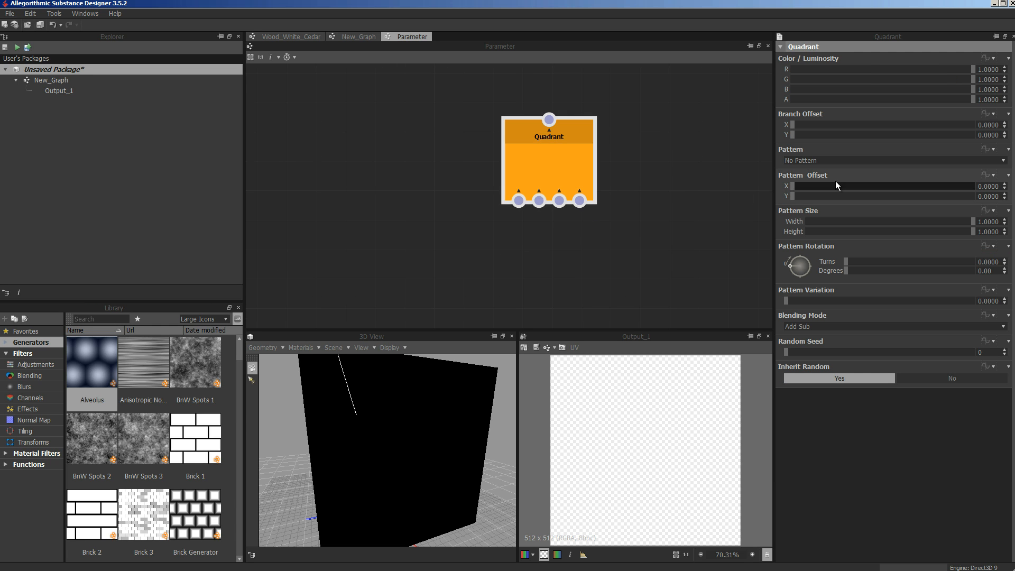
{"action": "left_click", "coordinate": [1004, 161]}
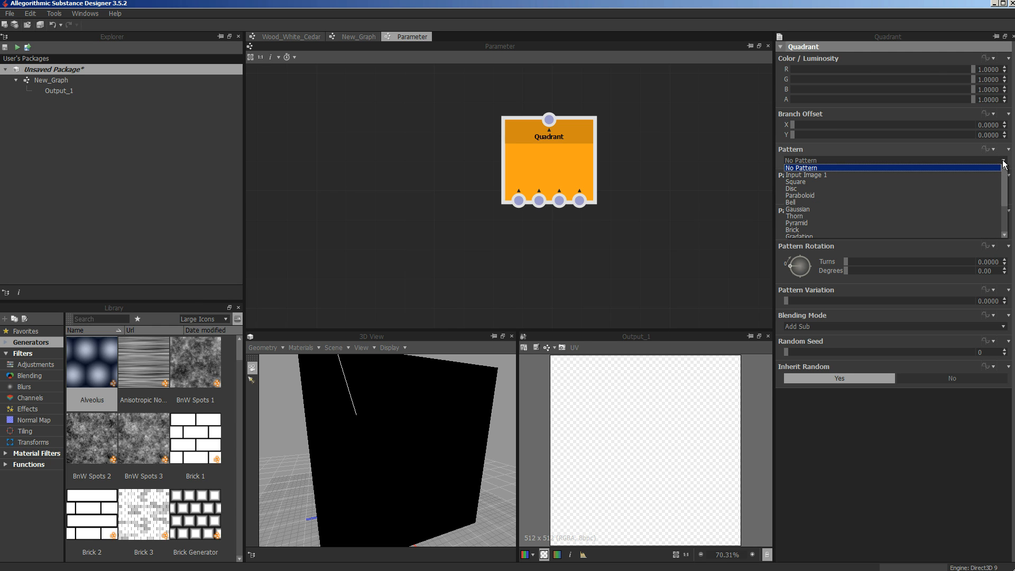
{"action": "left_click", "coordinate": [793, 182]}
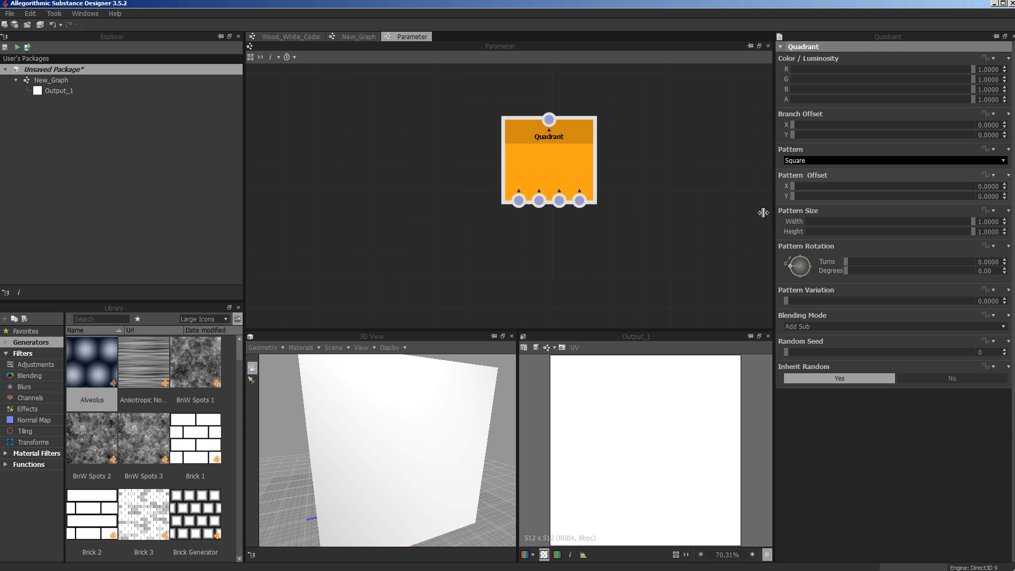
Step: Add a second Quadrant node linked to all four branches of the first one, and set its pattern to Disc
{"action": "middle_click_drag", "start_coordinate": [653, 188], "coordinate": [642, 158]}
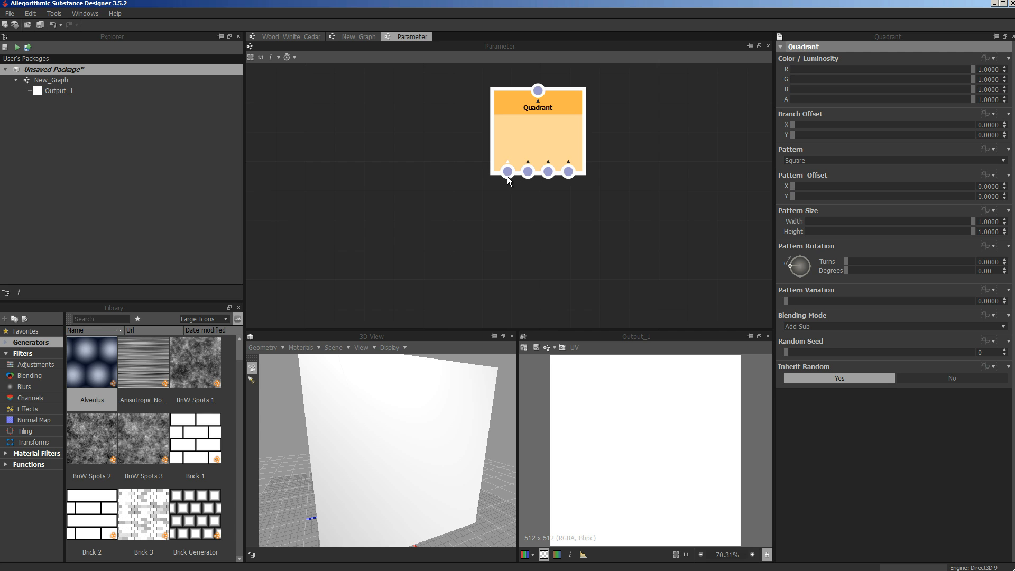
{"action": "right_click", "coordinate": [466, 200]}
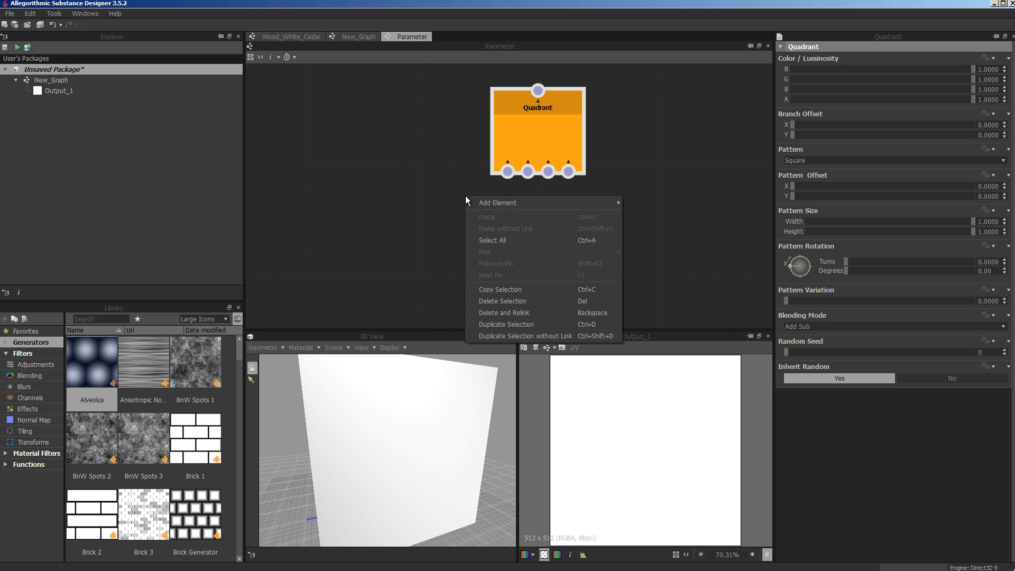
{"action": "mouse_move", "coordinate": [490, 201]}
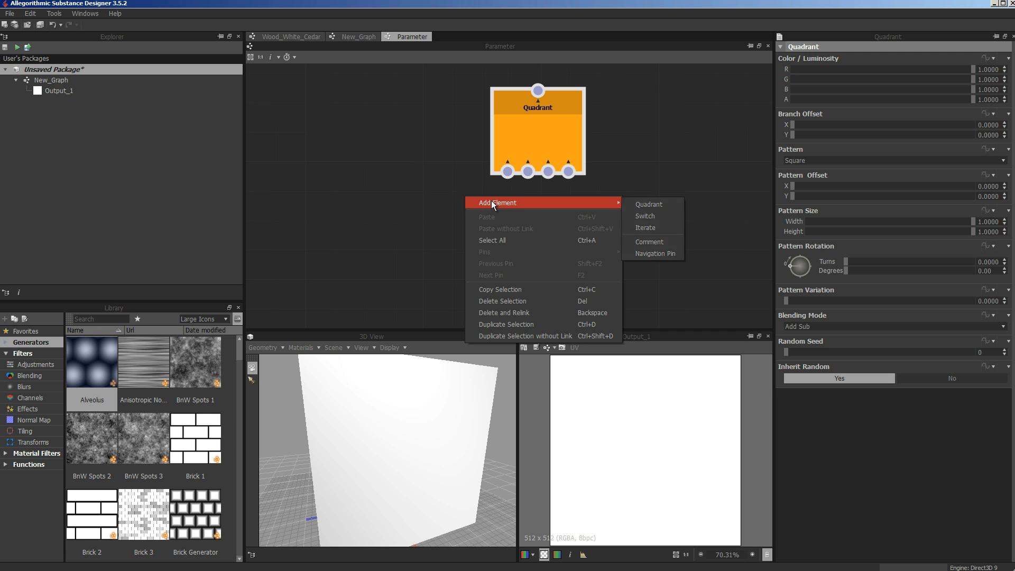
{"action": "left_click", "coordinate": [660, 206]}
{"action": "mouse_move", "coordinate": [538, 243]}
{"action": "left_mouse_down"}
{"action": "mouse_move", "coordinate": [530, 255]}
{"action": "mouse_move", "coordinate": [543, 254]}
{"action": "left_mouse_up"}
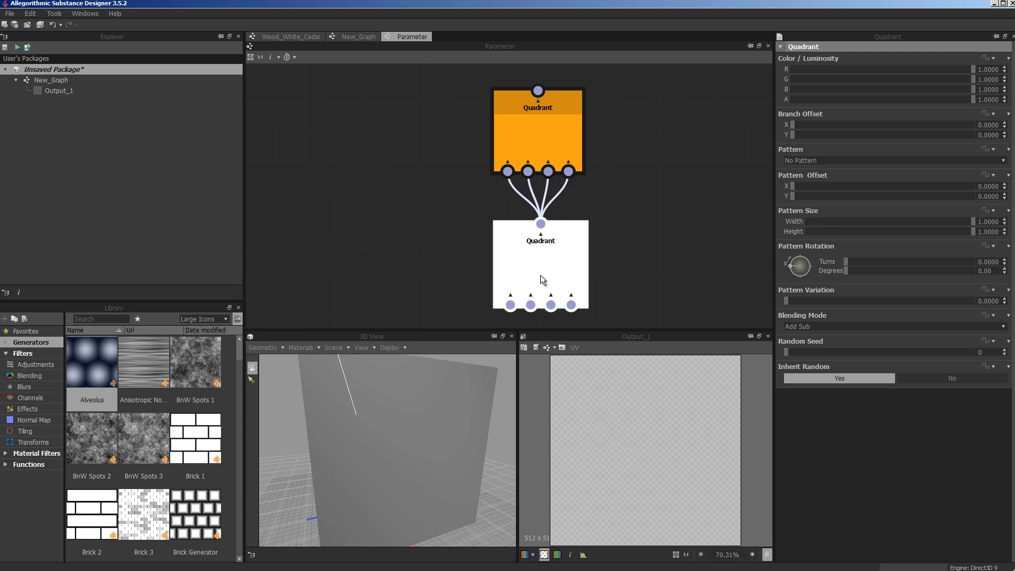
{"action": "left_click", "coordinate": [1003, 160]}
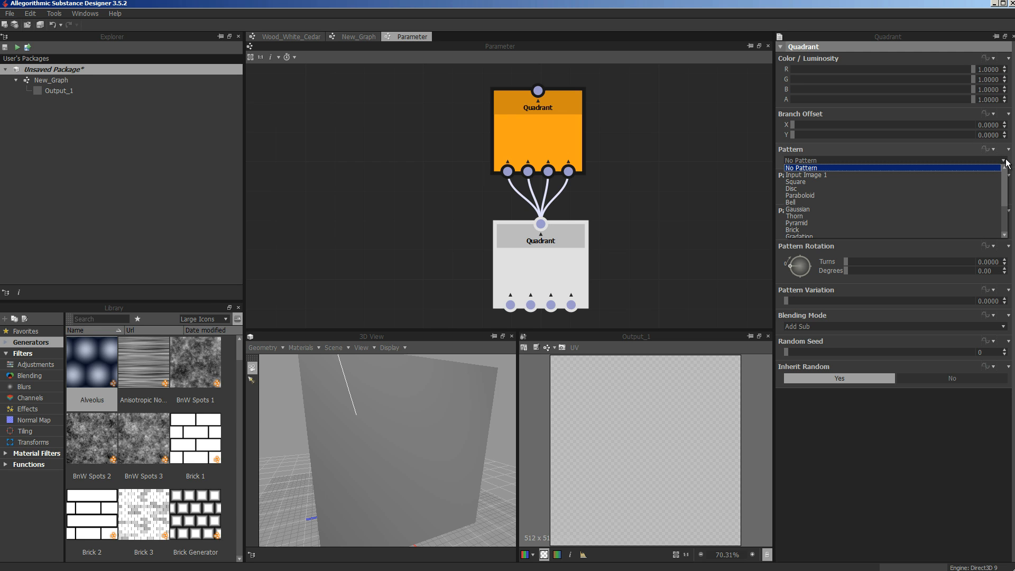
{"action": "left_click", "coordinate": [798, 189]}
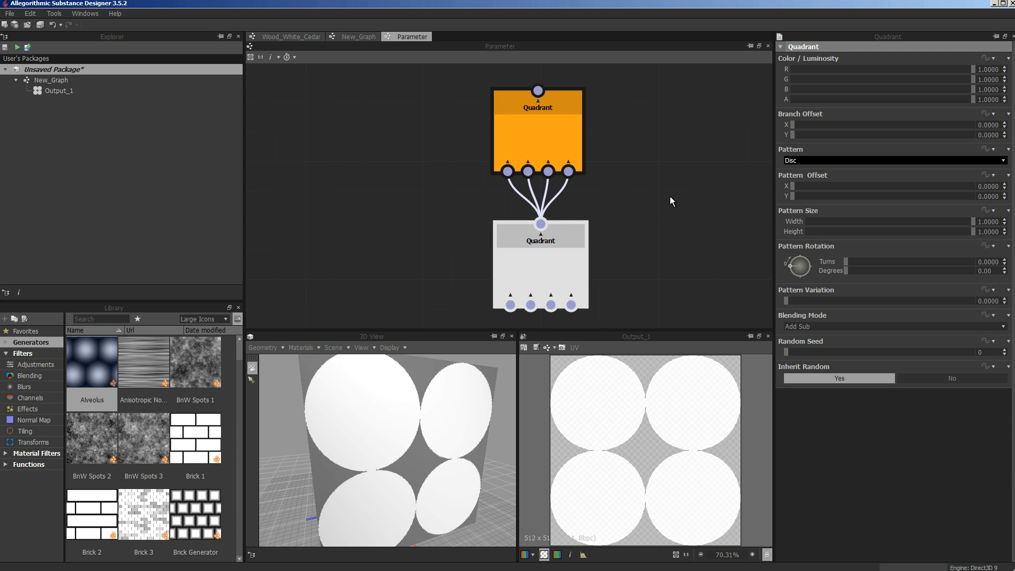
Step: Delete the links from the first Quadrant's fourth and third branches to the disc Quadrant
{"action": "left_click", "coordinate": [556, 197]}
{"action": "key", "text": "Delete"}
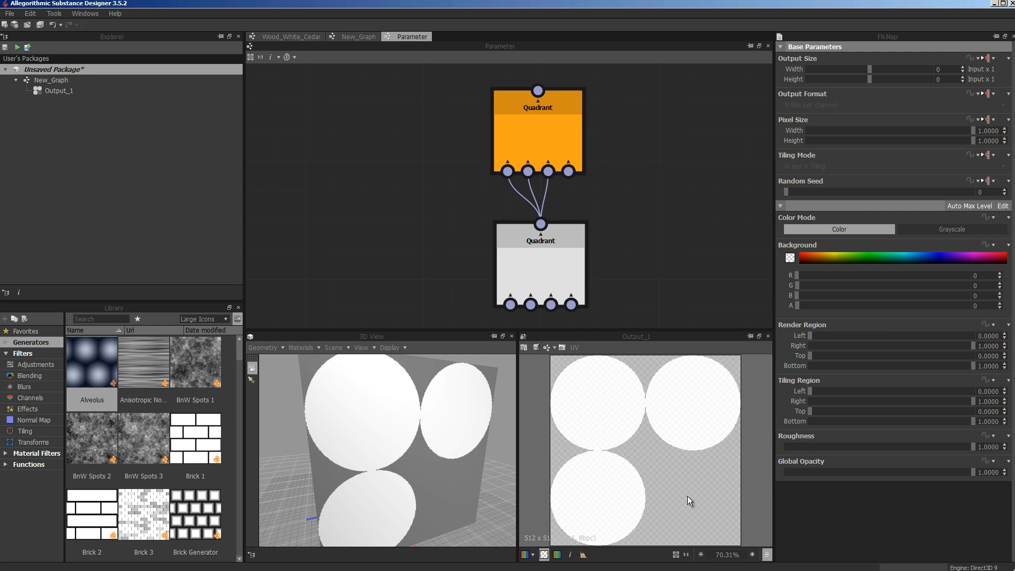
{"action": "left_click", "coordinate": [547, 193]}
{"action": "key", "text": "Delete"}
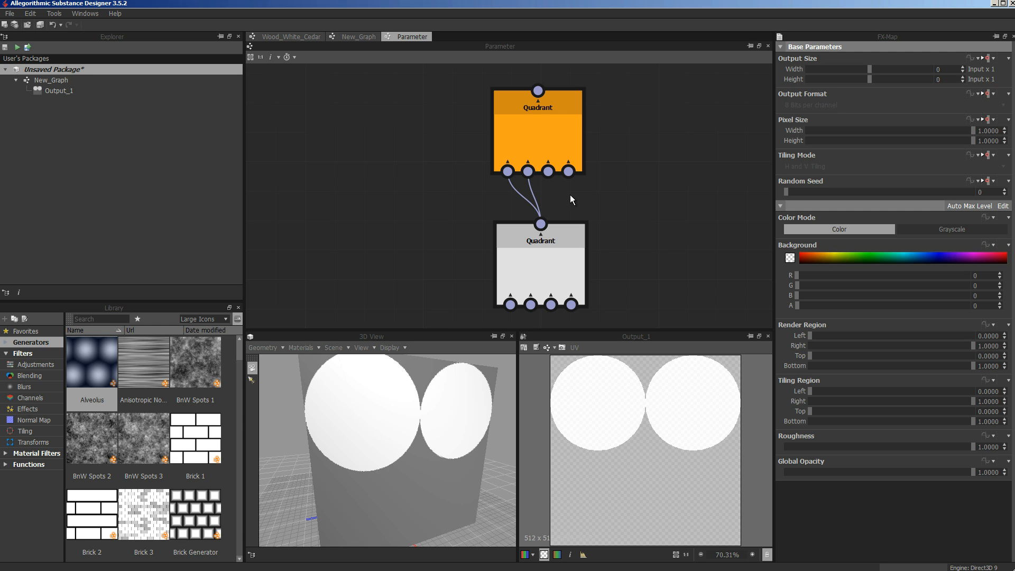
Step: Set the disc Quadrant's pattern size to 0.81 in both width and height
{"action": "left_click", "coordinate": [543, 272]}
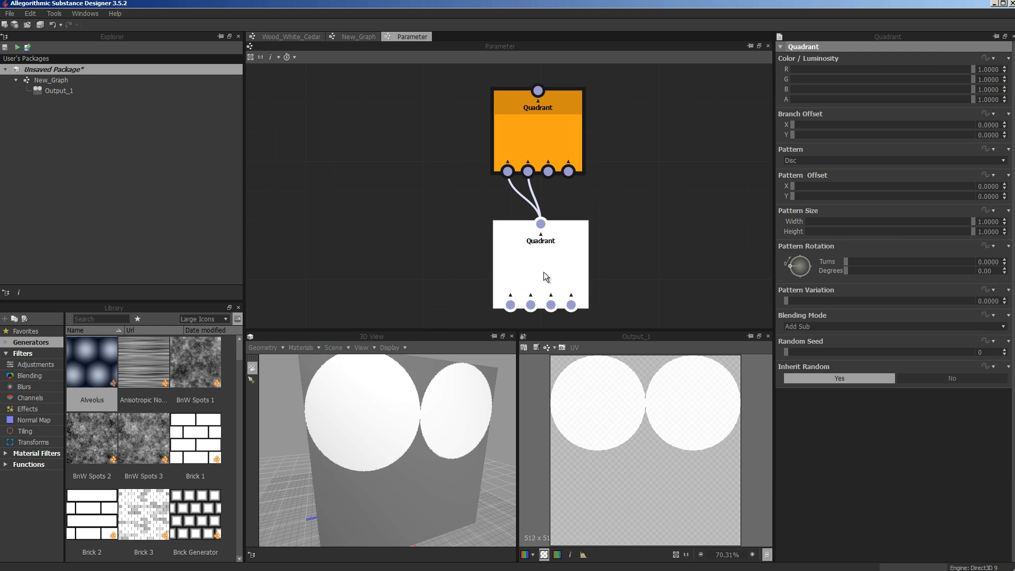
{"action": "left_click", "coordinate": [940, 222]}
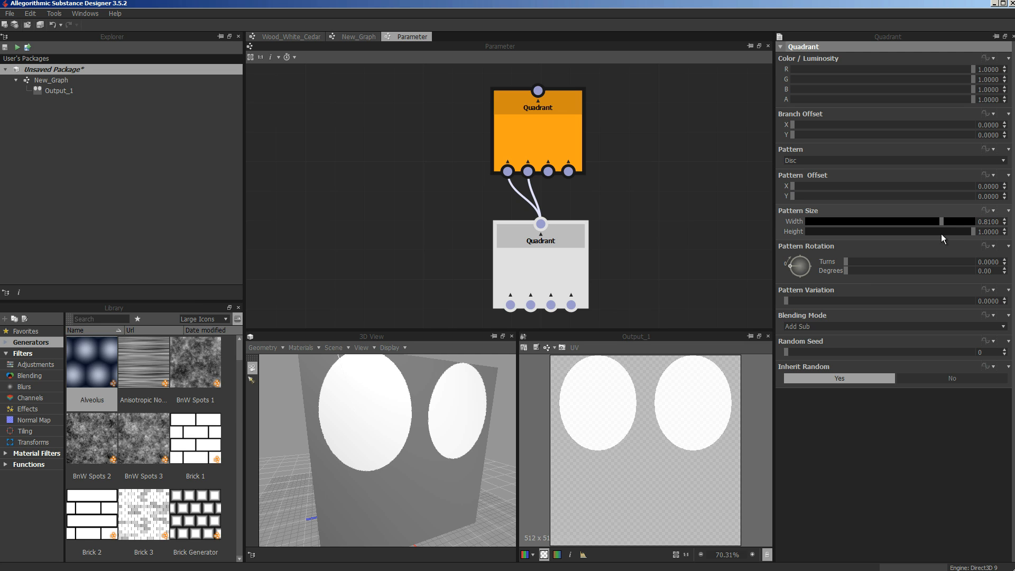
{"action": "left_click", "coordinate": [941, 232]}
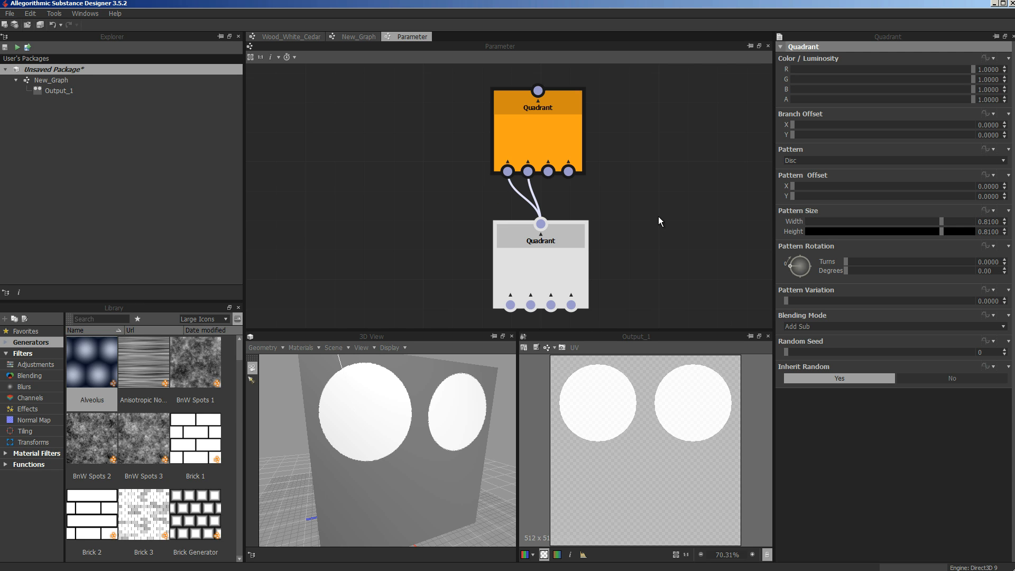
Step: Add a third Quadrant node and place it below the disc Quadrant
{"action": "left_click", "coordinate": [649, 239]}
{"action": "middle_click_drag", "start_coordinate": [649, 223], "coordinate": [640, 114]}
{"action": "right_click", "coordinate": [609, 195]}
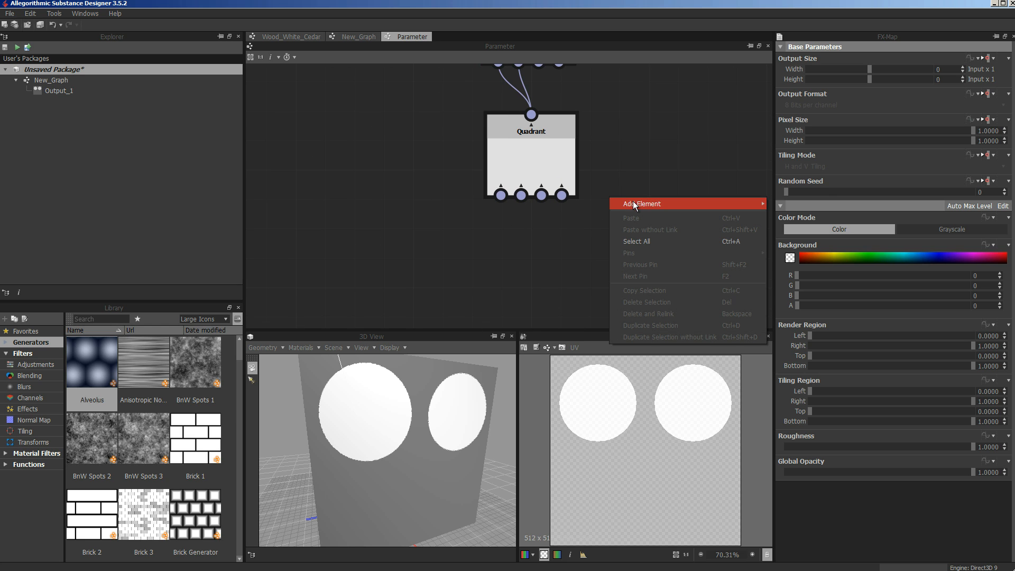
{"action": "mouse_move", "coordinate": [636, 205]}
{"action": "left_click", "coordinate": [791, 205]}
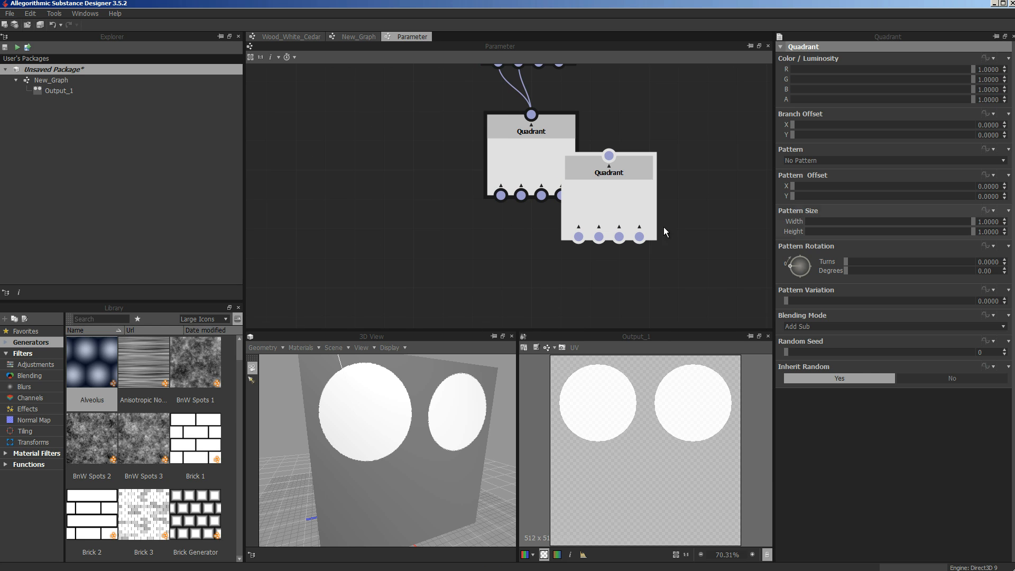
{"action": "left_click_drag", "start_coordinate": [618, 201], "coordinate": [541, 285]}
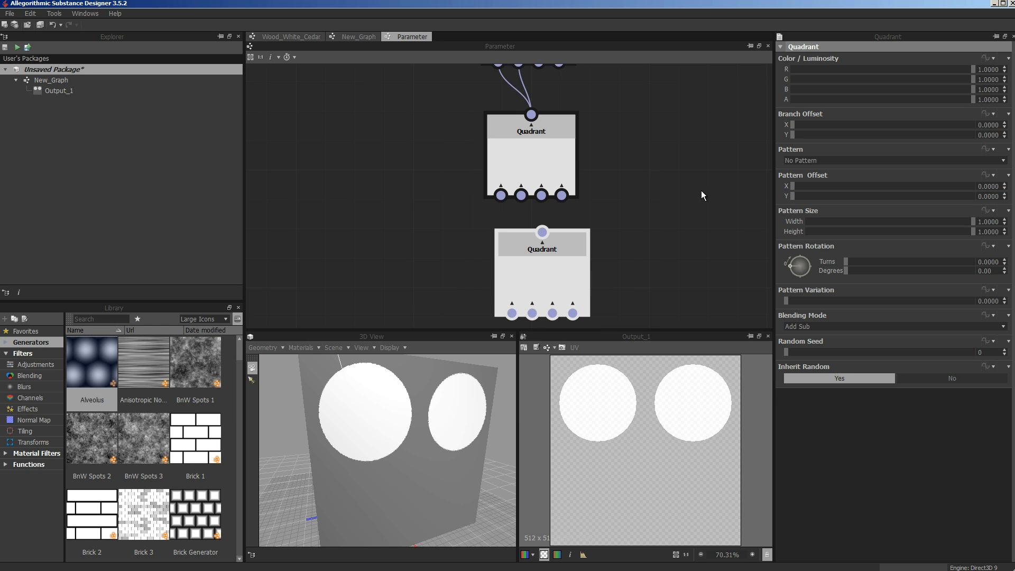
Step: Give the third Quadrant a Square pattern sized 0.64 in width and height, and connect it to the disc Quadrant's fourth branch
{"action": "left_click", "coordinate": [1003, 161]}
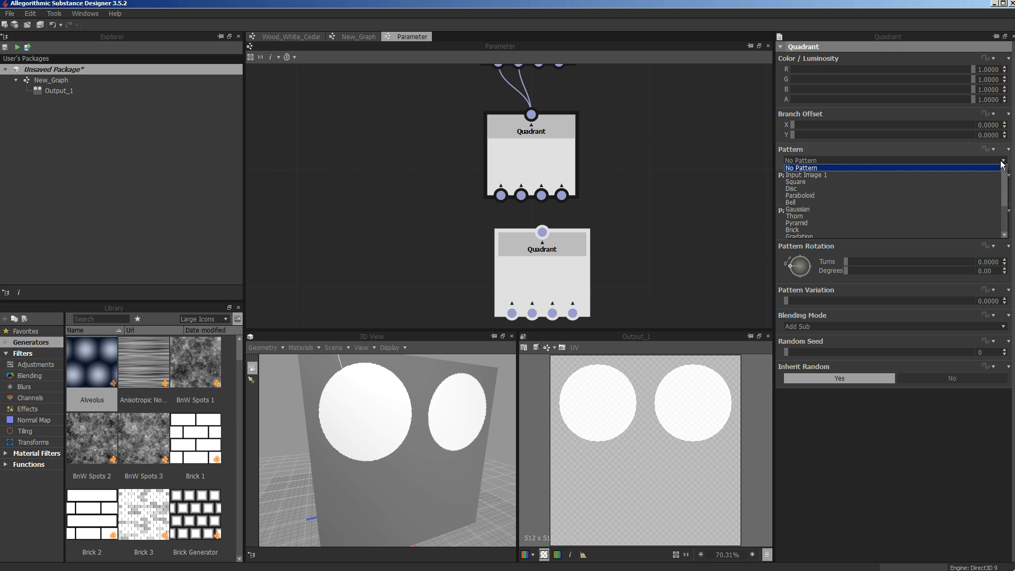
{"action": "left_click", "coordinate": [796, 182]}
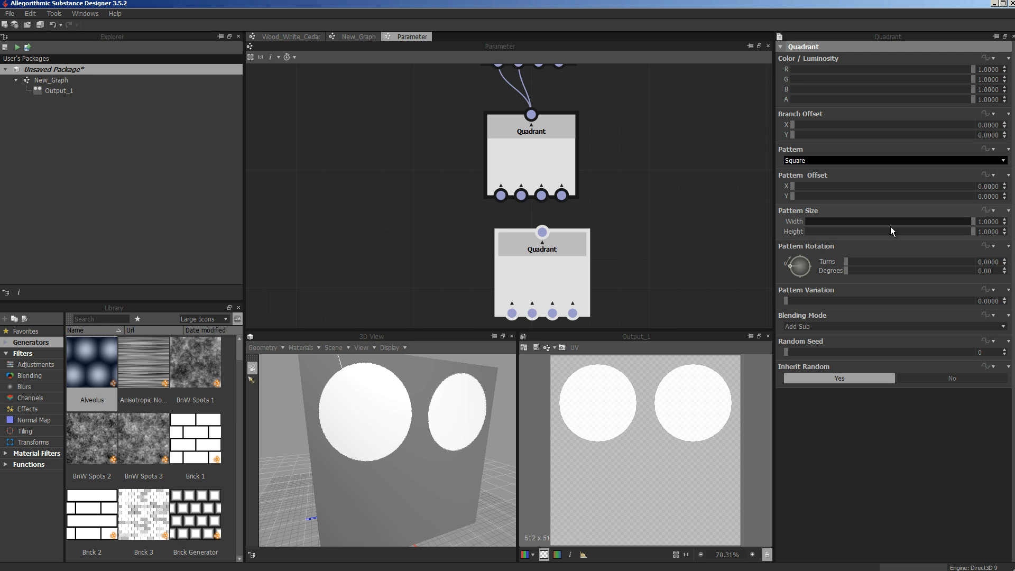
{"action": "left_click", "coordinate": [913, 221]}
{"action": "left_click", "coordinate": [914, 231]}
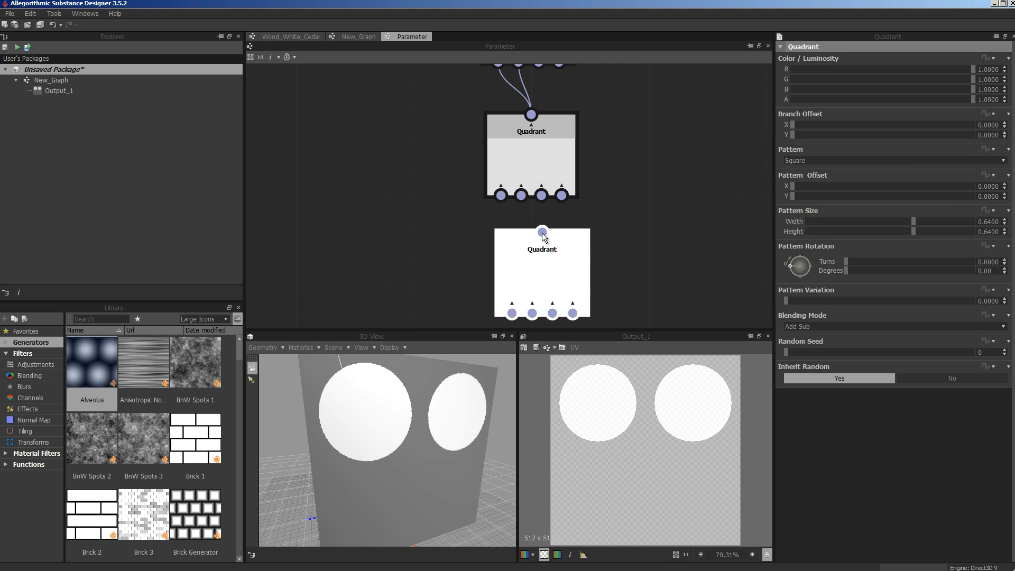
{"action": "left_click_drag", "start_coordinate": [543, 234], "coordinate": [560, 202]}
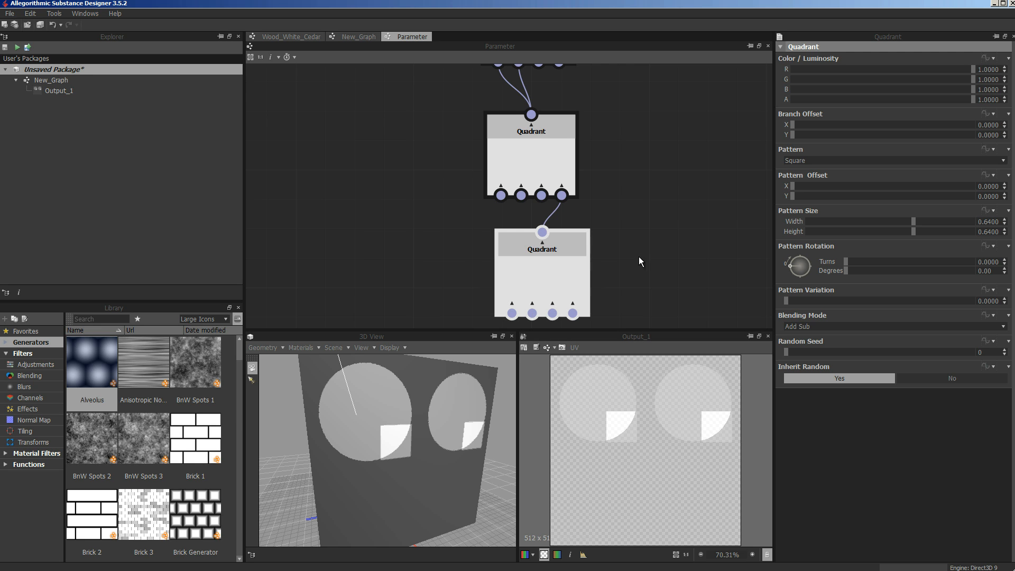
Step: Connect the square Quadrant to the fourth branch of the first Quadrant
{"action": "scroll", "coordinate": [667, 228], "scroll_direction": "up", "scroll_amount": 1}
{"action": "middle_click_drag", "start_coordinate": [667, 228], "coordinate": [651, 257]}
{"action": "scroll", "coordinate": [631, 234], "scroll_direction": "down", "scroll_amount": 2}
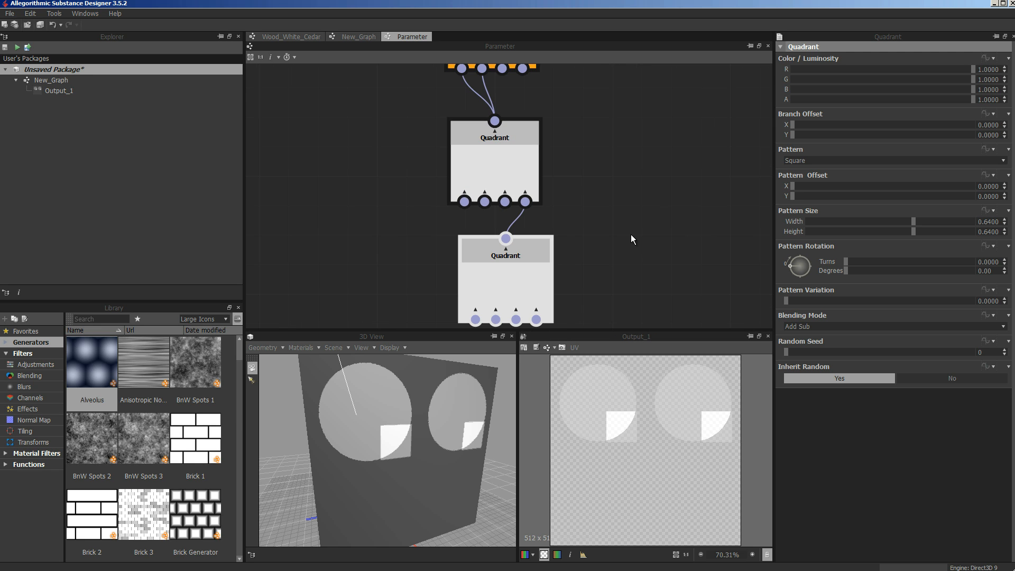
{"action": "middle_click_drag", "start_coordinate": [643, 148], "coordinate": [641, 193]}
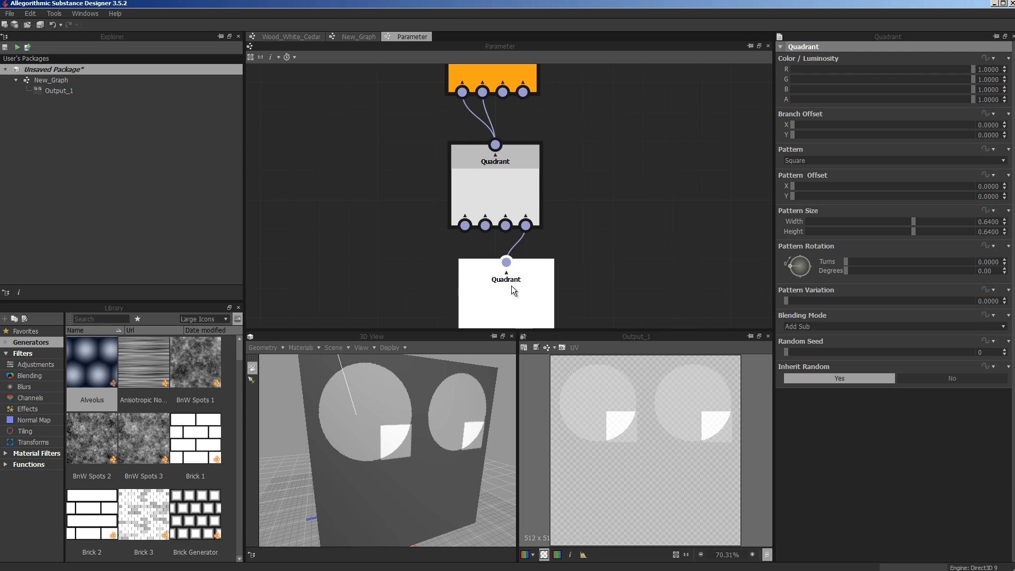
{"action": "left_click_drag", "start_coordinate": [506, 263], "coordinate": [522, 92]}
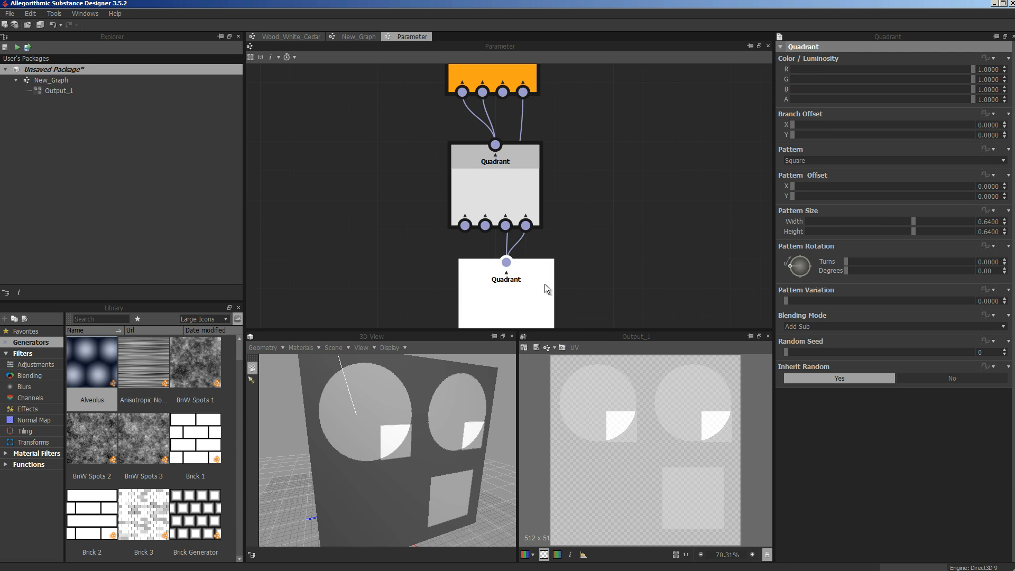
Step: Delete the link between the disc Quadrant's fourth branch and the square Quadrant, and place the square Quadrant beside the disc Quadrant
{"action": "left_click", "coordinate": [517, 248]}
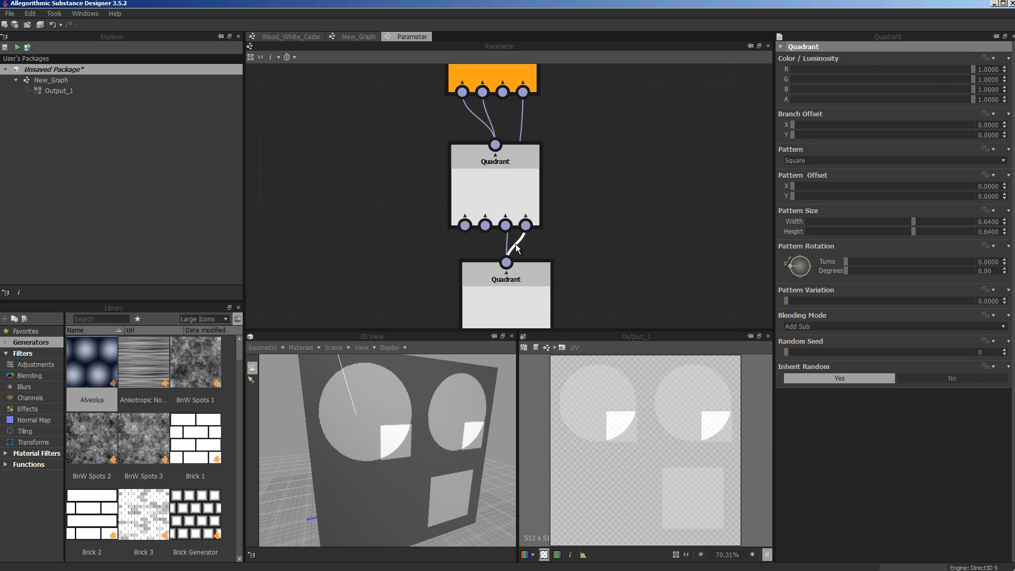
{"action": "key", "text": "Delete"}
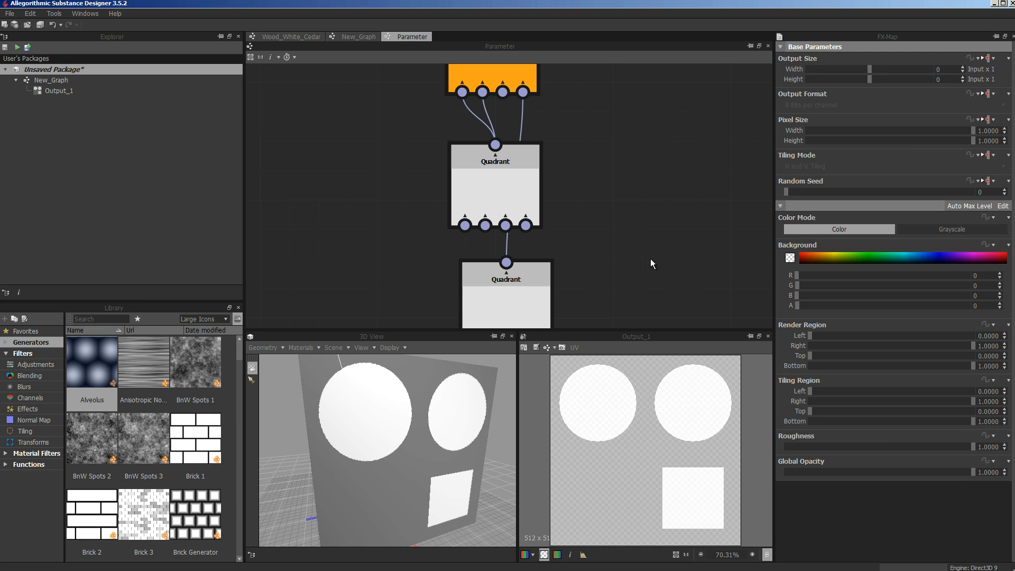
{"action": "left_click_drag", "start_coordinate": [511, 294], "coordinate": [639, 191]}
{"action": "middle_click_drag", "start_coordinate": [529, 259], "coordinate": [503, 305]}
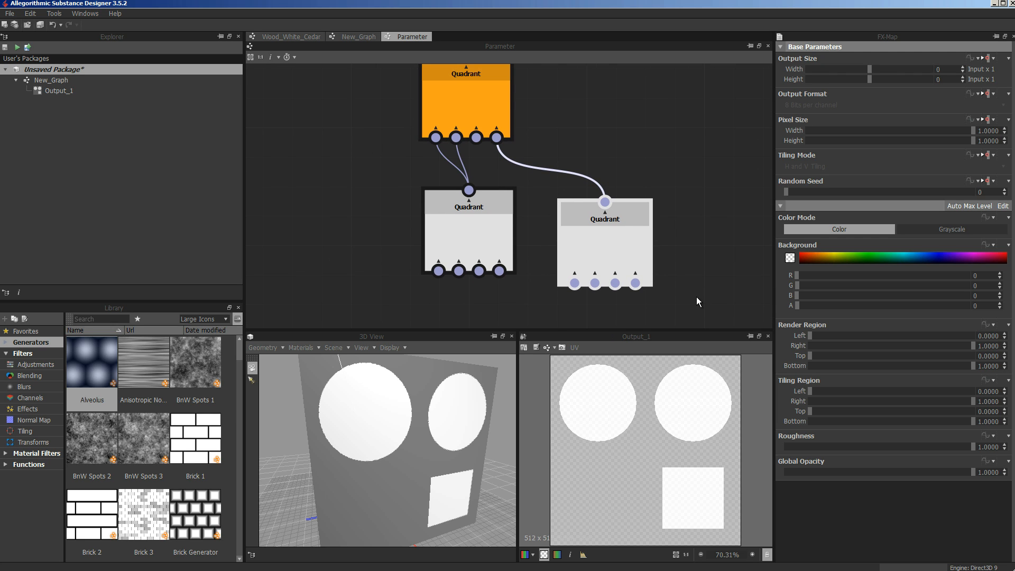
Step: In New_Graph, insert a Normal Mapper filter from the library between the FX-Map and the Output node
{"action": "left_click", "coordinate": [355, 37]}
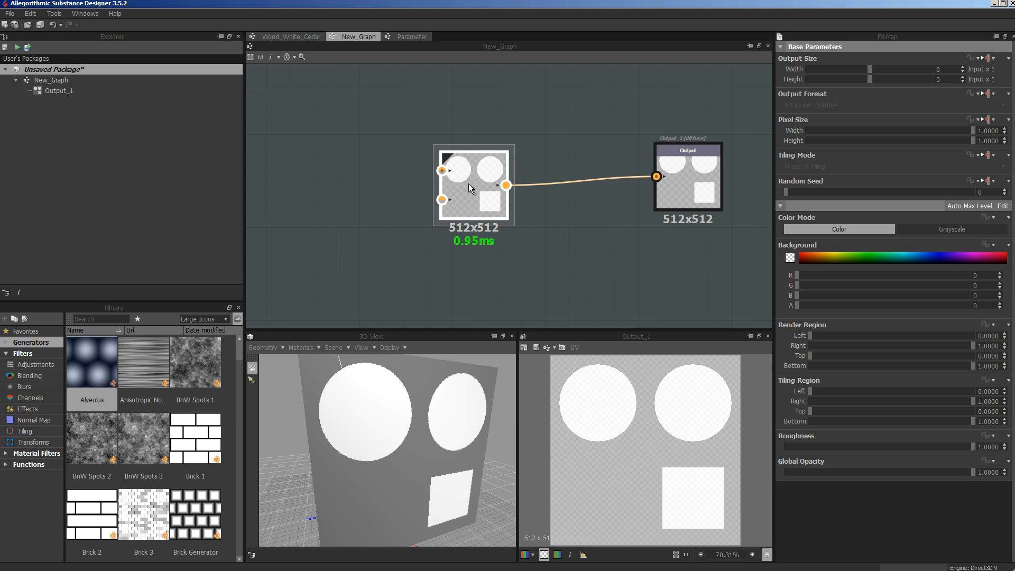
{"action": "left_click_drag", "start_coordinate": [471, 187], "coordinate": [401, 184]}
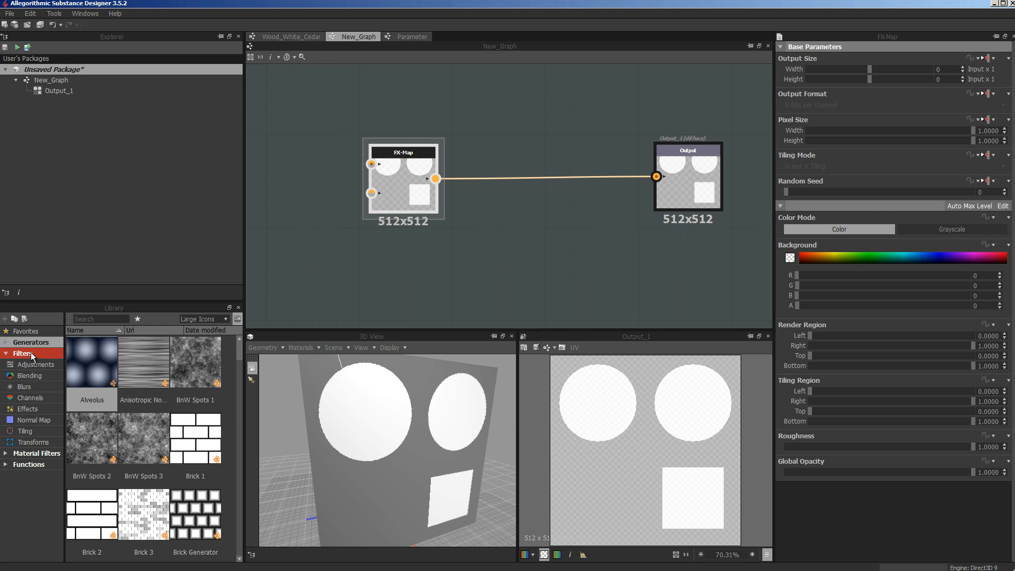
{"action": "left_click", "coordinate": [16, 422]}
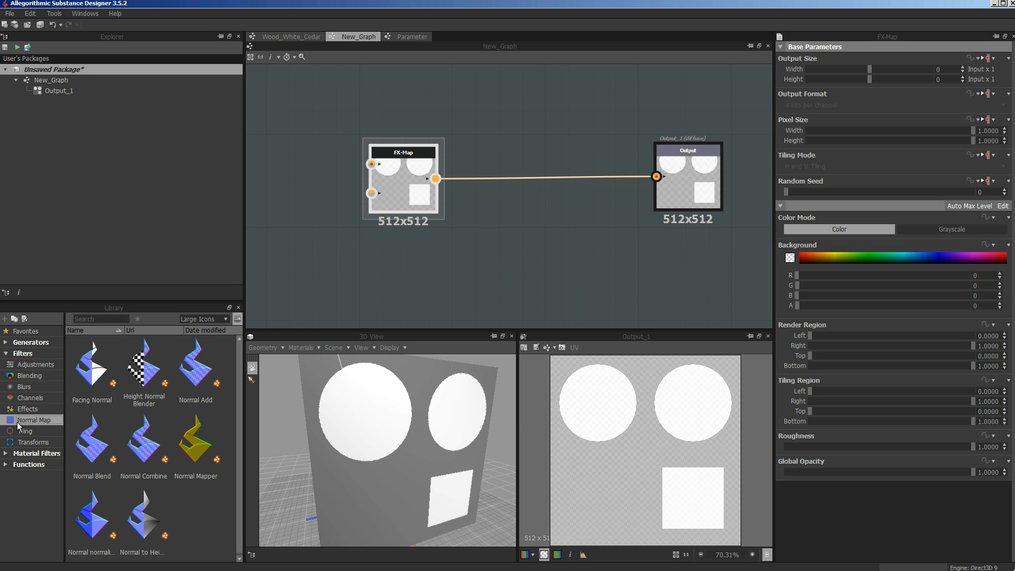
{"action": "left_click_drag", "start_coordinate": [204, 451], "coordinate": [540, 300]}
{"action": "left_click_drag", "start_coordinate": [536, 195], "coordinate": [656, 177]}
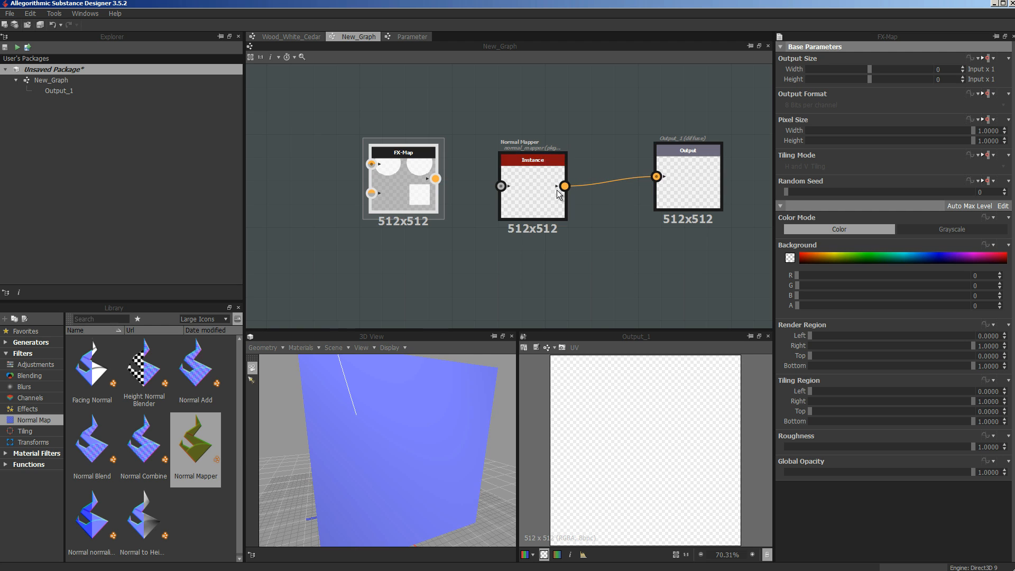
{"action": "left_click_drag", "start_coordinate": [496, 187], "coordinate": [497, 188]}
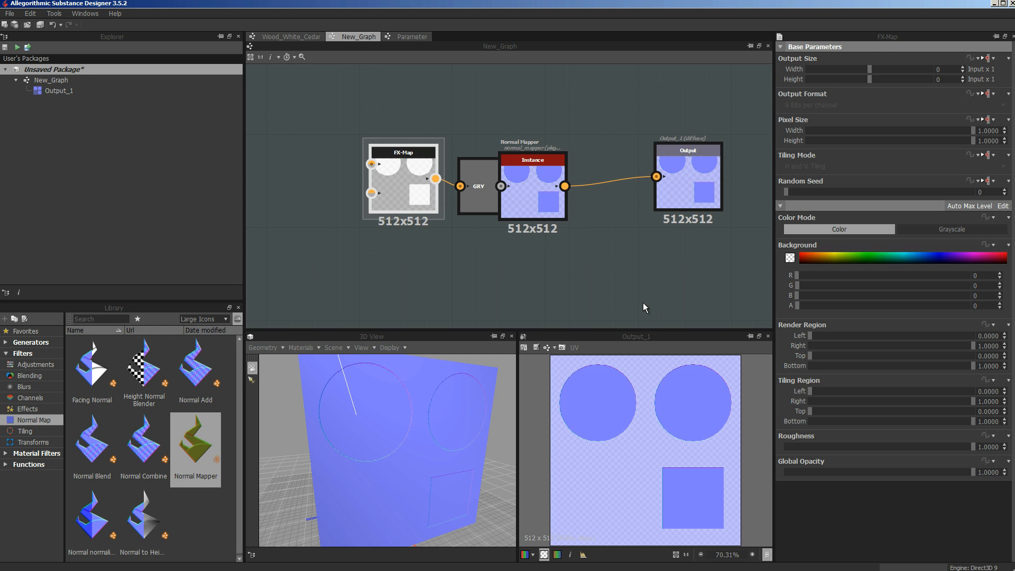
Step: Set the usage of the Output node fed by the Normal Mapper to normal
{"action": "right_click", "coordinate": [696, 174]}
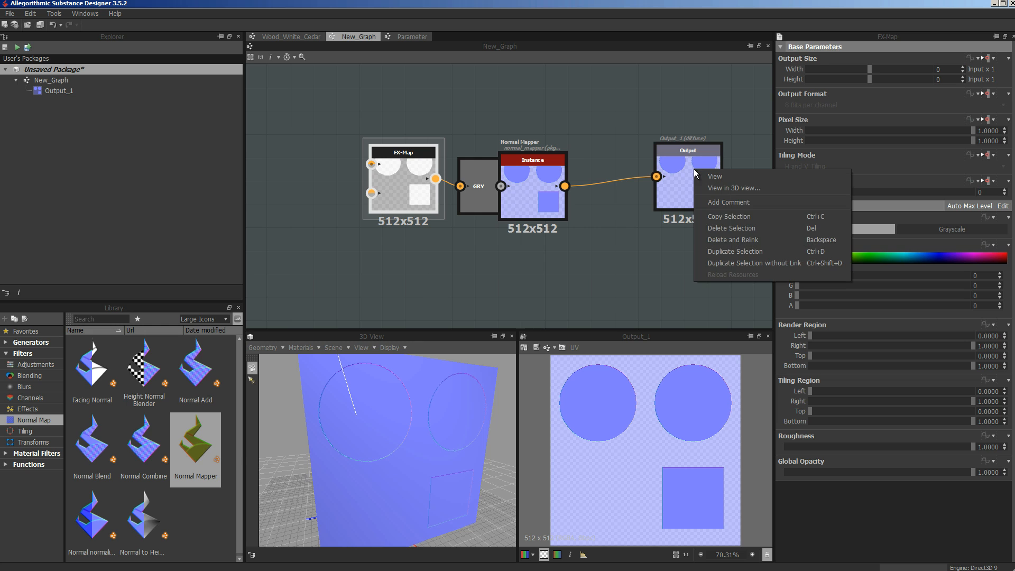
{"action": "left_click", "coordinate": [664, 165]}
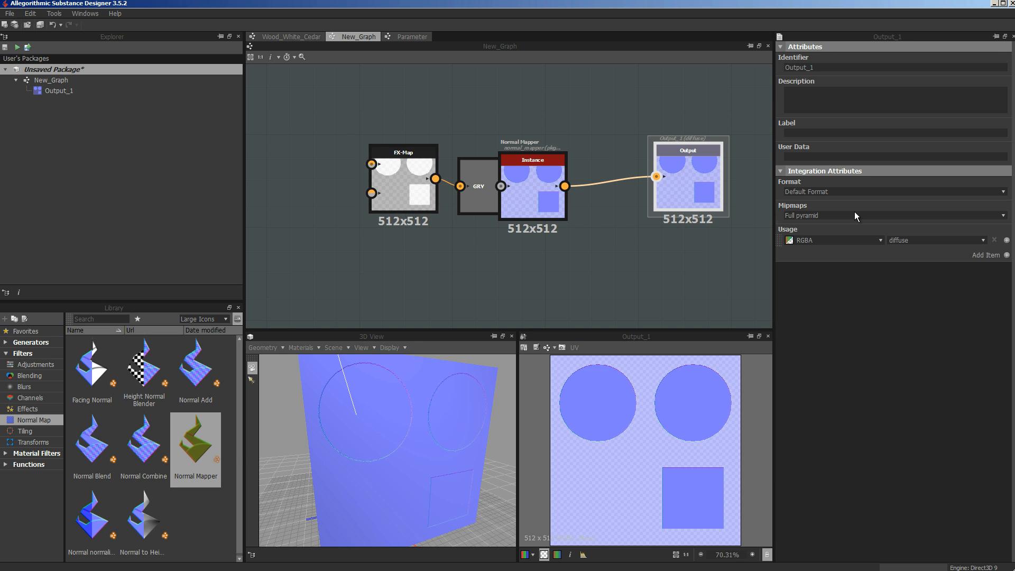
{"action": "left_click", "coordinate": [982, 240]}
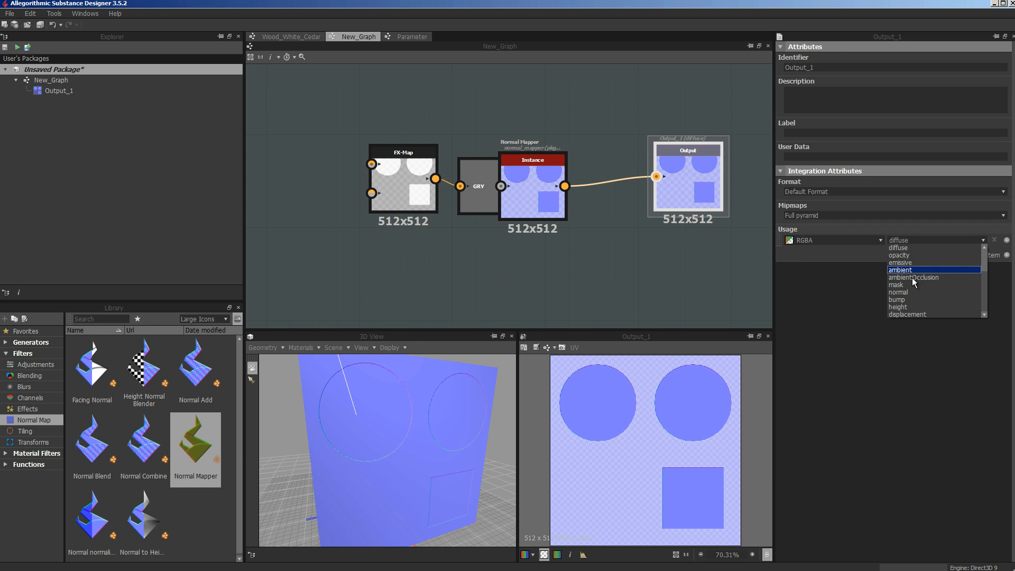
{"action": "left_click", "coordinate": [911, 292]}
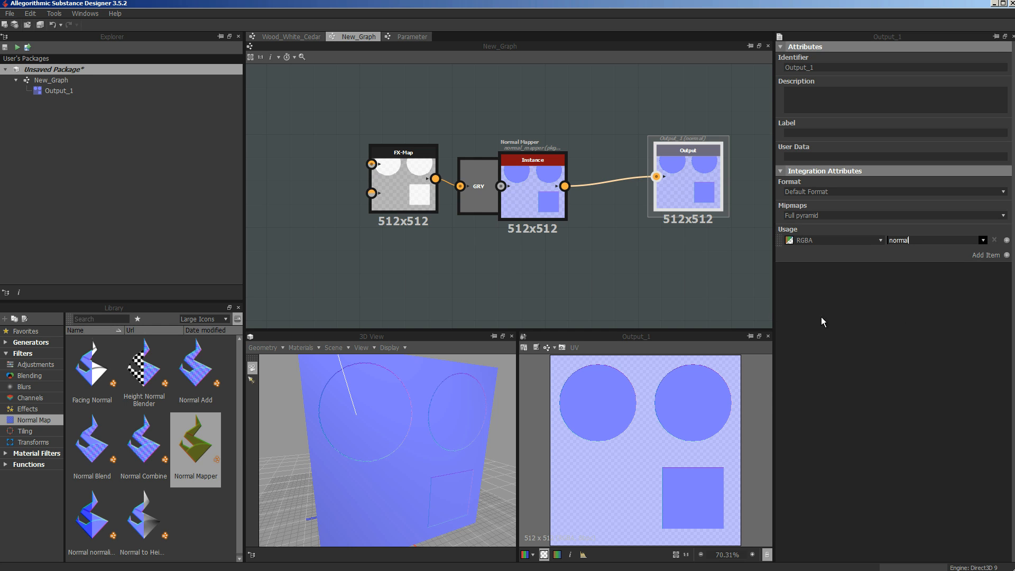
Step: Add a second Output node above the normal output and feed it from the FX-Map
{"action": "middle_click_drag", "start_coordinate": [686, 289], "coordinate": [663, 295]}
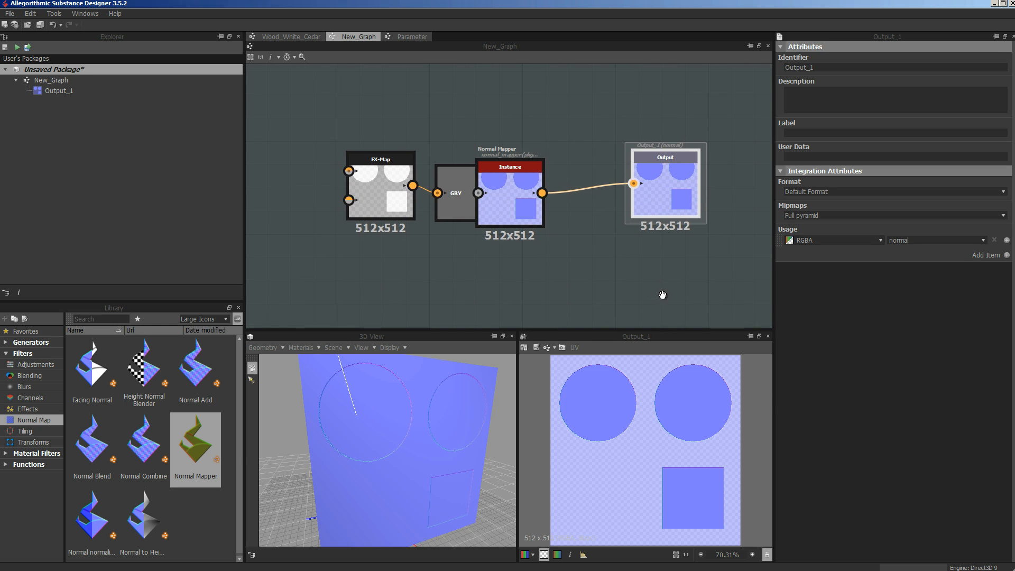
{"action": "scroll", "coordinate": [612, 262], "scroll_direction": "down", "scroll_amount": 1}
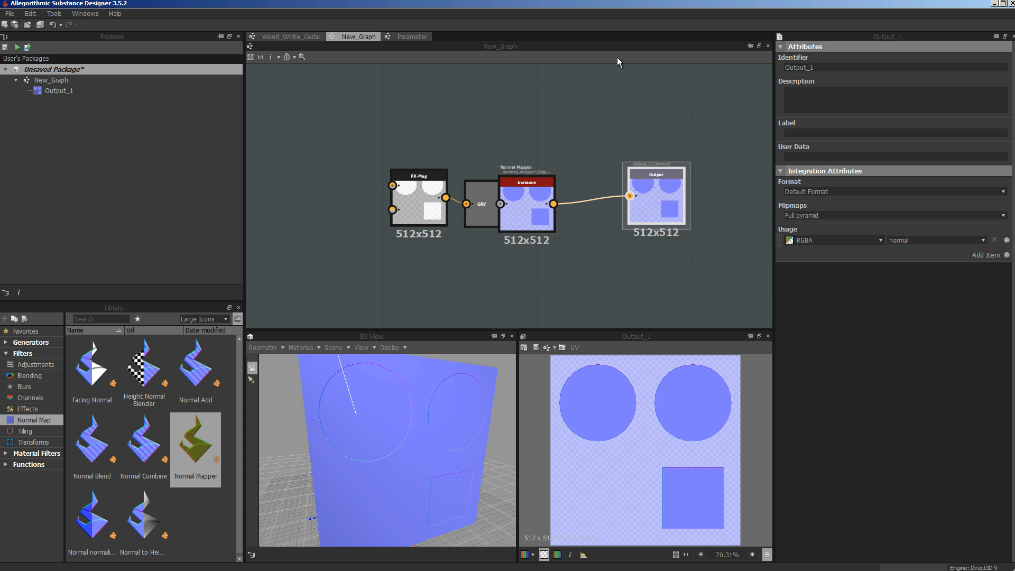
{"action": "right_click", "coordinate": [626, 75]}
{"action": "mouse_move", "coordinate": [671, 82]}
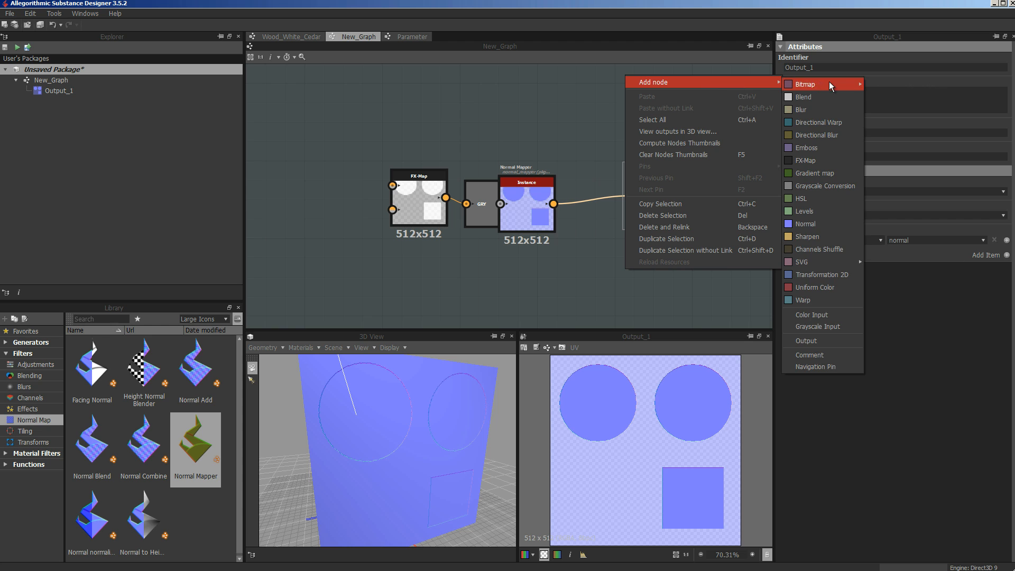
{"action": "left_click", "coordinate": [814, 340]}
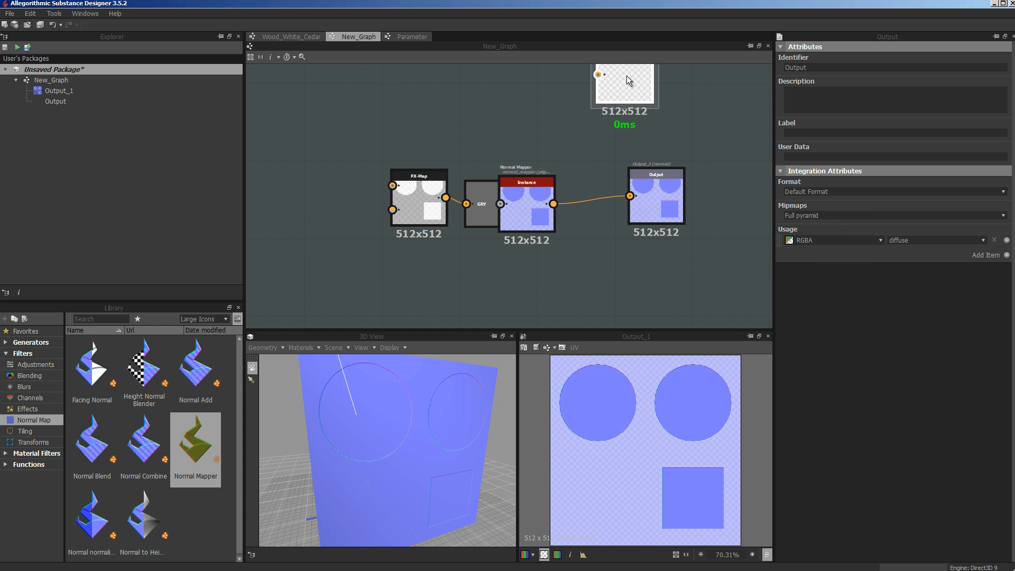
{"action": "left_click_drag", "start_coordinate": [627, 75], "coordinate": [658, 108]}
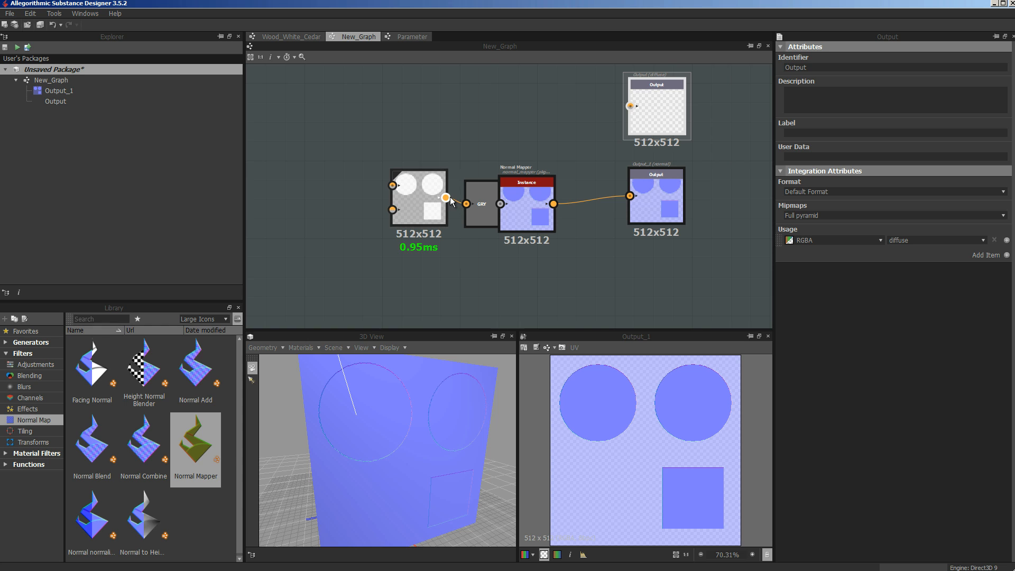
{"action": "left_click_drag", "start_coordinate": [445, 198], "coordinate": [630, 107]}
Step: Display the new Output node in the 2D view and assign it as Diffuse in the 3D view
{"action": "double_click", "coordinate": [659, 109]}
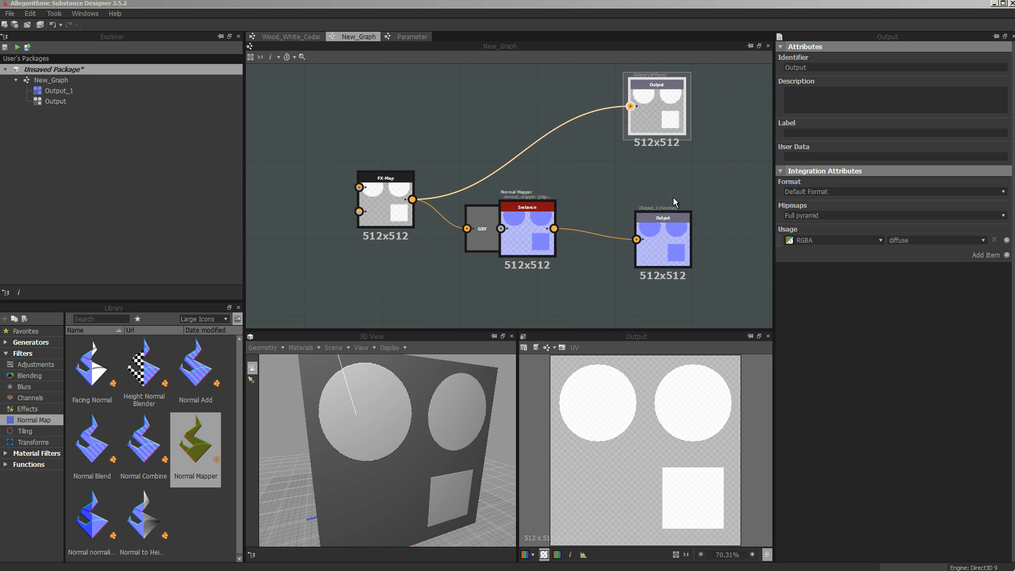
{"action": "right_click", "coordinate": [648, 87]}
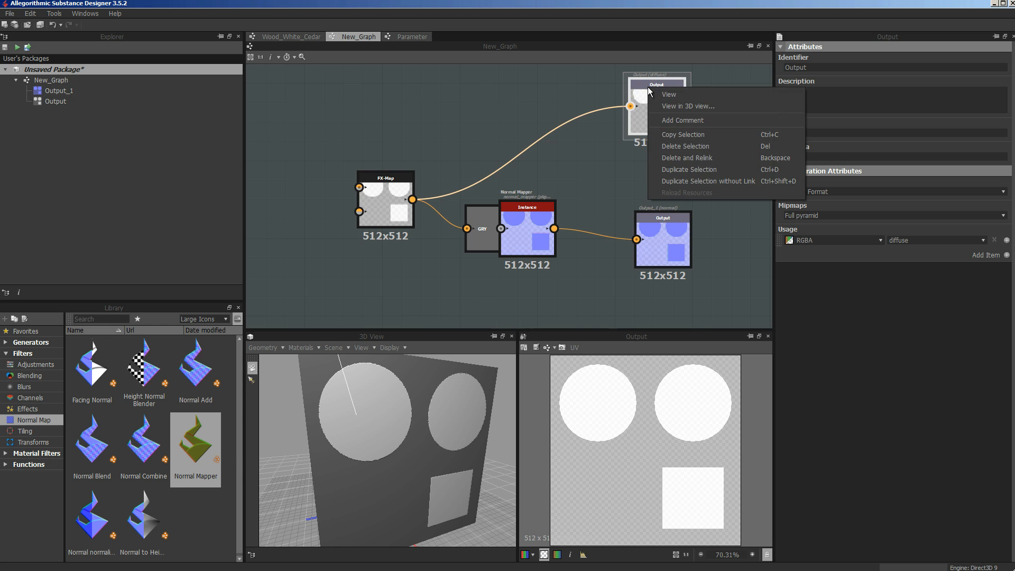
{"action": "left_click", "coordinate": [690, 106]}
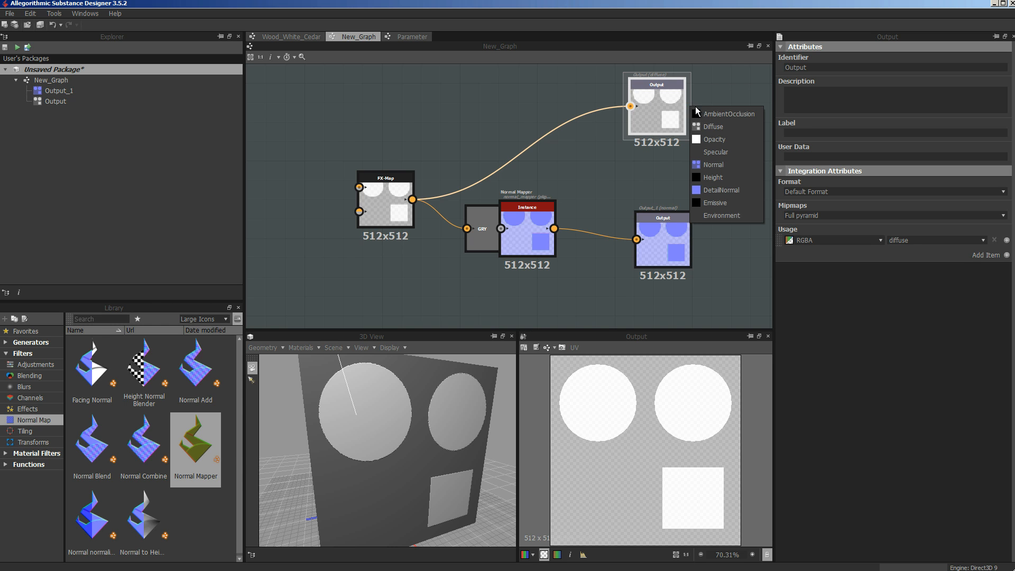
{"action": "left_click", "coordinate": [716, 125]}
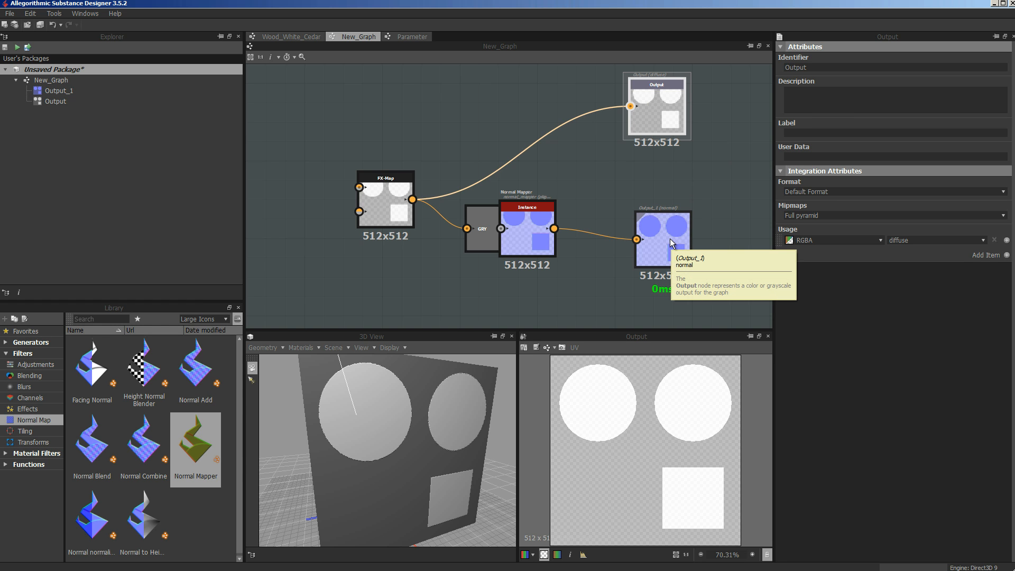
{"action": "mouse_move", "coordinate": [386, 452]}
{"action": "left_mouse_down"}
{"action": "mouse_move", "coordinate": [396, 494]}
{"action": "mouse_move", "coordinate": [395, 458]}
{"action": "left_mouse_up"}
Step: Move the FX-Map up slightly and connect a new Uniform Color node to its first input
{"action": "left_click_drag", "start_coordinate": [384, 198], "coordinate": [401, 166]}
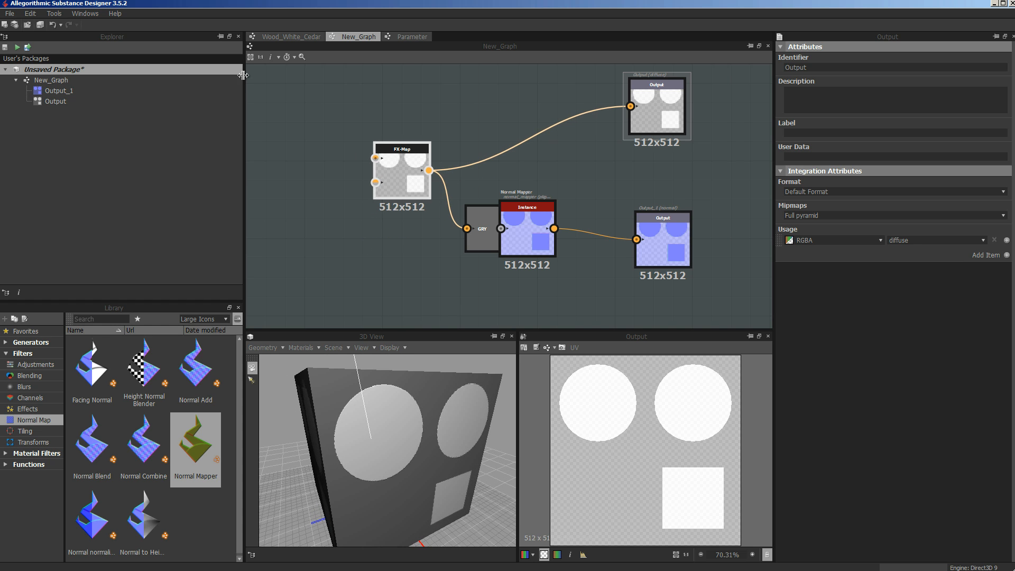
{"action": "right_click", "coordinate": [275, 68]}
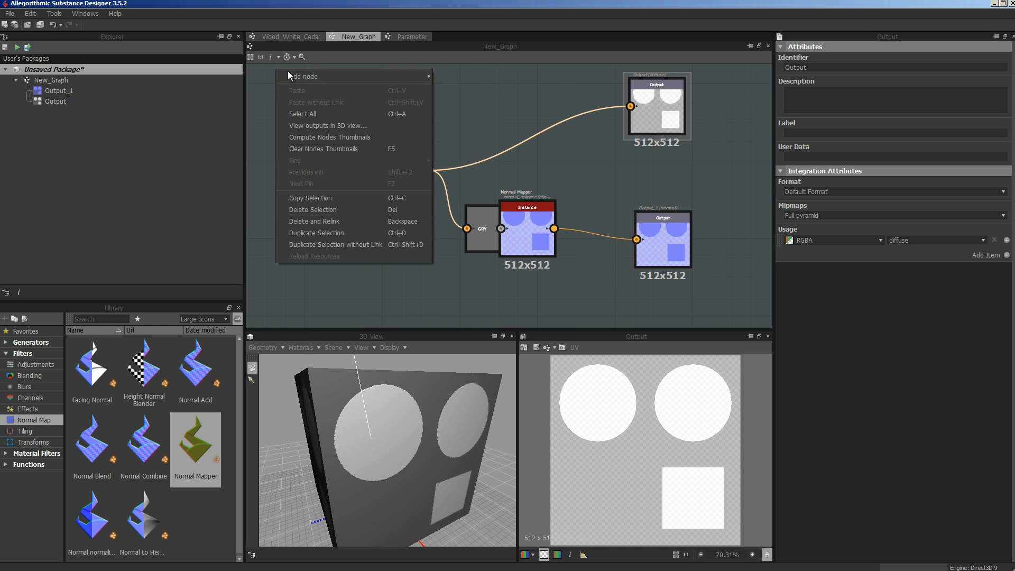
{"action": "mouse_move", "coordinate": [426, 77]}
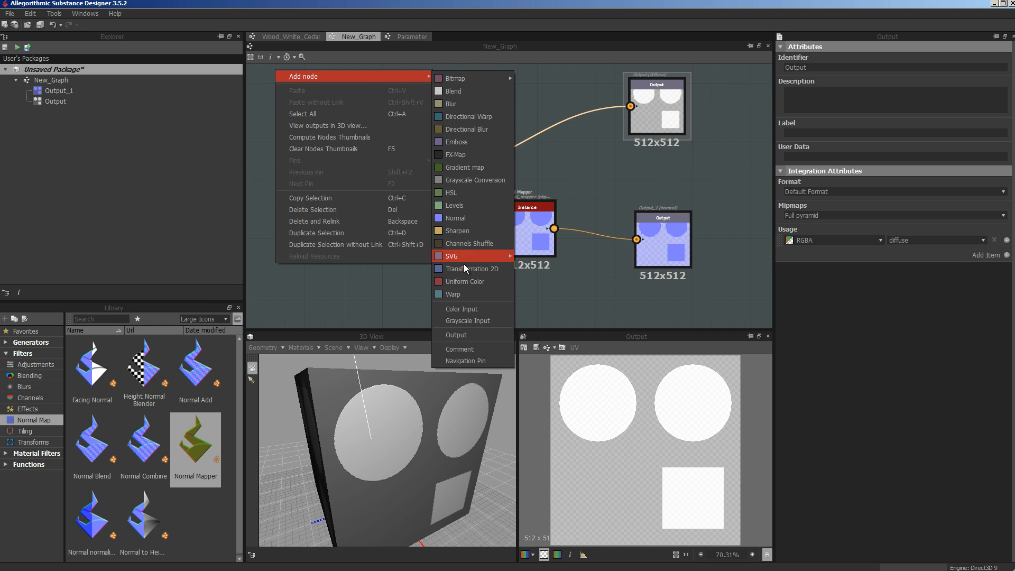
{"action": "left_click", "coordinate": [463, 281]}
{"action": "left_click_drag", "start_coordinate": [285, 87], "coordinate": [376, 159]}
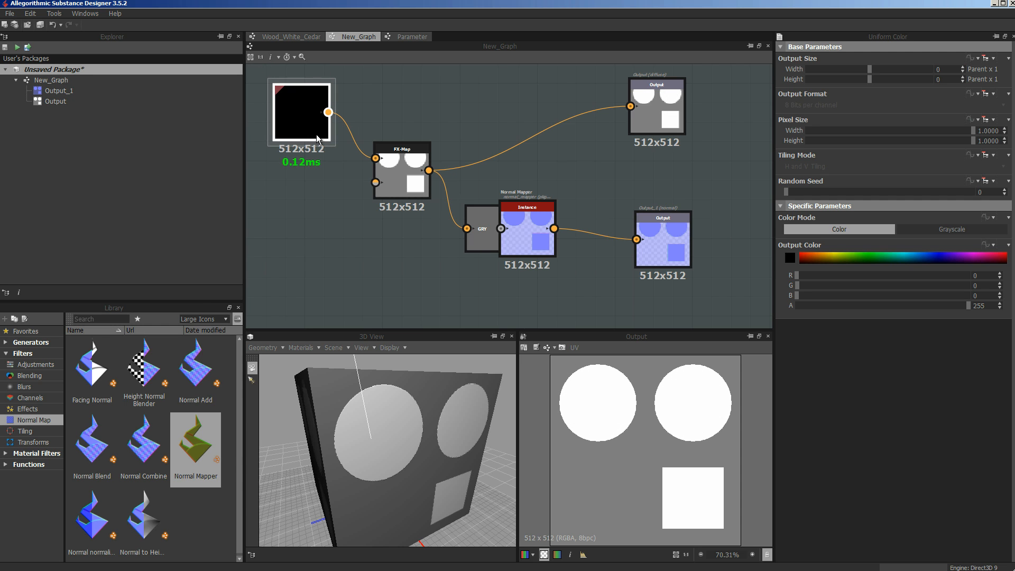
Step: Try several hues for the Uniform Color node and settle on dark brown, RGB 33, 16, 0
{"action": "left_click", "coordinate": [996, 257]}
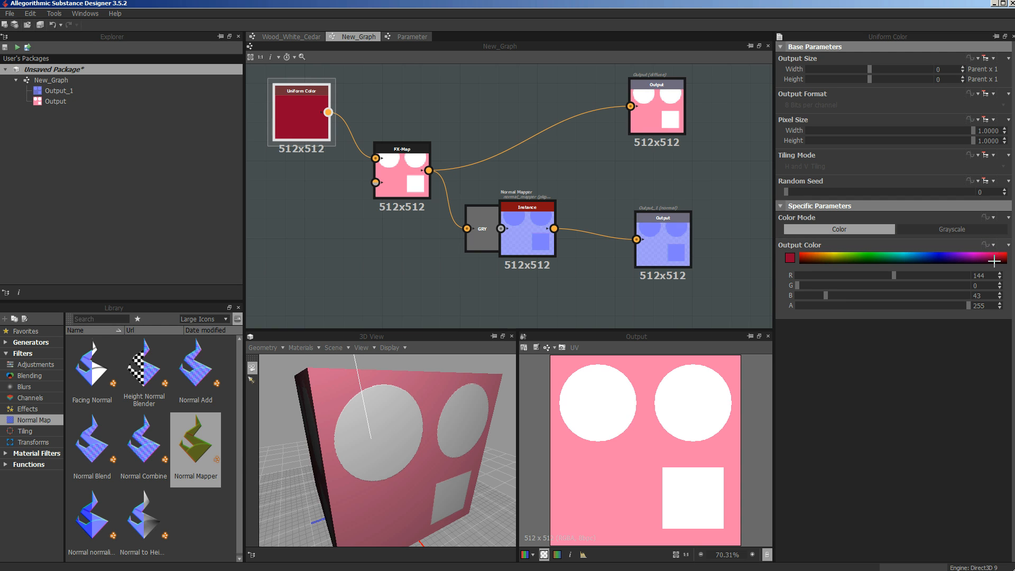
{"action": "left_click", "coordinate": [945, 258]}
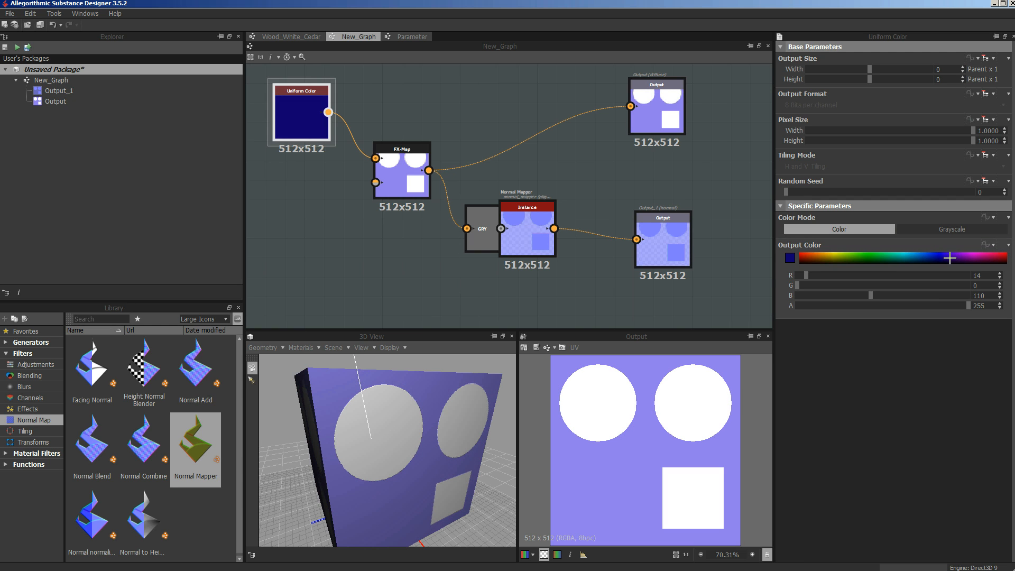
{"action": "left_click", "coordinate": [990, 259]}
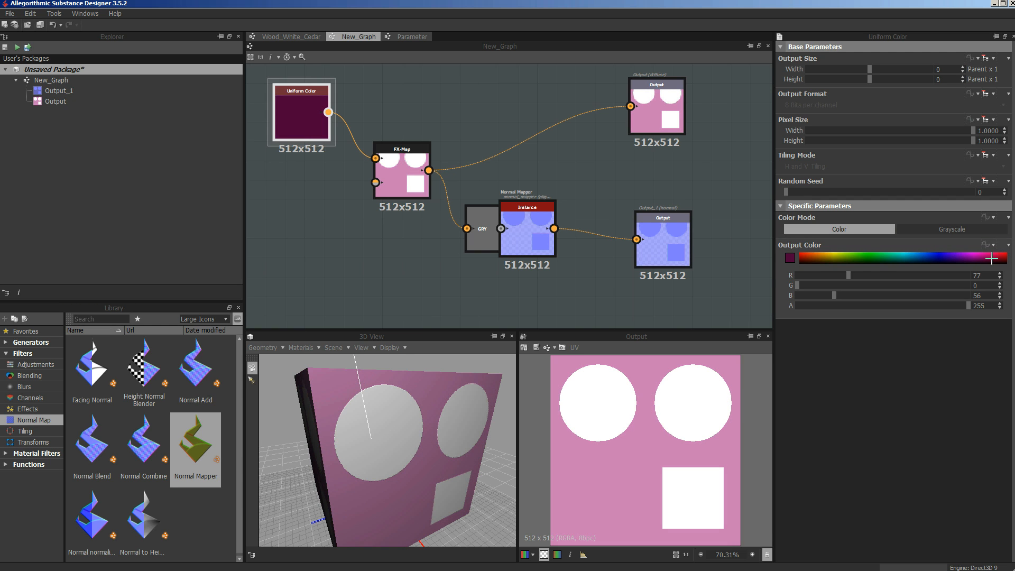
{"action": "left_click", "coordinate": [814, 258]}
{"action": "left_click", "coordinate": [830, 265]}
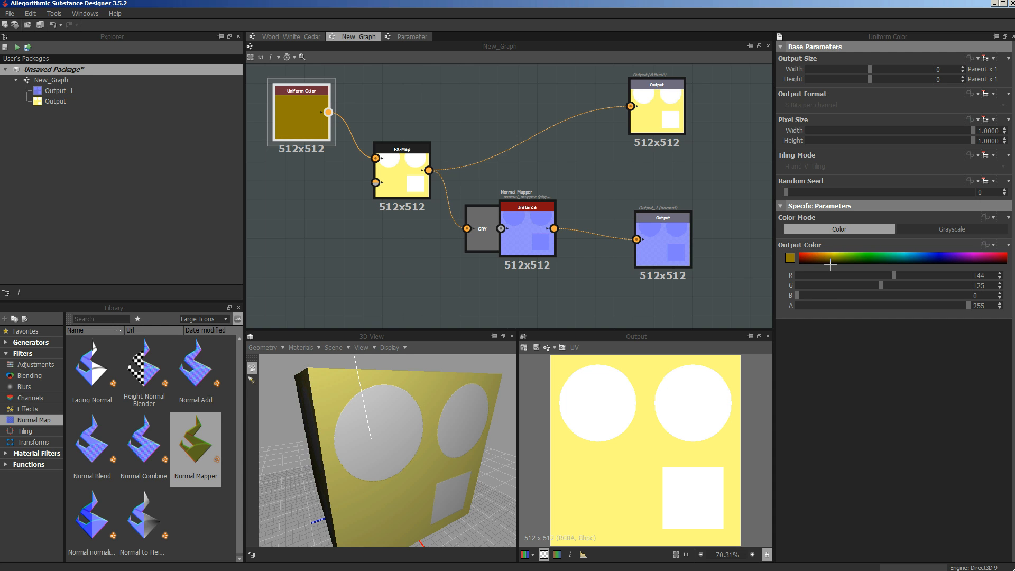
{"action": "left_click", "coordinate": [811, 262]}
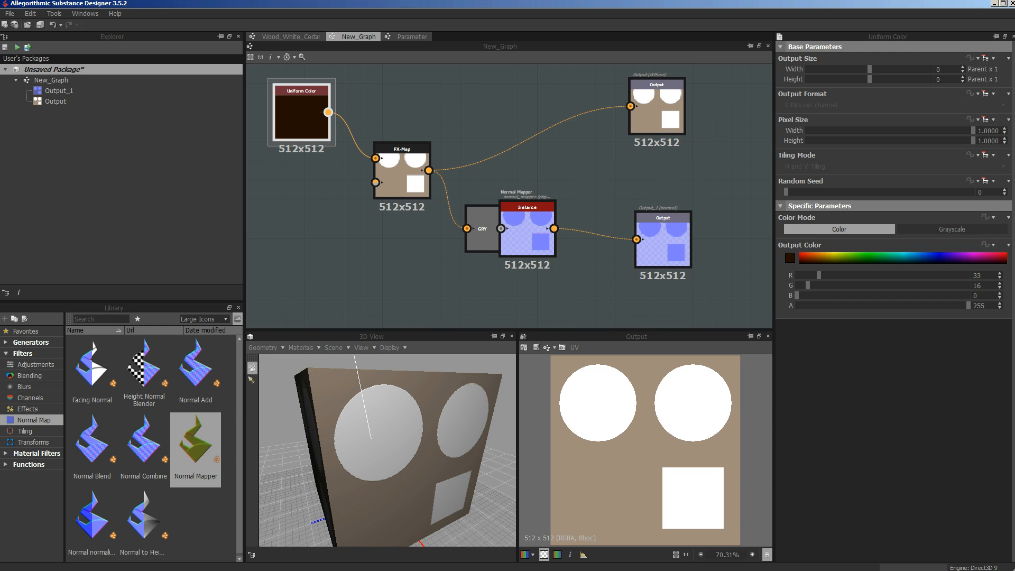
Step: In the FX-Map's Parameter graph, tint the disc Quadrant orange with green 0.47 and blue 0.11
{"action": "left_click", "coordinate": [402, 177]}
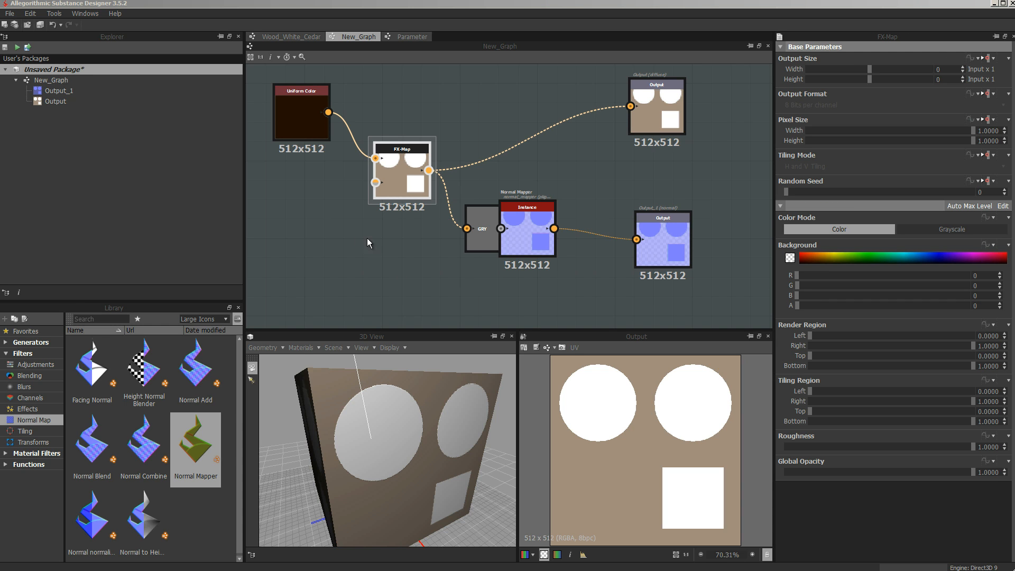
{"action": "left_click", "coordinate": [419, 38]}
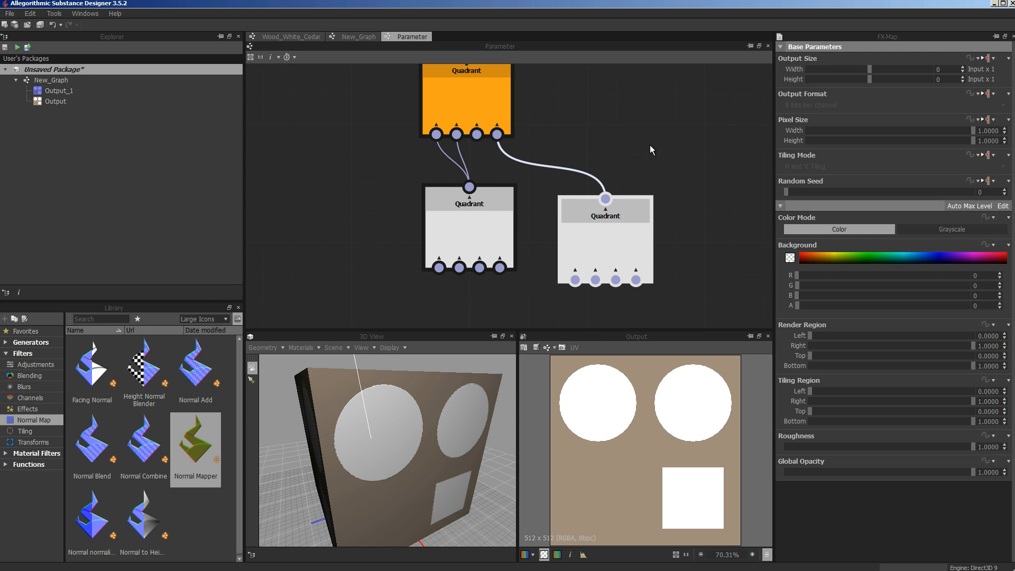
{"action": "middle_click_drag", "start_coordinate": [583, 140], "coordinate": [581, 177]}
{"action": "left_click", "coordinate": [446, 146]}
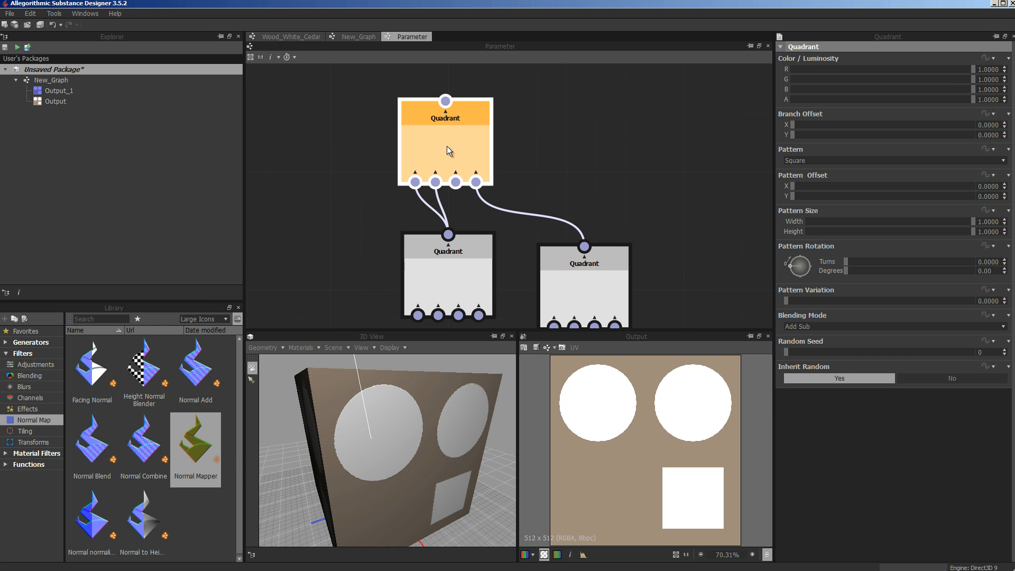
{"action": "left_click", "coordinate": [453, 289]}
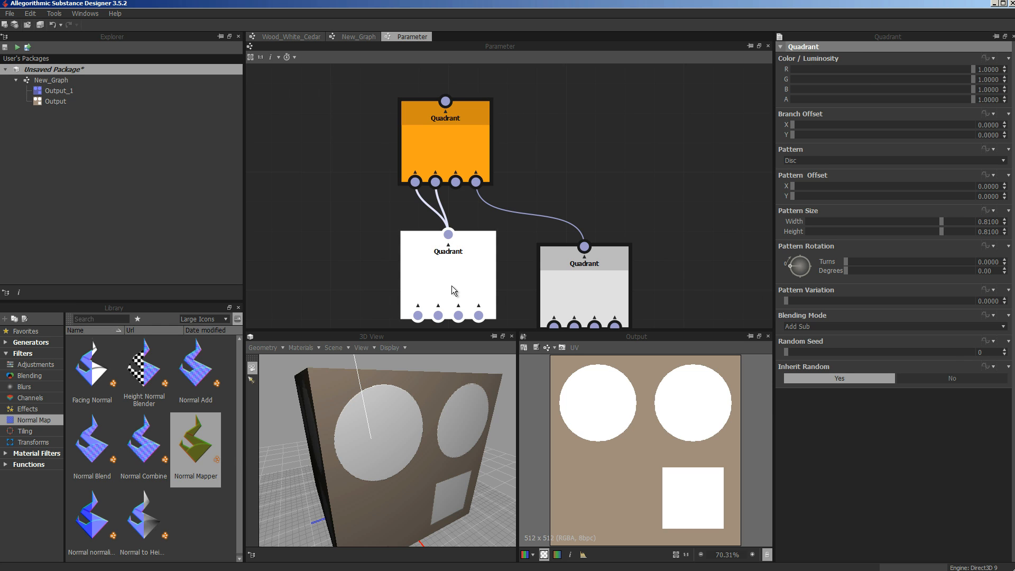
{"action": "left_click_drag", "start_coordinate": [971, 90], "coordinate": [892, 93]}
{"action": "left_click_drag", "start_coordinate": [975, 81], "coordinate": [926, 91]}
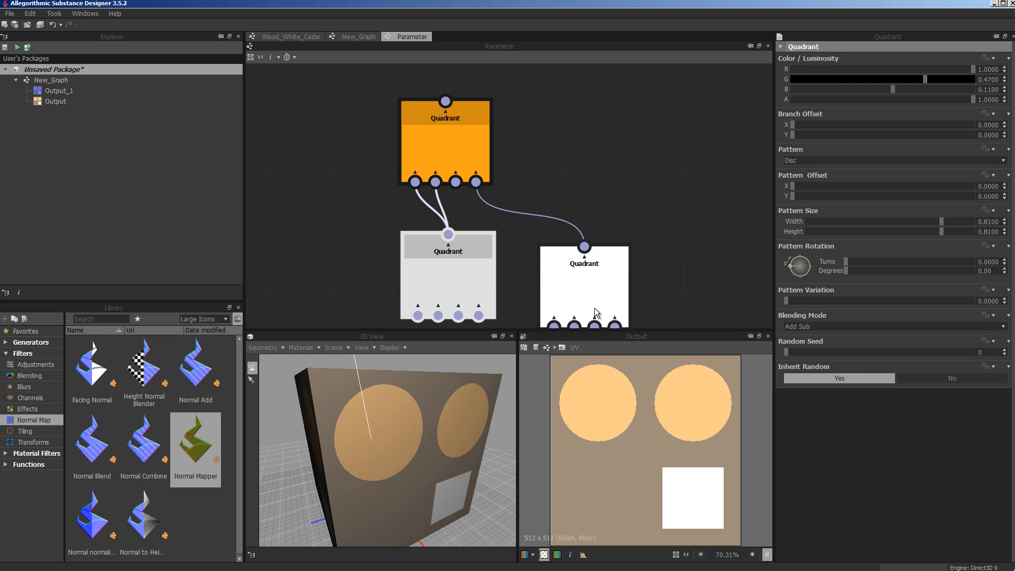
Step: Set the red value of the square-pattern child Quadrant to -0.26 and return to New_Graph
{"action": "left_click", "coordinate": [449, 285]}
{"action": "left_click_drag", "start_coordinate": [974, 70], "coordinate": [858, 79]}
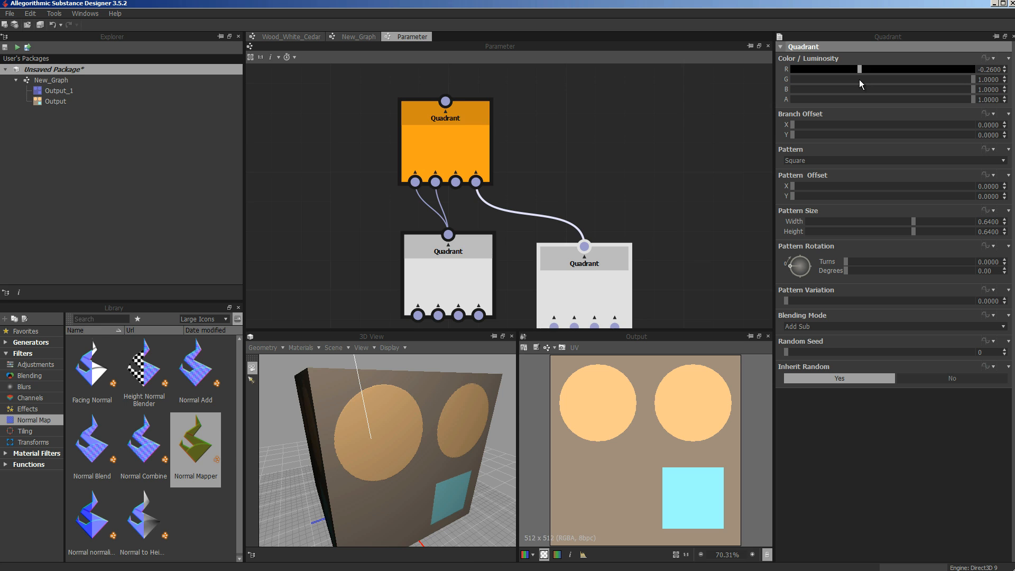
{"action": "left_click", "coordinate": [366, 38]}
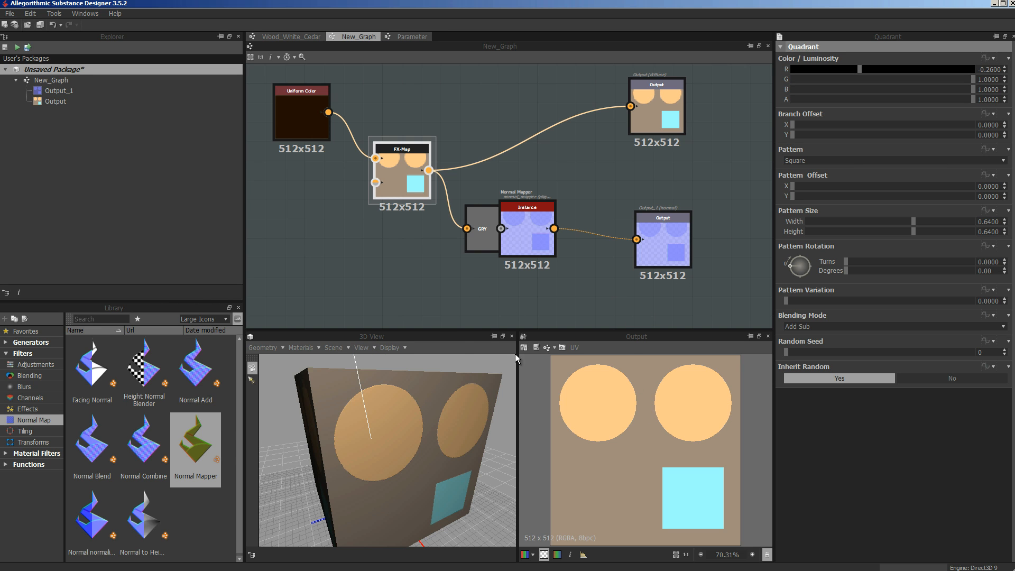
{"action": "left_click", "coordinate": [348, 248]}
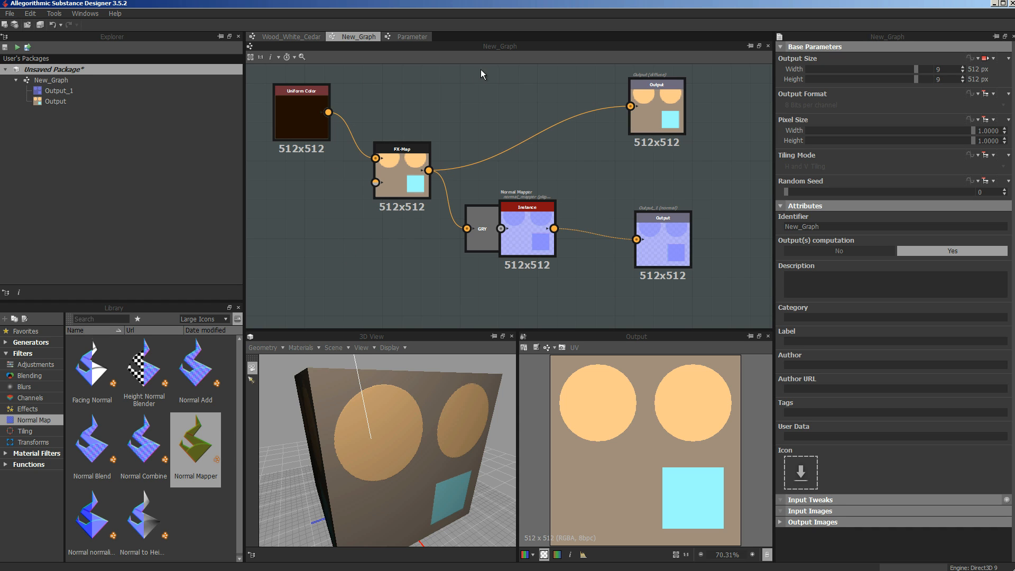
Step: Change the Uniform Color node to a lighter brown, RGB 88, 42, 0, keeping alpha at 255
{"action": "left_click", "coordinate": [314, 102]}
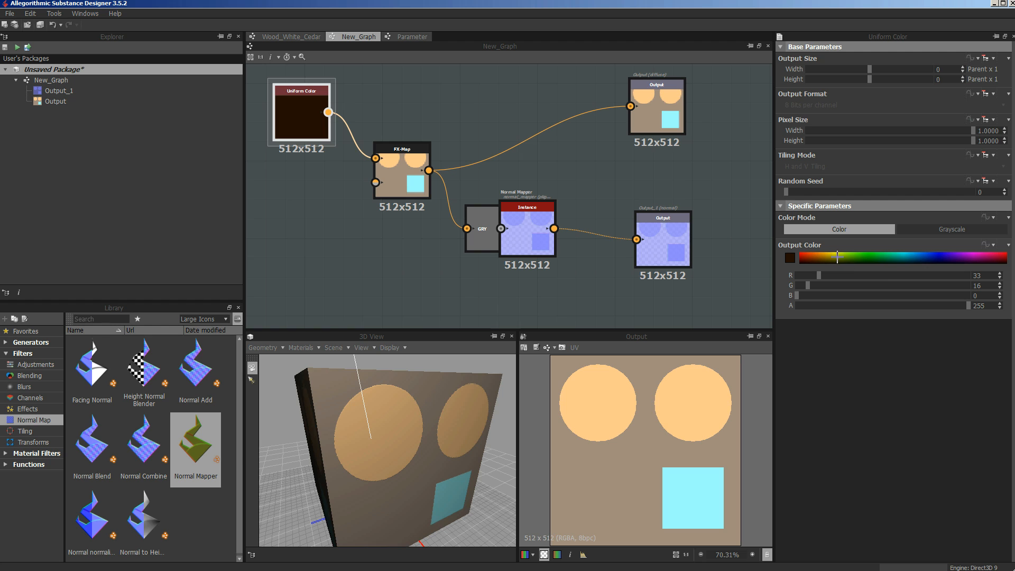
{"action": "mouse_move", "coordinate": [829, 257]}
{"action": "left_mouse_down"}
{"action": "mouse_move", "coordinate": [903, 256]}
{"action": "mouse_move", "coordinate": [815, 259]}
{"action": "left_mouse_up"}
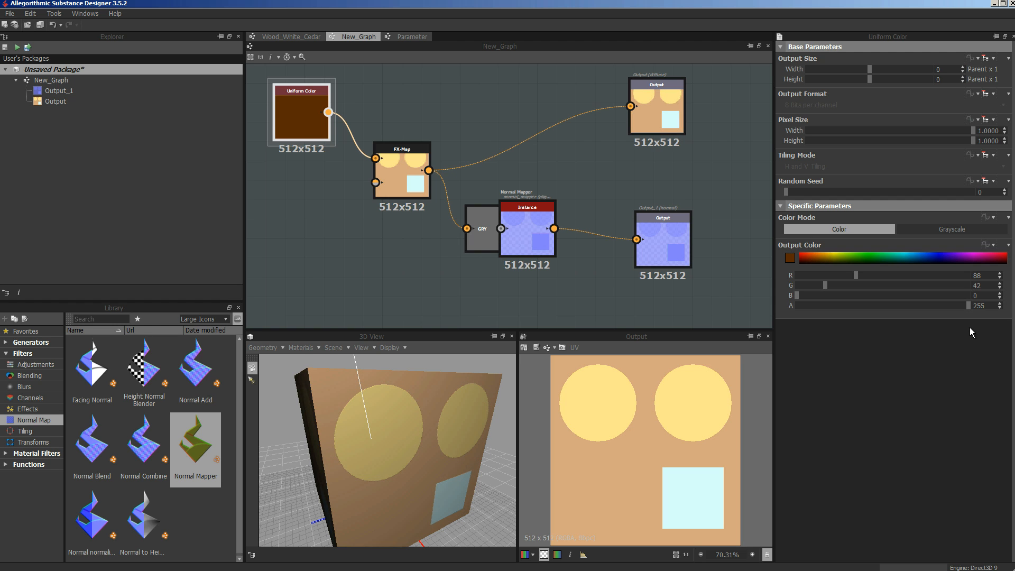
{"action": "mouse_move", "coordinate": [968, 307]}
{"action": "left_mouse_down"}
{"action": "mouse_move", "coordinate": [849, 325]}
{"action": "mouse_move", "coordinate": [973, 324]}
{"action": "left_mouse_up"}
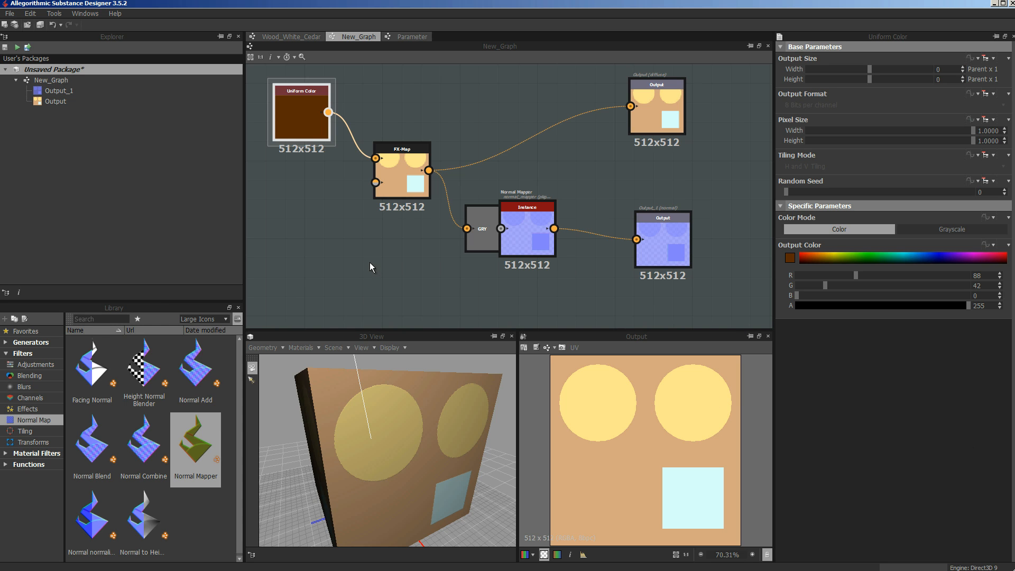
Step: Filter the graph by node type to highlight only FX-Map nodes, and turn the filter off again
{"action": "middle_click_drag", "start_coordinate": [365, 245], "coordinate": [382, 276]}
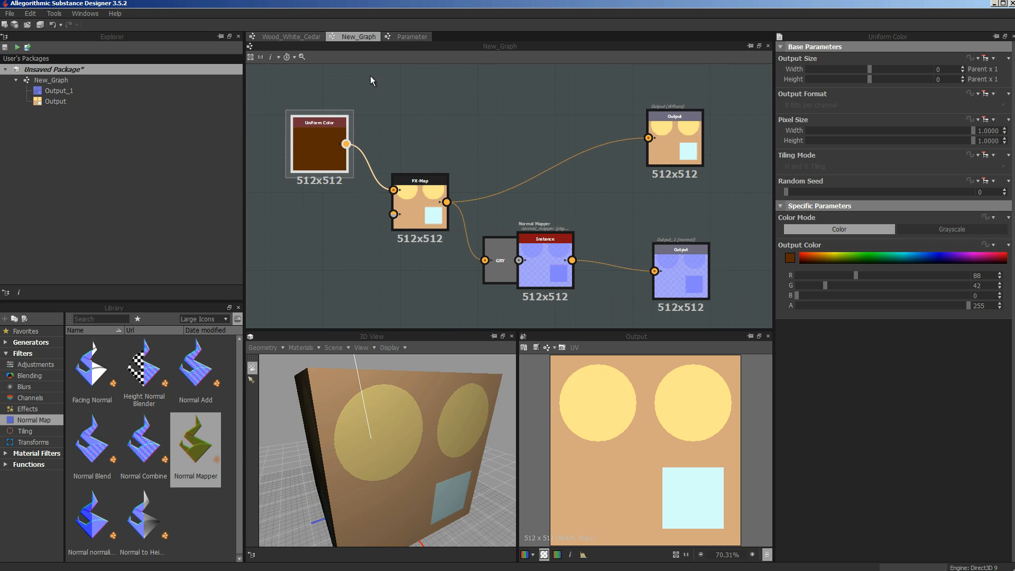
{"action": "left_click", "coordinate": [302, 56]}
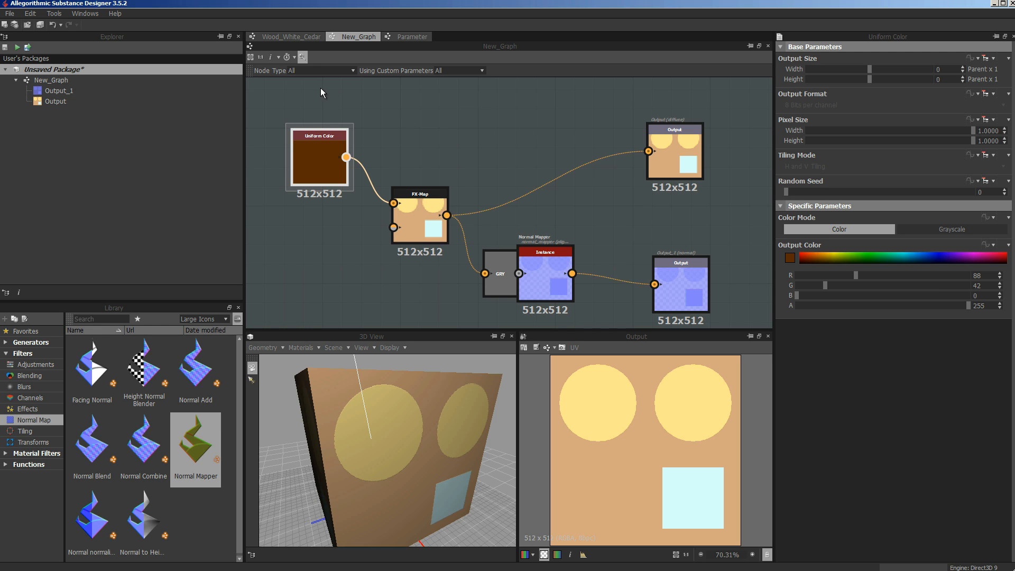
{"action": "left_click", "coordinate": [352, 71]}
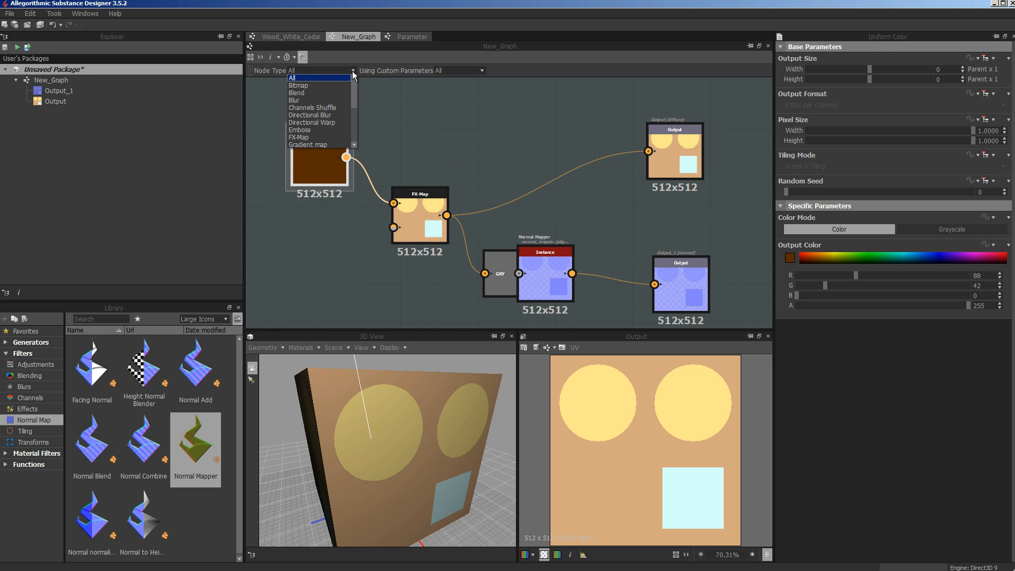
{"action": "left_click", "coordinate": [304, 136]}
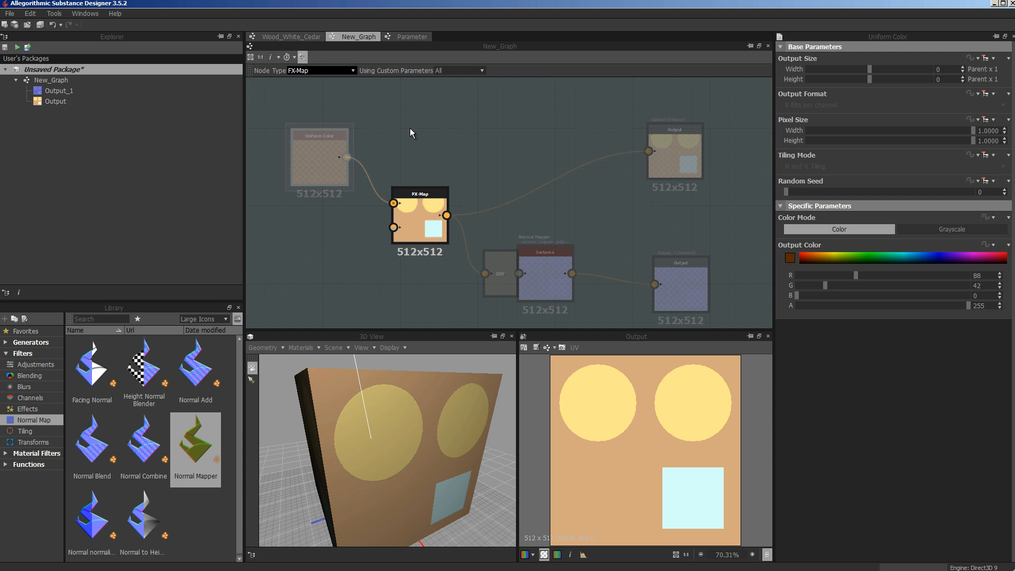
{"action": "left_click", "coordinate": [302, 57]}
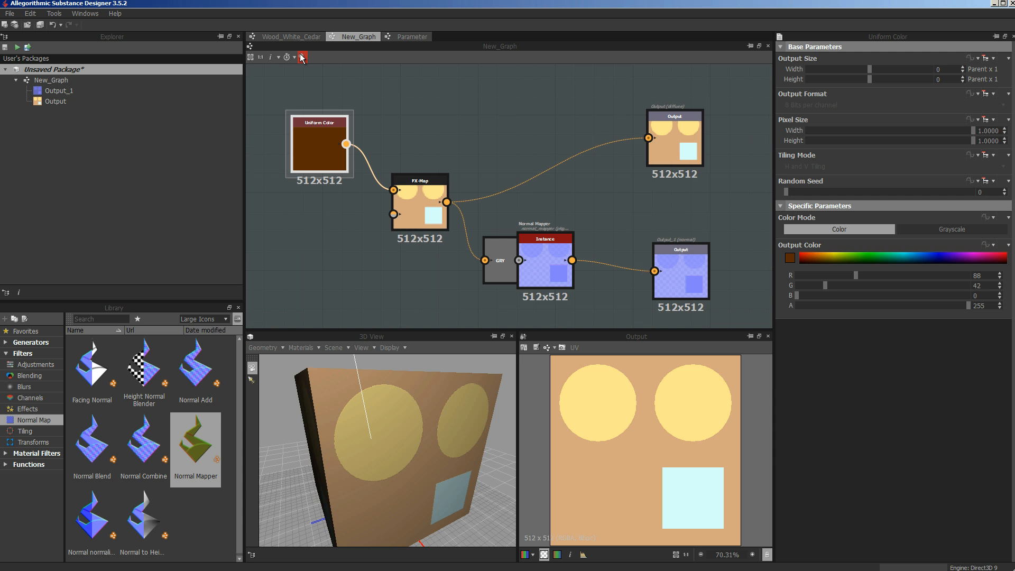